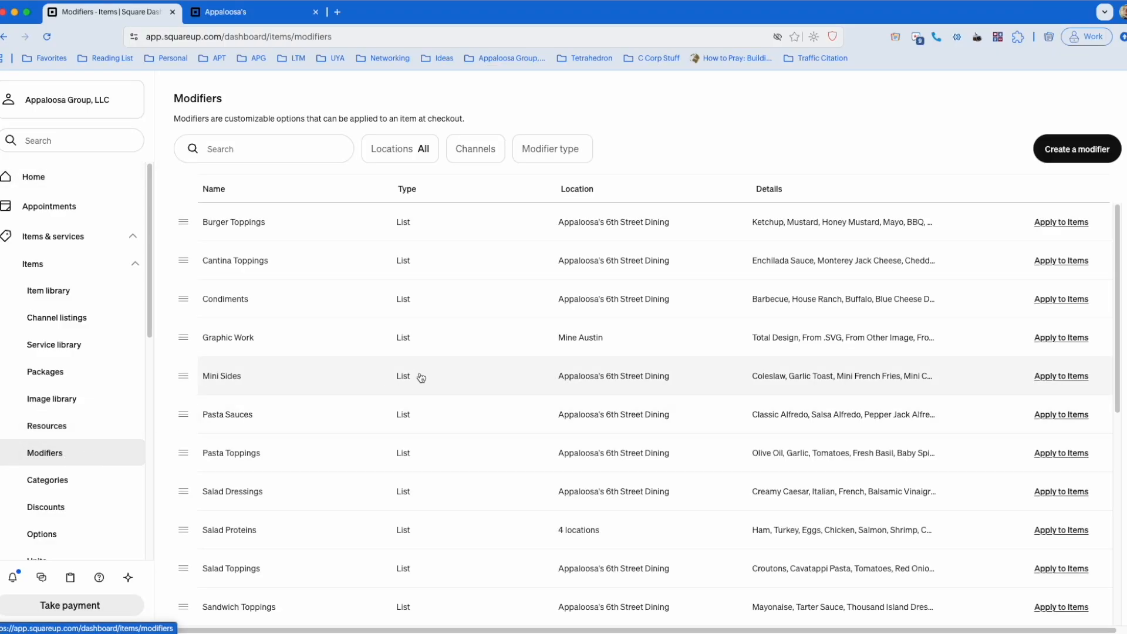
Open the Fiesta Taco Salad on the Appaloosa's ordering site and examine its option, protein, condiment, dressing and topping modifiers
{"action": "left_click", "coordinate": [237, 15]}
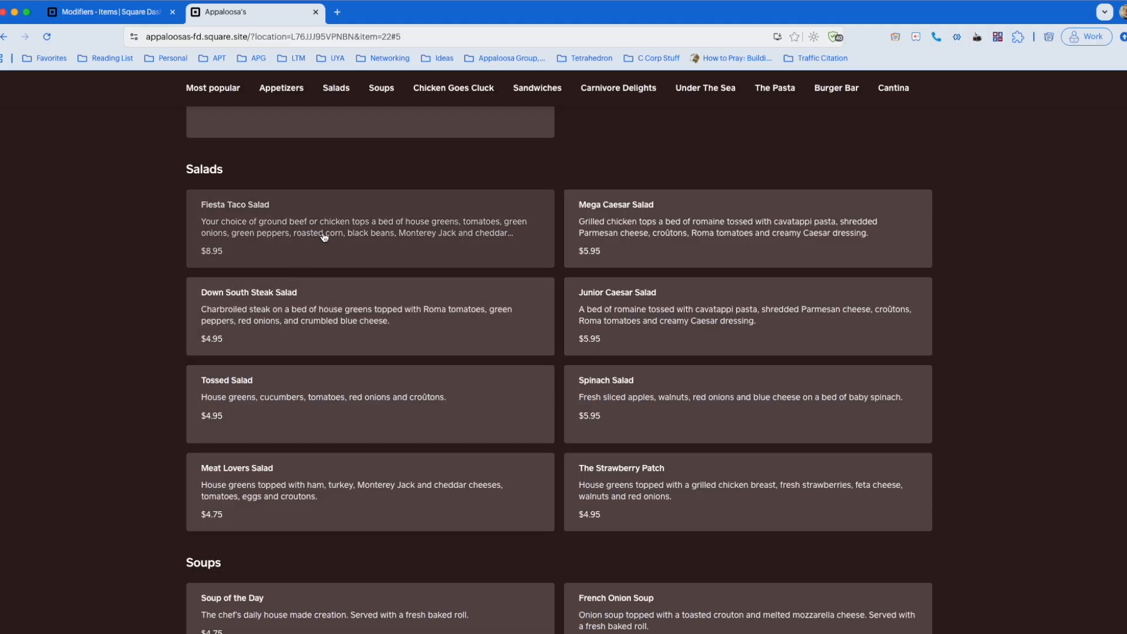
{"action": "left_click", "coordinate": [357, 232]}
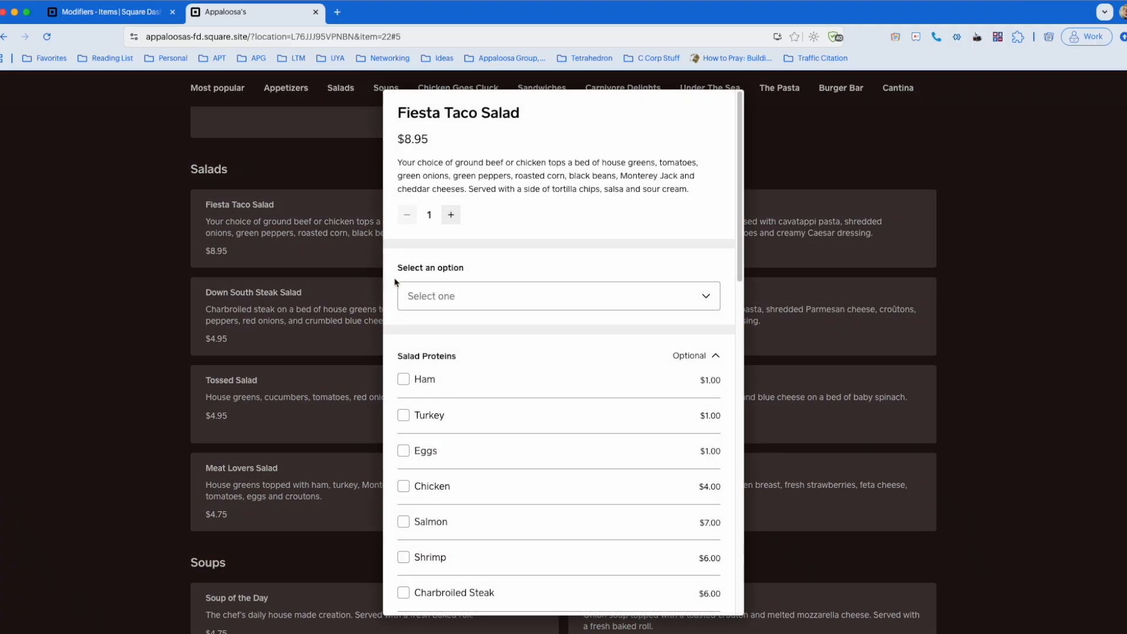
{"action": "scroll", "coordinate": [574, 318], "scroll_direction": "down", "scroll_amount": 12}
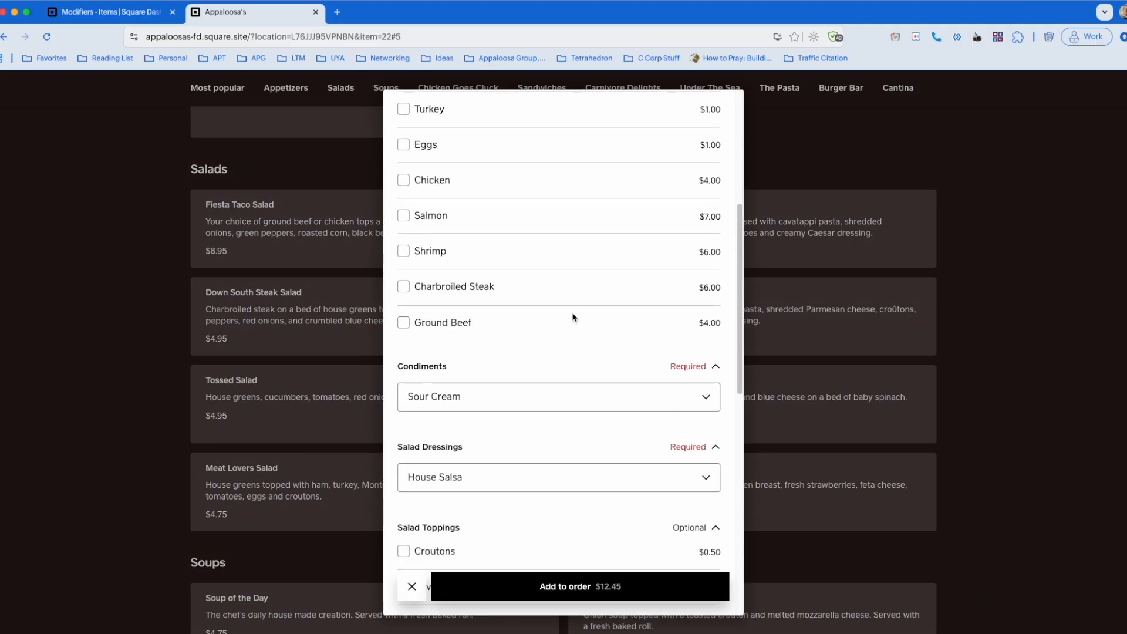
{"action": "scroll", "coordinate": [574, 319], "scroll_direction": "down", "scroll_amount": 3}
{"action": "scroll", "coordinate": [574, 318], "scroll_direction": "up", "scroll_amount": 15}
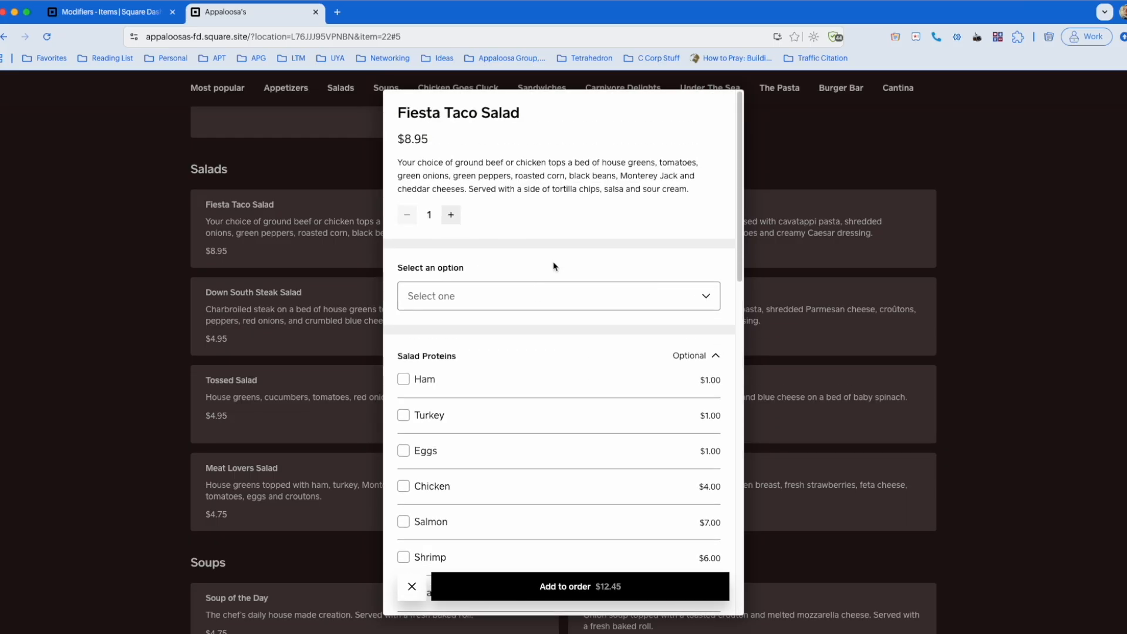
{"action": "scroll", "coordinate": [554, 266], "scroll_direction": "down", "scroll_amount": 3}
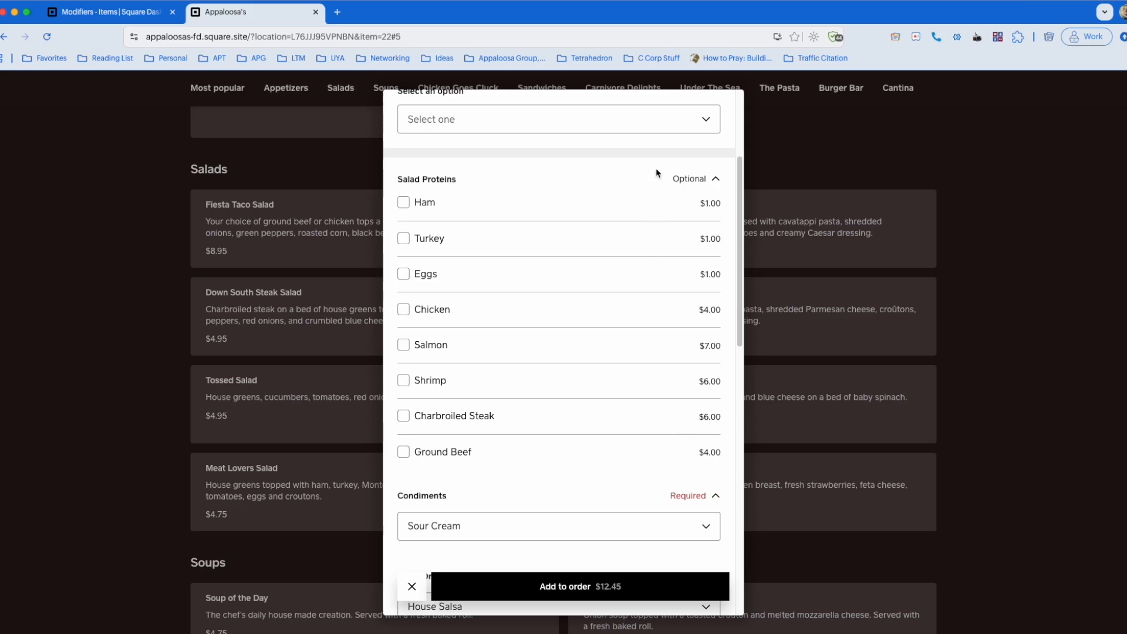
{"action": "scroll", "coordinate": [627, 326], "scroll_direction": "down", "scroll_amount": 3}
{"action": "scroll", "coordinate": [616, 269], "scroll_direction": "up", "scroll_amount": 3}
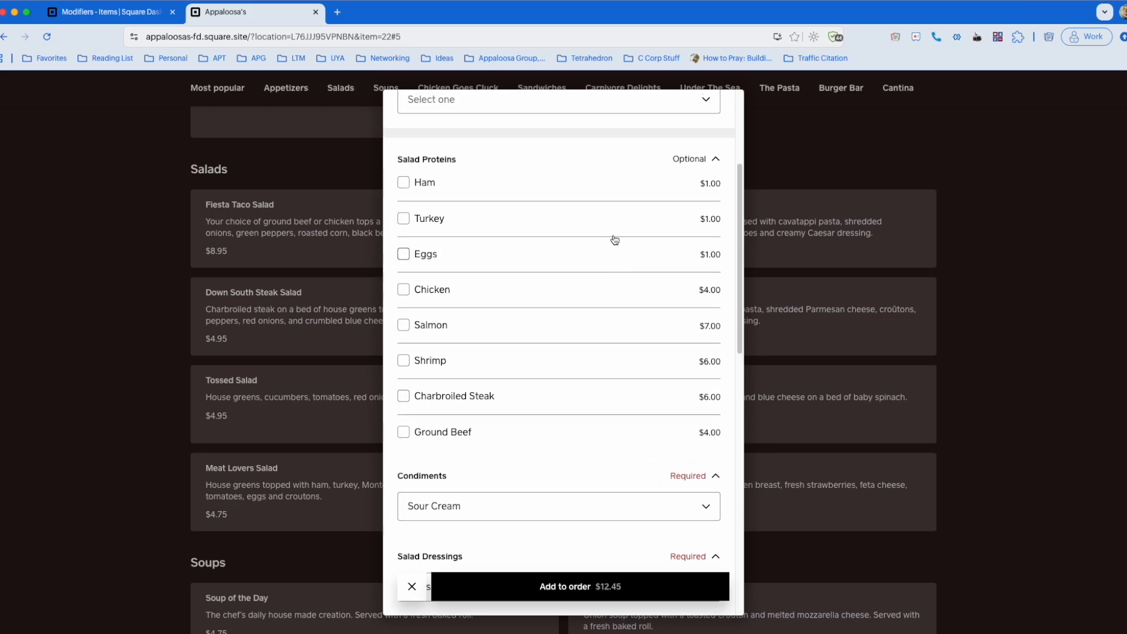
{"action": "scroll", "coordinate": [586, 241], "scroll_direction": "down", "scroll_amount": 5}
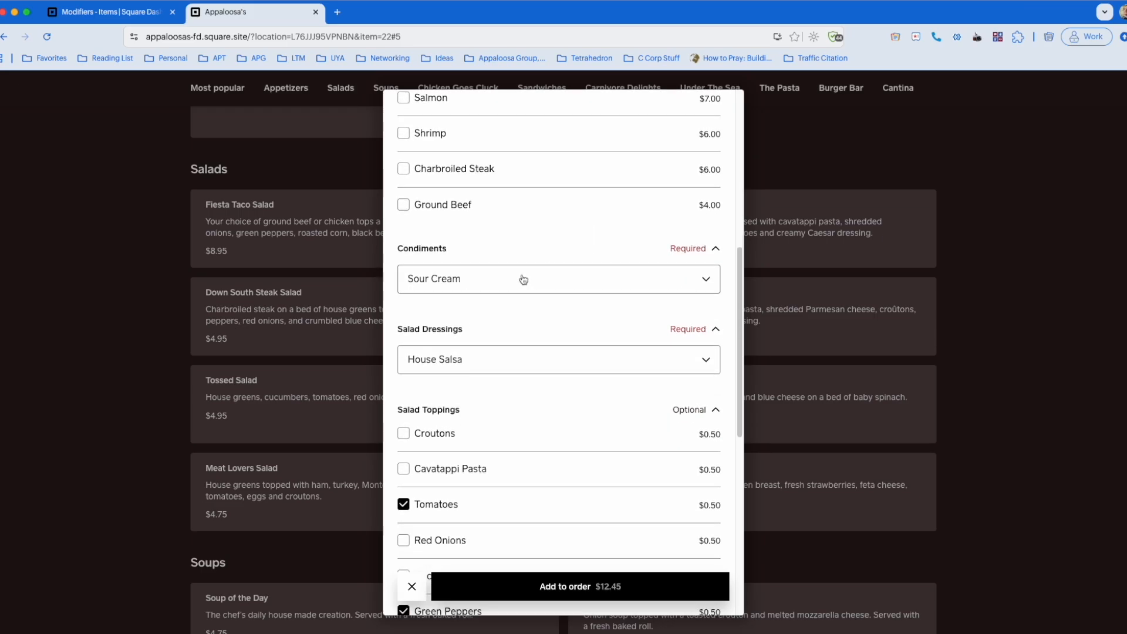
View the available Condiments and Salad Dressings choices for the Fiesta Taco Salad without changing the selections
{"action": "left_click", "coordinate": [618, 273]}
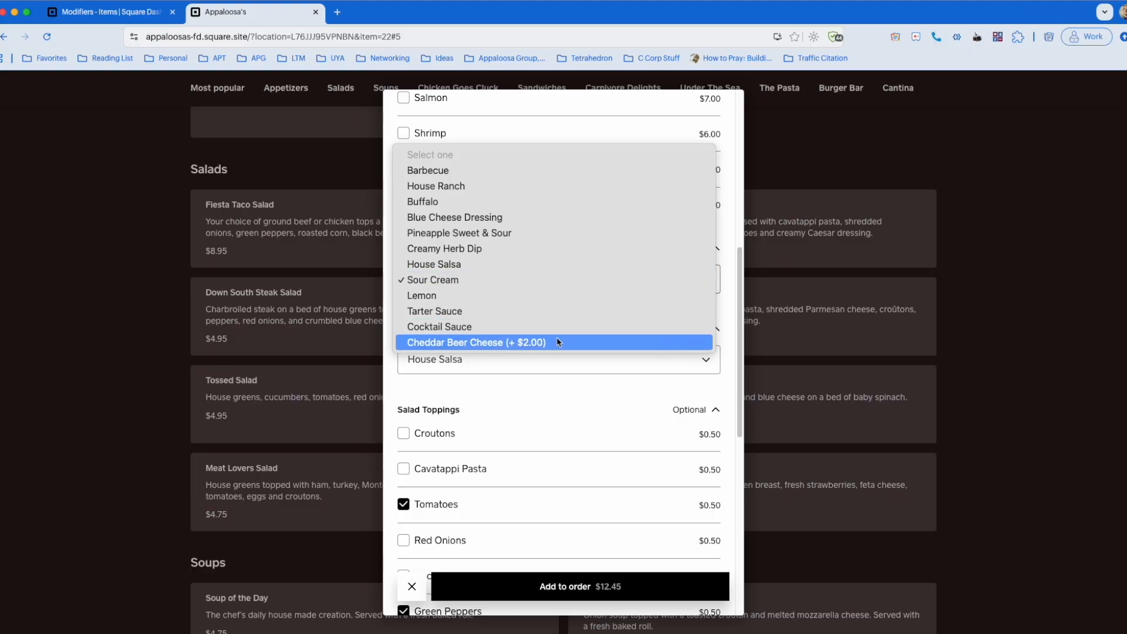
{"action": "left_click", "coordinate": [536, 383]}
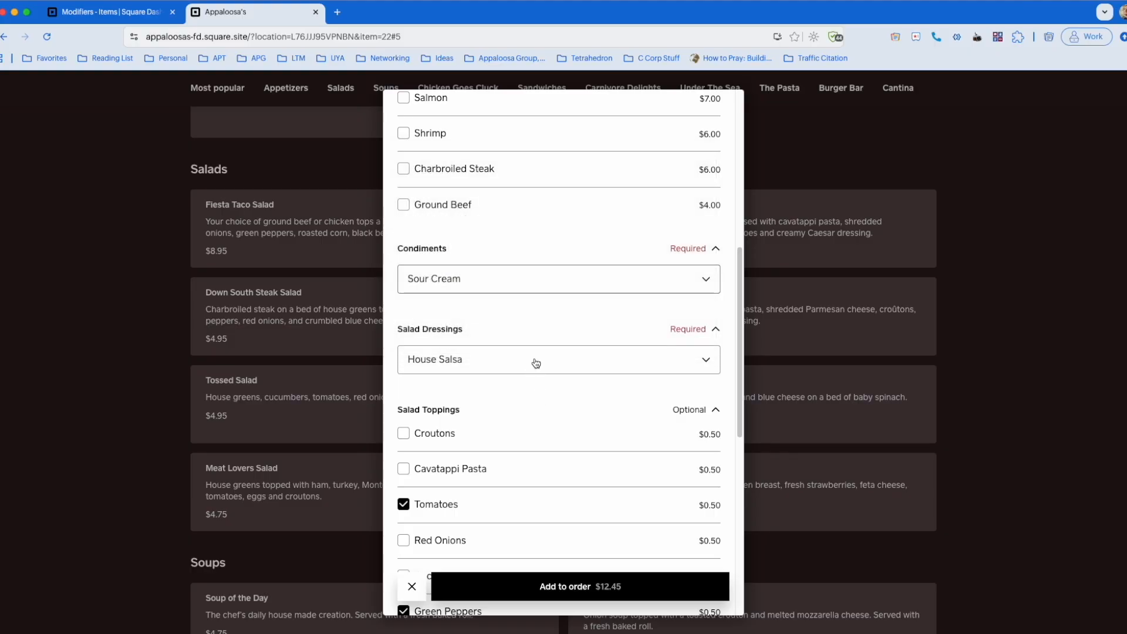
{"action": "left_click", "coordinate": [534, 362]}
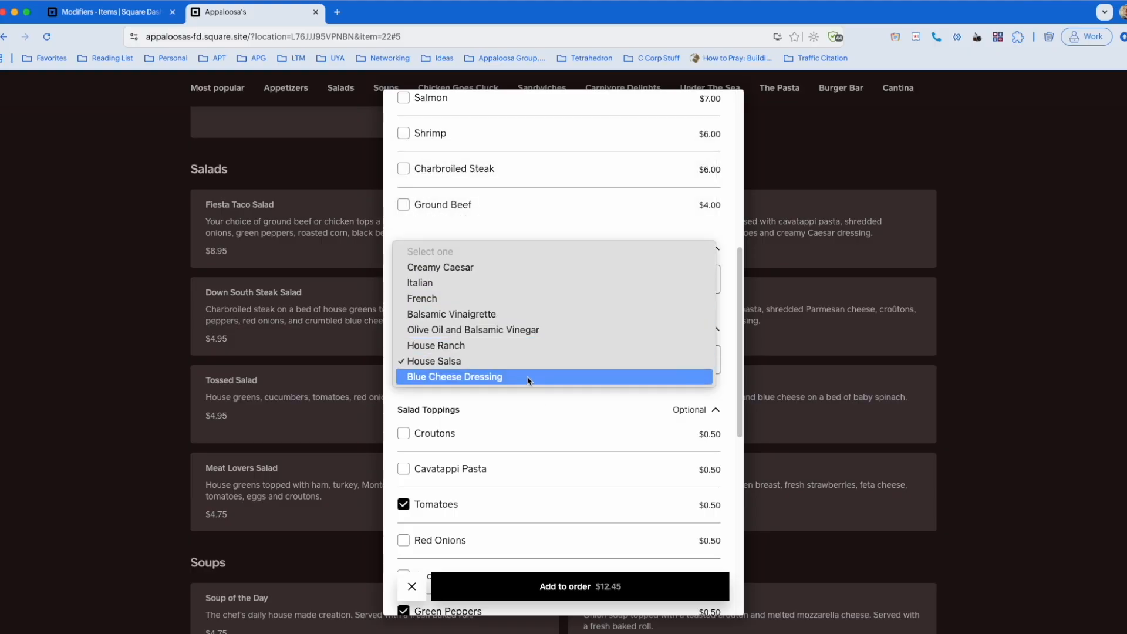
{"action": "left_click", "coordinate": [536, 404]}
Review the Salad Toppings of the Fiesta Taco Salad, checking which toppings are pre-selected and what each costs
{"action": "scroll", "coordinate": [554, 282], "scroll_direction": "down", "scroll_amount": 3}
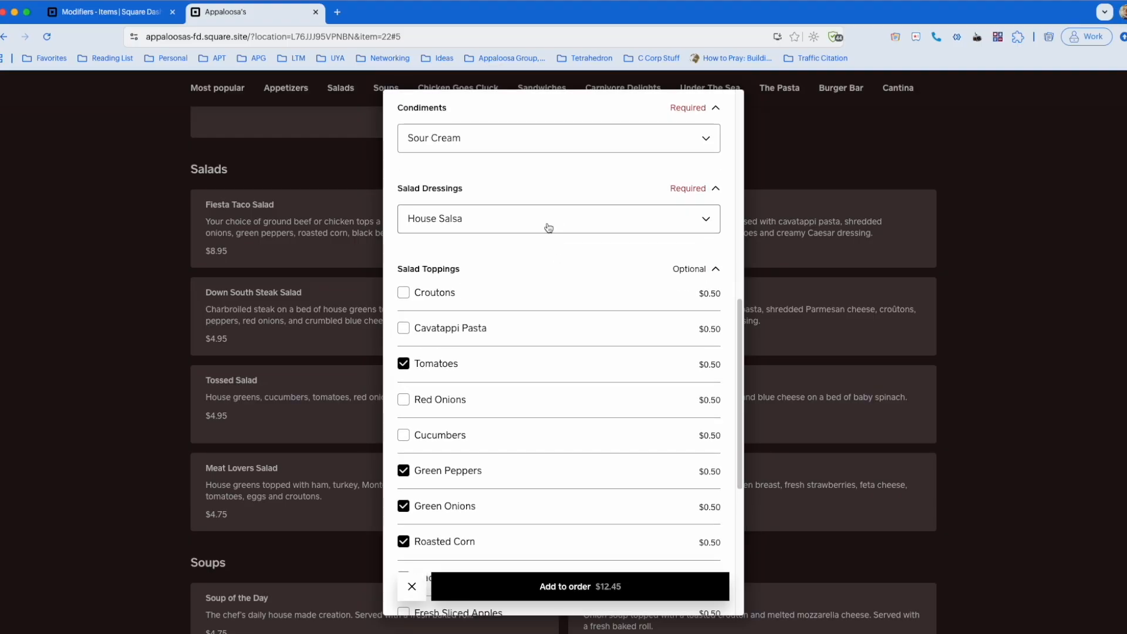
{"action": "scroll", "coordinate": [547, 269], "scroll_direction": "down", "scroll_amount": 2}
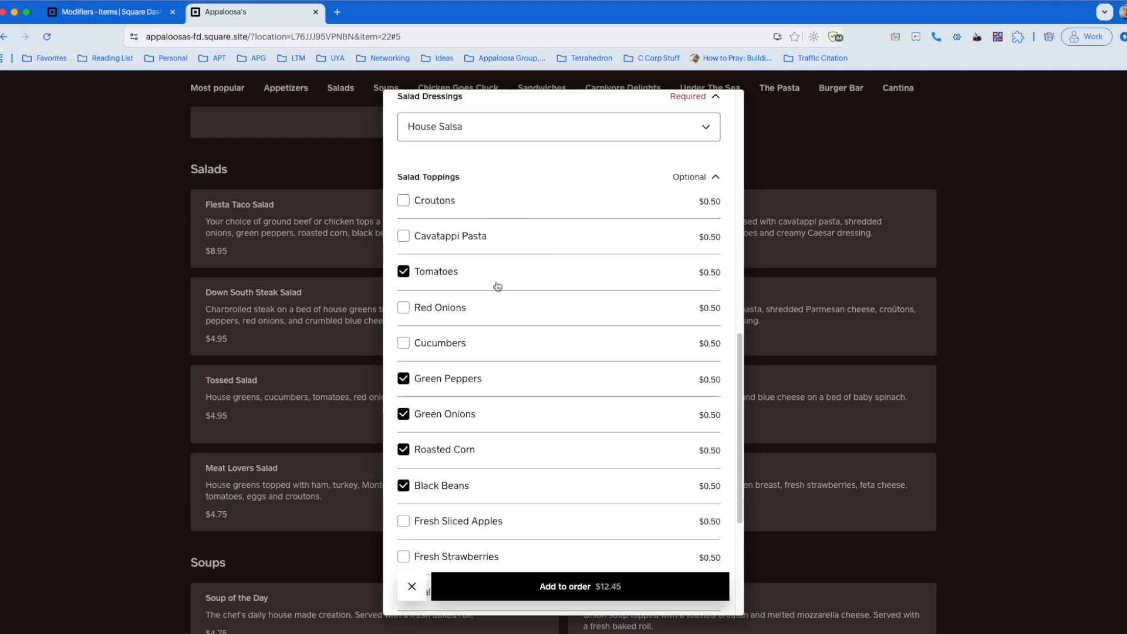
{"action": "scroll", "coordinate": [566, 393], "scroll_direction": "down", "scroll_amount": 5}
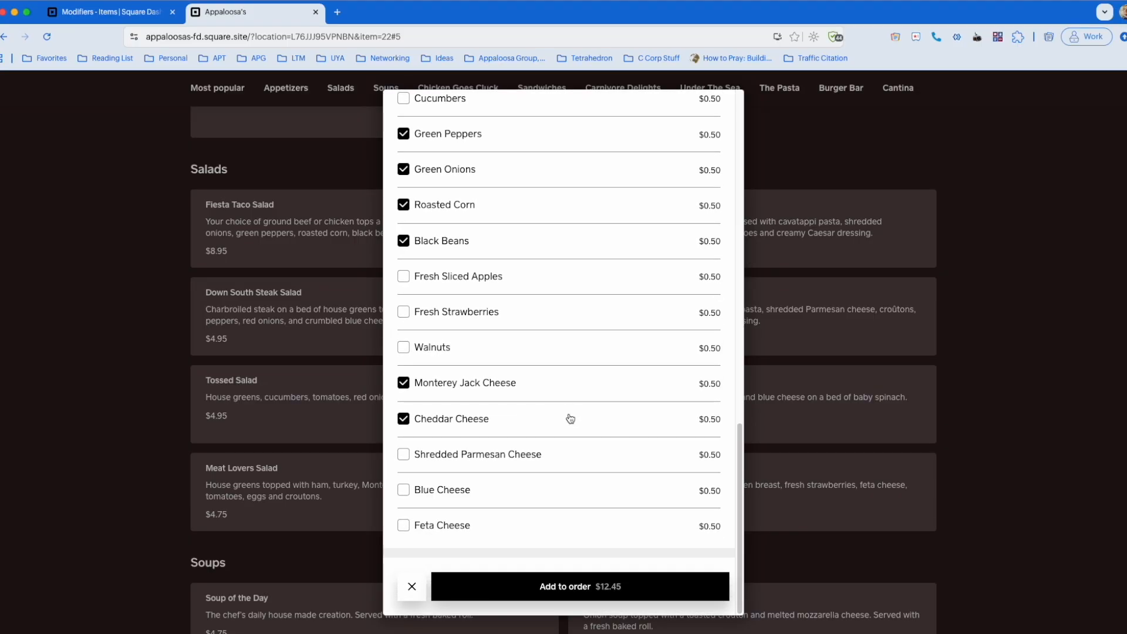
{"action": "scroll", "coordinate": [502, 297], "scroll_direction": "up", "scroll_amount": 5}
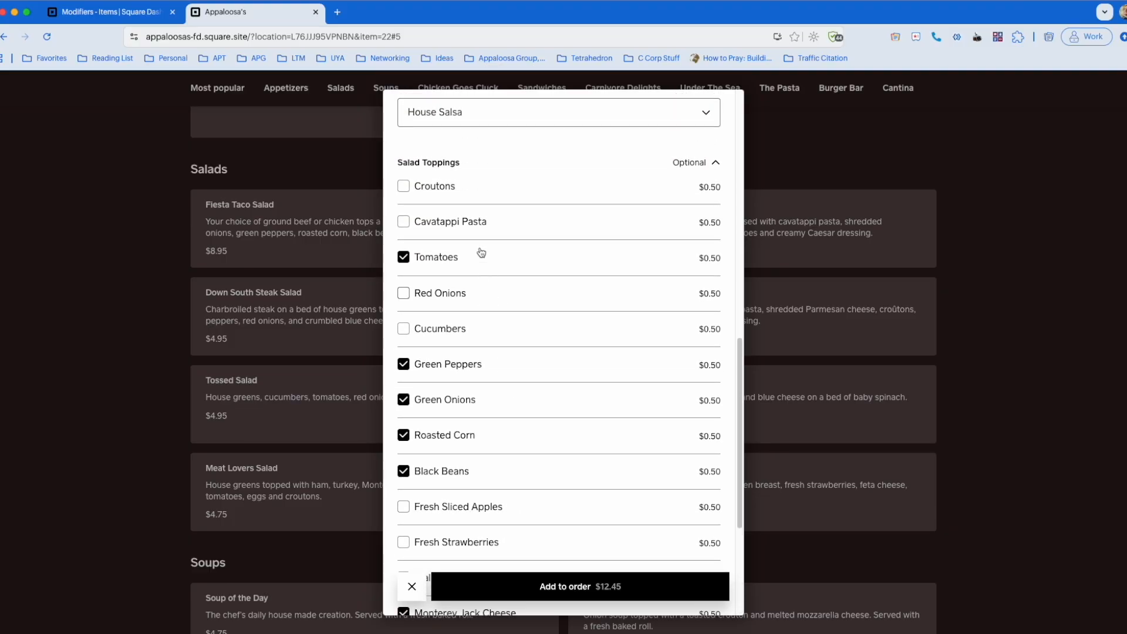
{"action": "scroll", "coordinate": [489, 428], "scroll_direction": "down", "scroll_amount": 4}
{"action": "scroll", "coordinate": [511, 352], "scroll_direction": "up", "scroll_amount": 10}
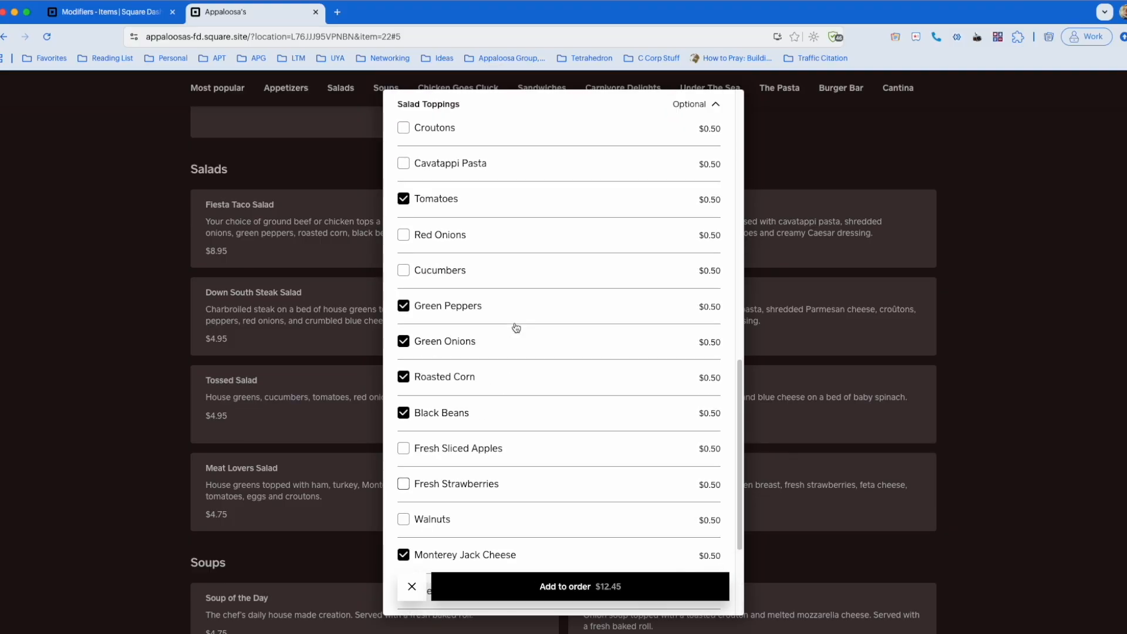
{"action": "scroll", "coordinate": [515, 320], "scroll_direction": "up", "scroll_amount": 3}
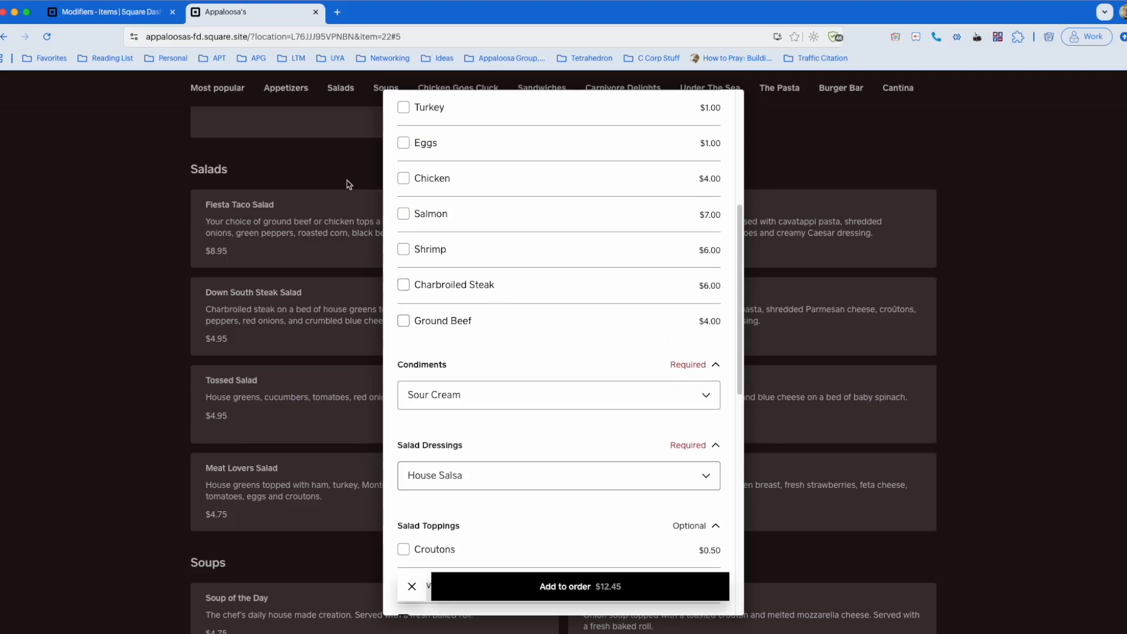
Compare the Square dashboard's modifier sets with the modifier groups offered on the Fiesta Taco Salad
{"action": "left_click", "coordinate": [111, 12]}
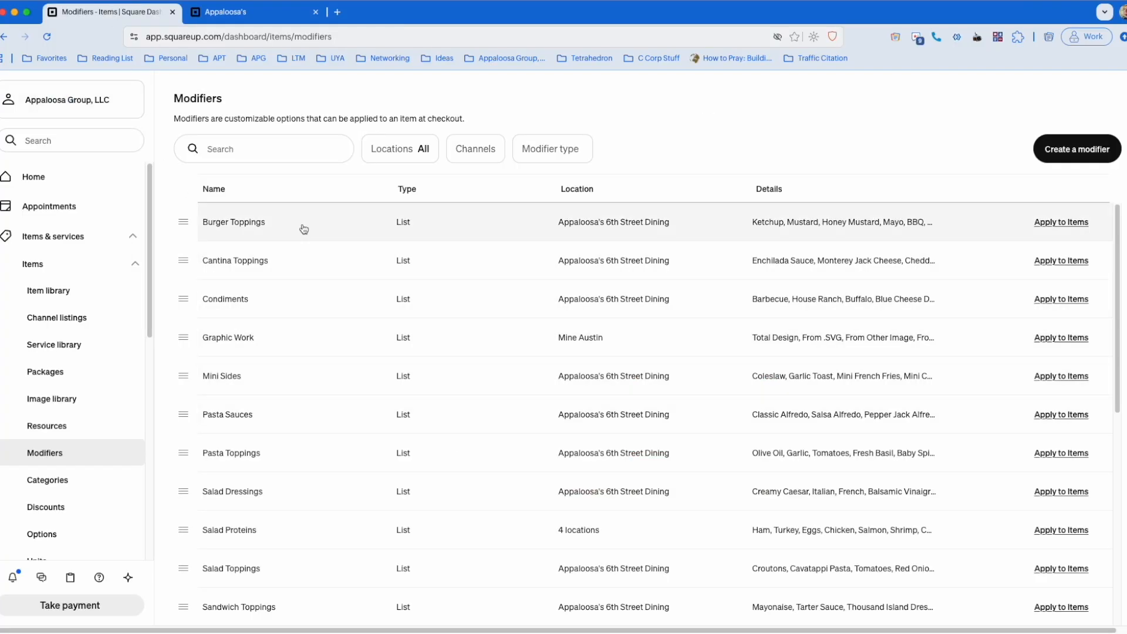
{"action": "left_click", "coordinate": [266, 12]}
{"action": "scroll", "coordinate": [542, 303], "scroll_direction": "up", "scroll_amount": 6}
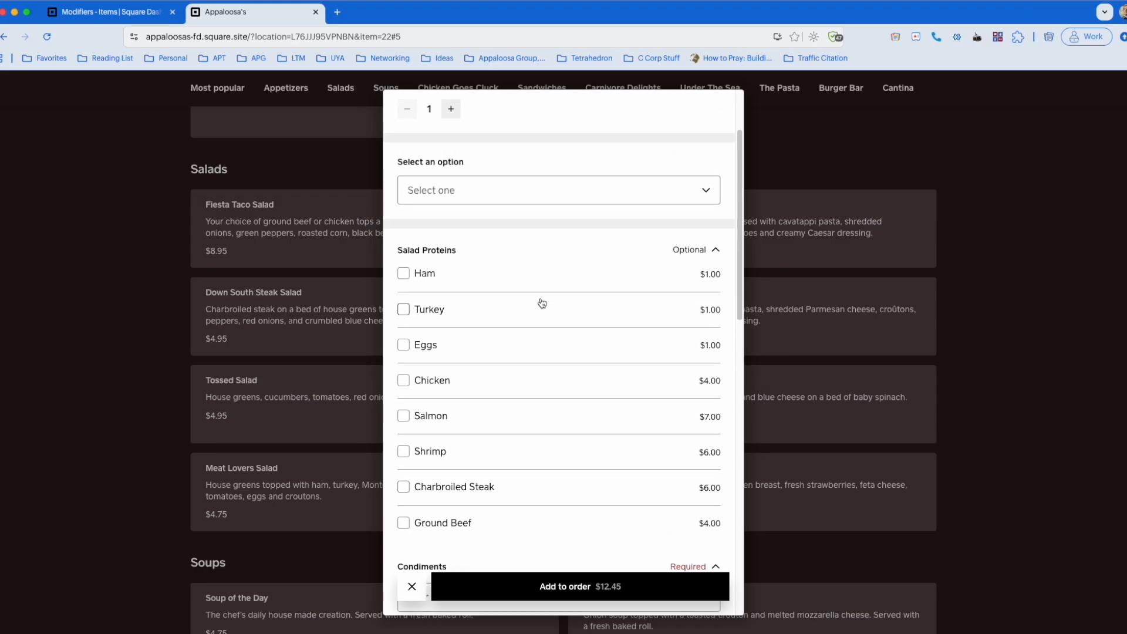
{"action": "scroll", "coordinate": [516, 217], "scroll_direction": "down", "scroll_amount": 5}
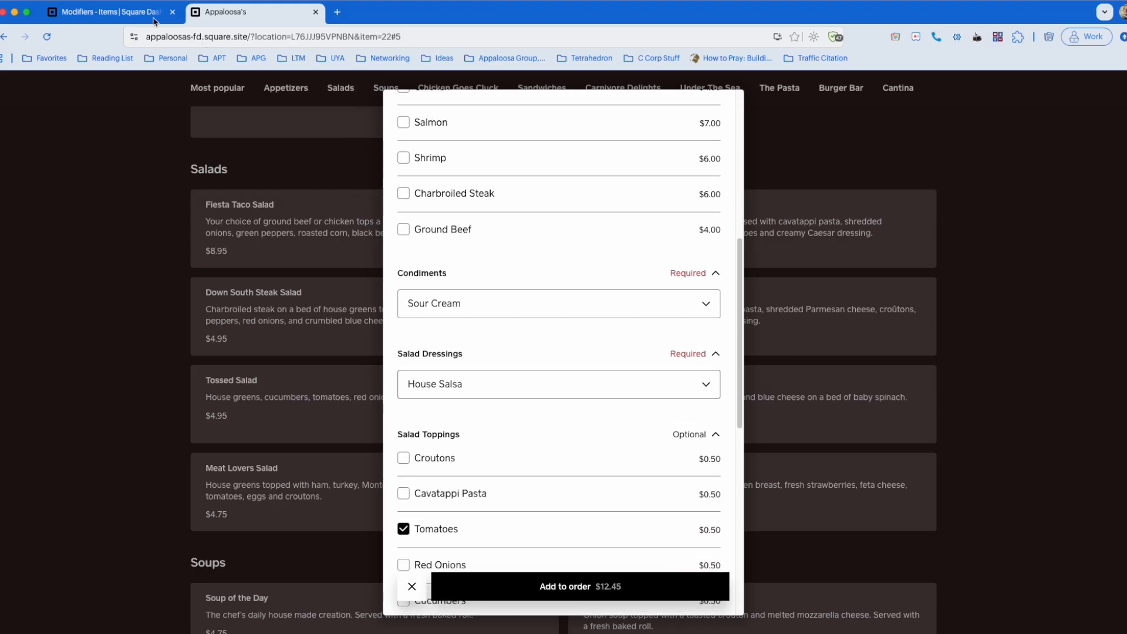
Switch to the Square dashboard and open the Salad Proteins modifier set for editing at its modifier list
{"action": "left_click", "coordinate": [154, 18]}
{"action": "scroll", "coordinate": [333, 491], "scroll_direction": "down", "scroll_amount": 1}
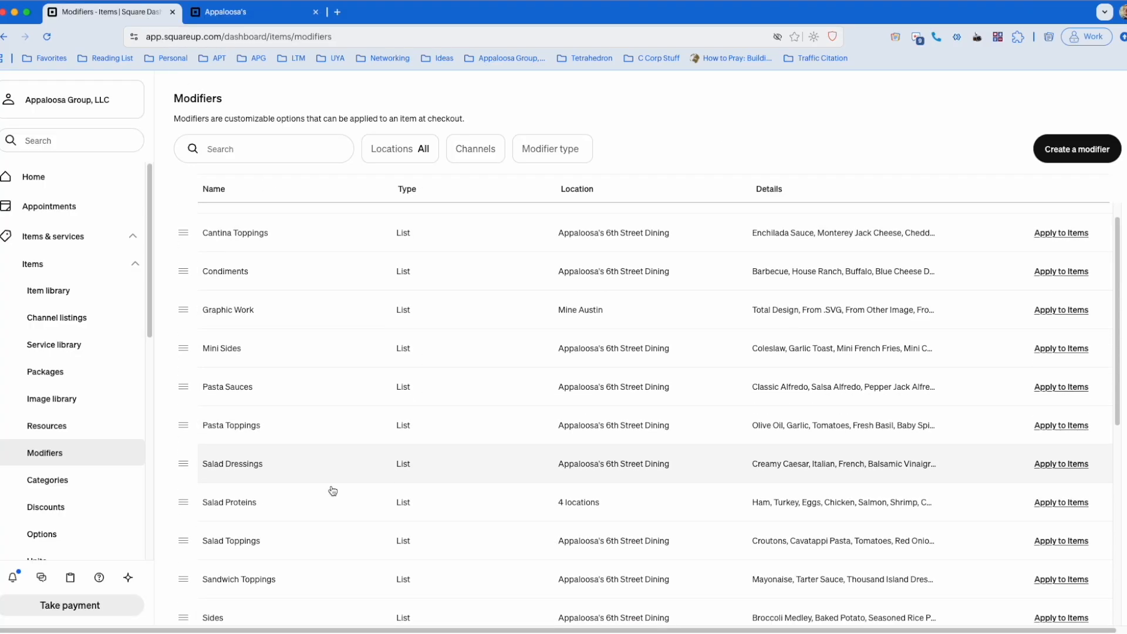
{"action": "scroll", "coordinate": [317, 446], "scroll_direction": "down", "scroll_amount": 3}
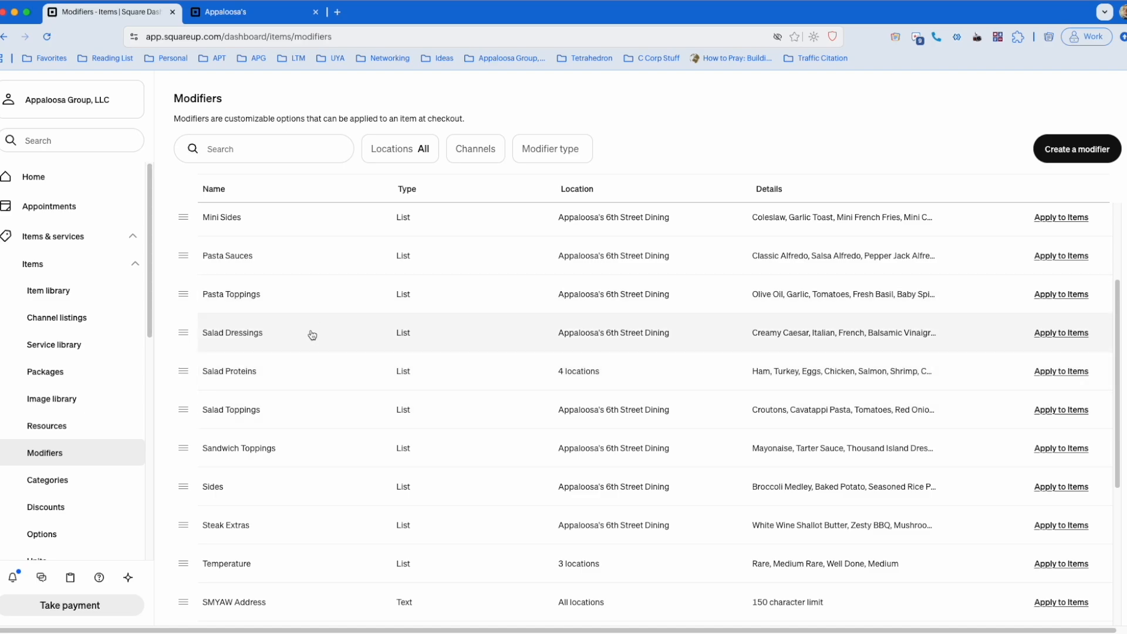
{"action": "left_click", "coordinate": [300, 366]}
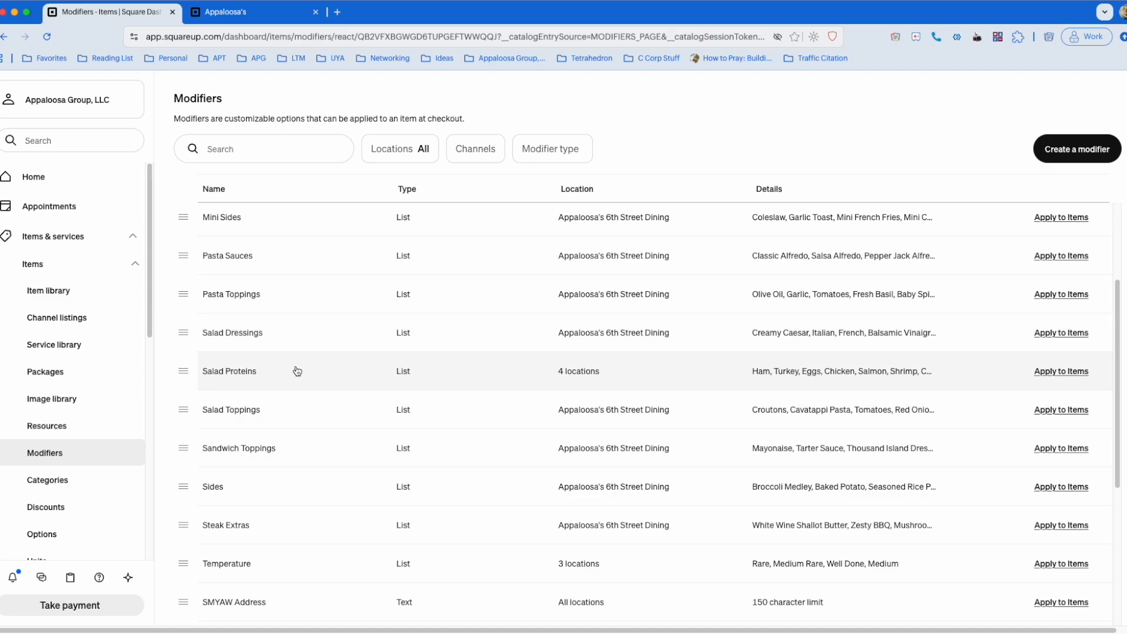
{"action": "scroll", "coordinate": [378, 347], "scroll_direction": "down", "scroll_amount": 5}
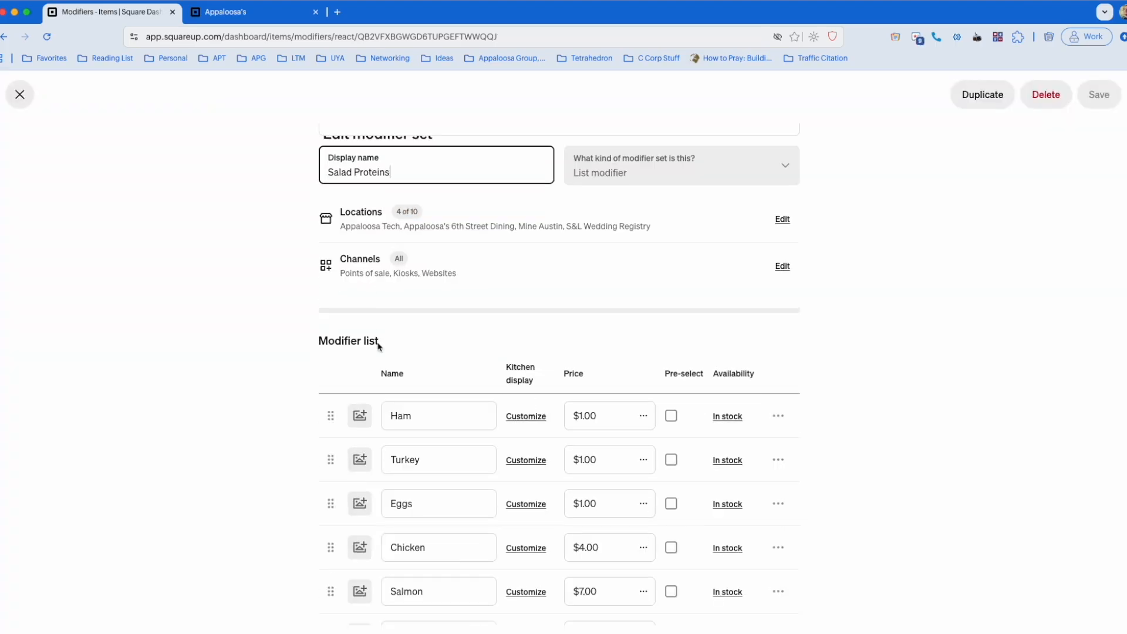
Pre-select Ham in the Salad Proteins modifier list, and clear that pre-selection again
{"action": "left_click", "coordinate": [603, 255]}
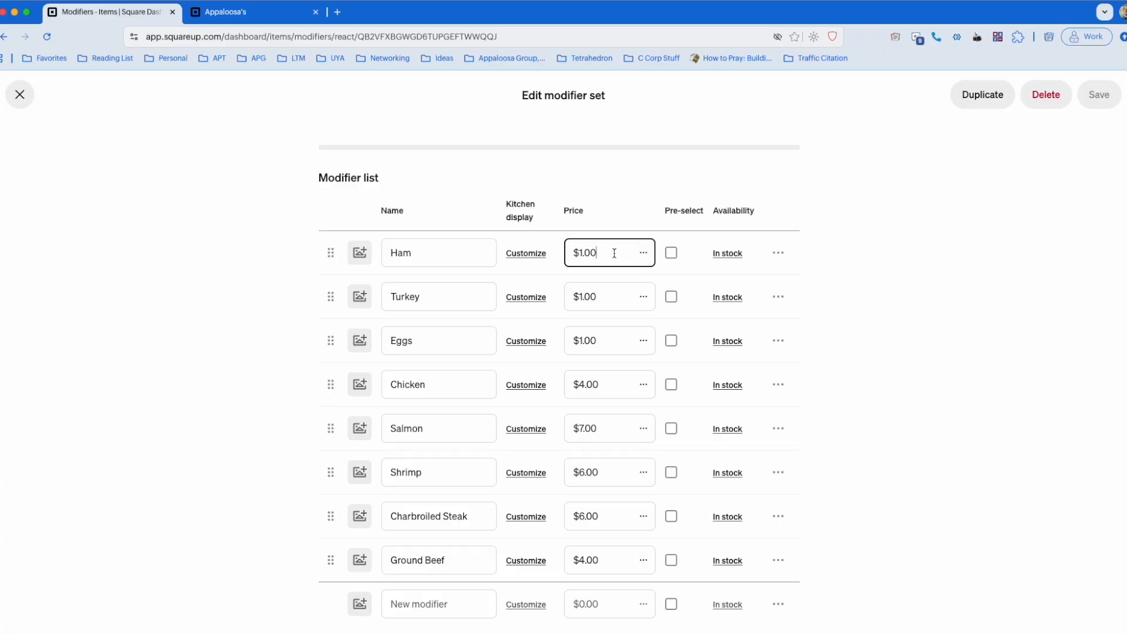
{"action": "left_click", "coordinate": [672, 254]}
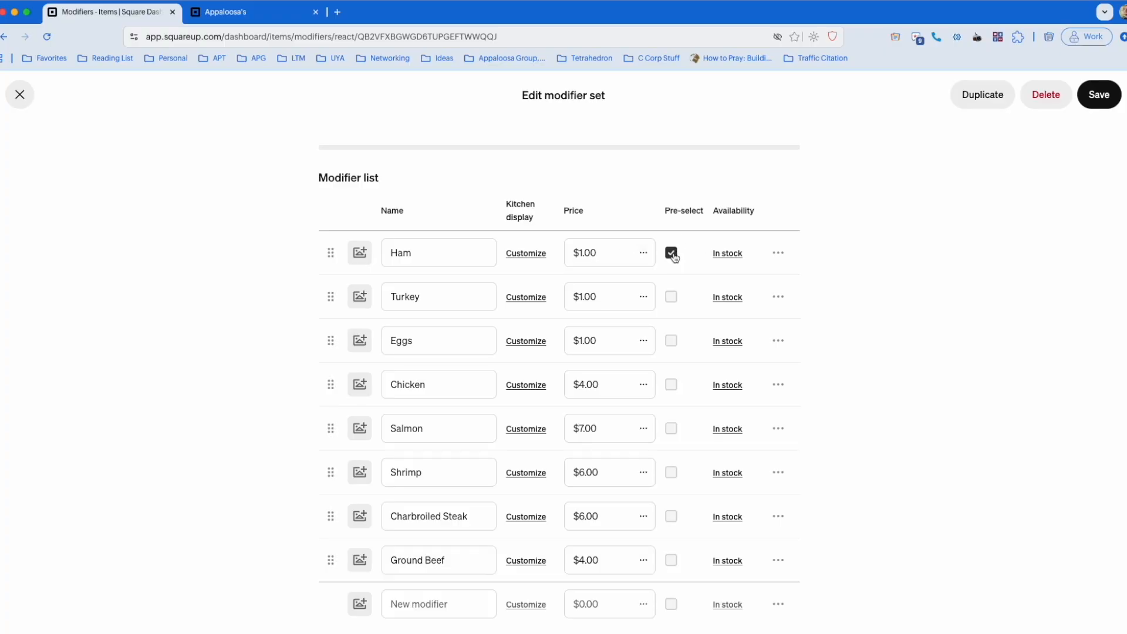
{"action": "left_click", "coordinate": [672, 254]}
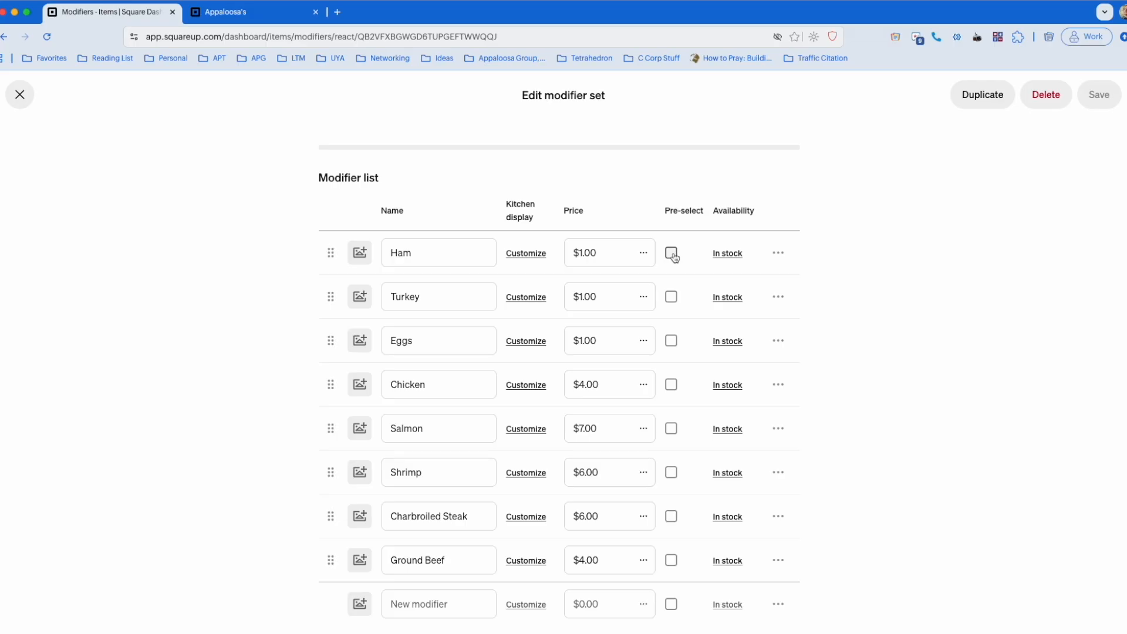
Review the Salad Proteins selection rules, settings and pre-select option, leaving Ham not pre-selected
{"action": "scroll", "coordinate": [675, 257], "scroll_direction": "up", "scroll_amount": 5}
{"action": "scroll", "coordinate": [674, 256], "scroll_direction": "down", "scroll_amount": 10}
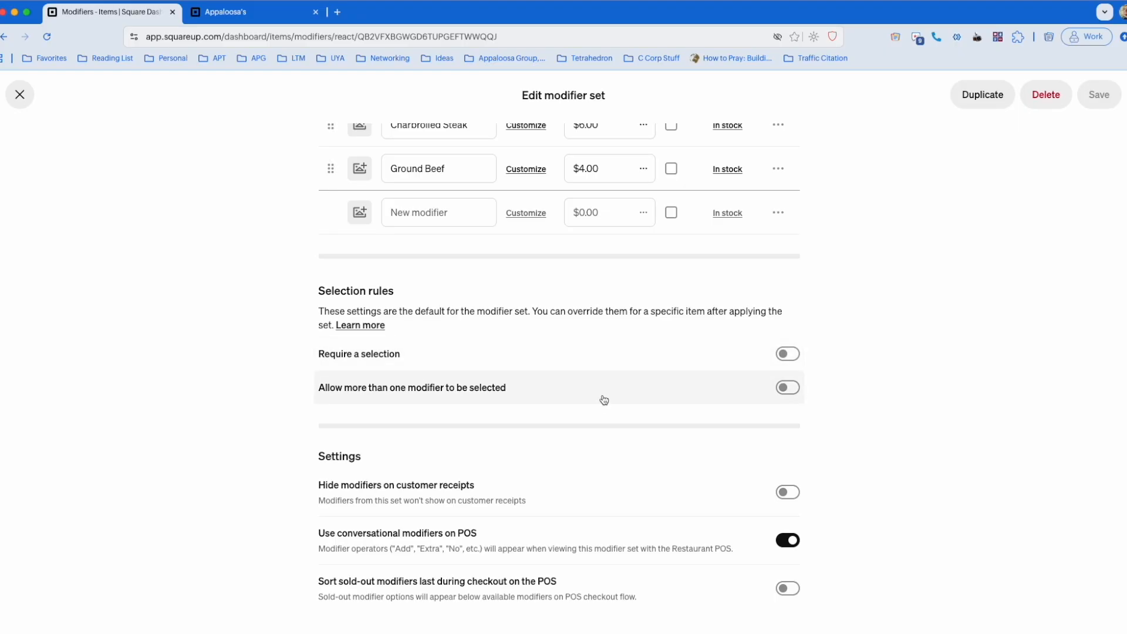
{"action": "scroll", "coordinate": [586, 442], "scroll_direction": "up", "scroll_amount": 3}
{"action": "scroll", "coordinate": [571, 336], "scroll_direction": "up", "scroll_amount": 3}
{"action": "left_click", "coordinate": [671, 236]}
{"action": "left_click", "coordinate": [673, 237]}
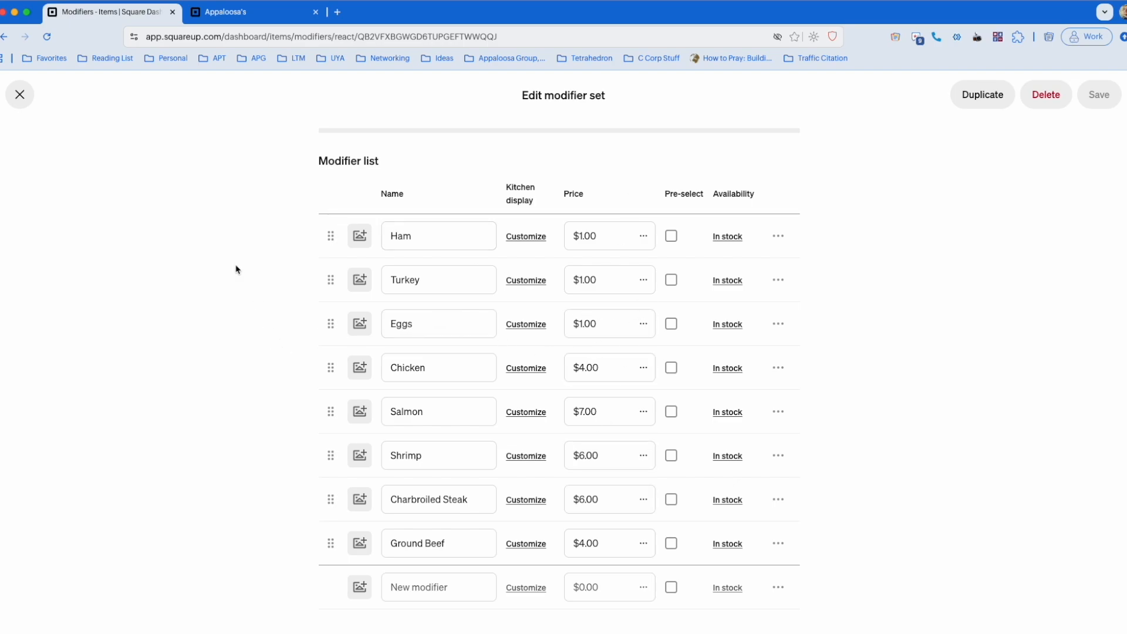
Examine Ham's kitchen display name and KDS color options, and view its additional modifier actions without applying any
{"action": "left_click", "coordinate": [526, 237]}
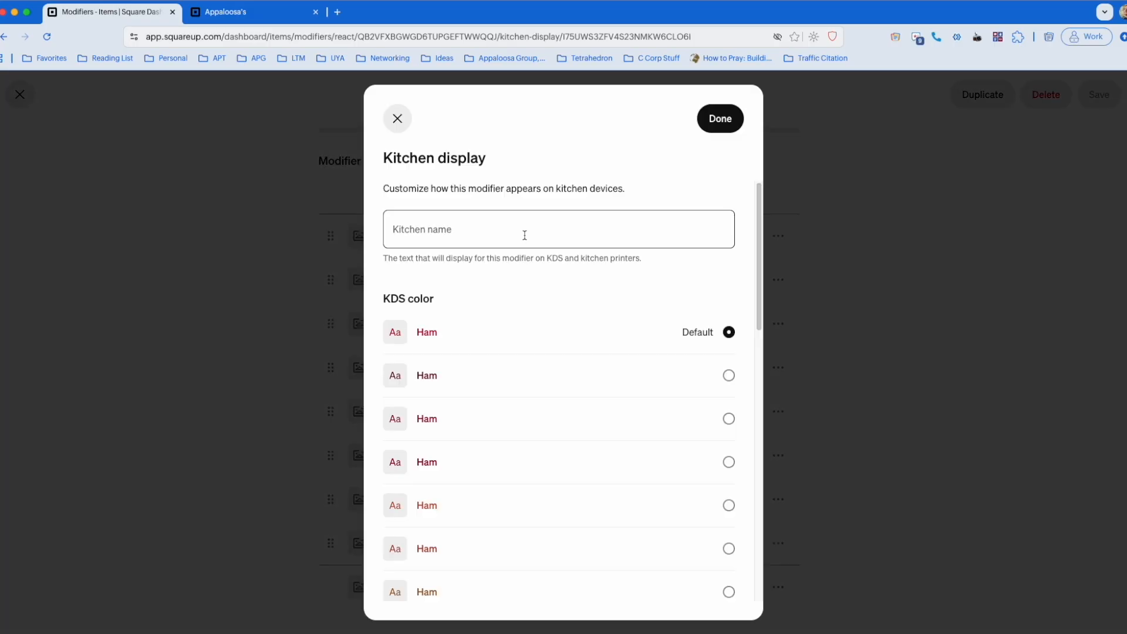
{"action": "left_click", "coordinate": [525, 236]}
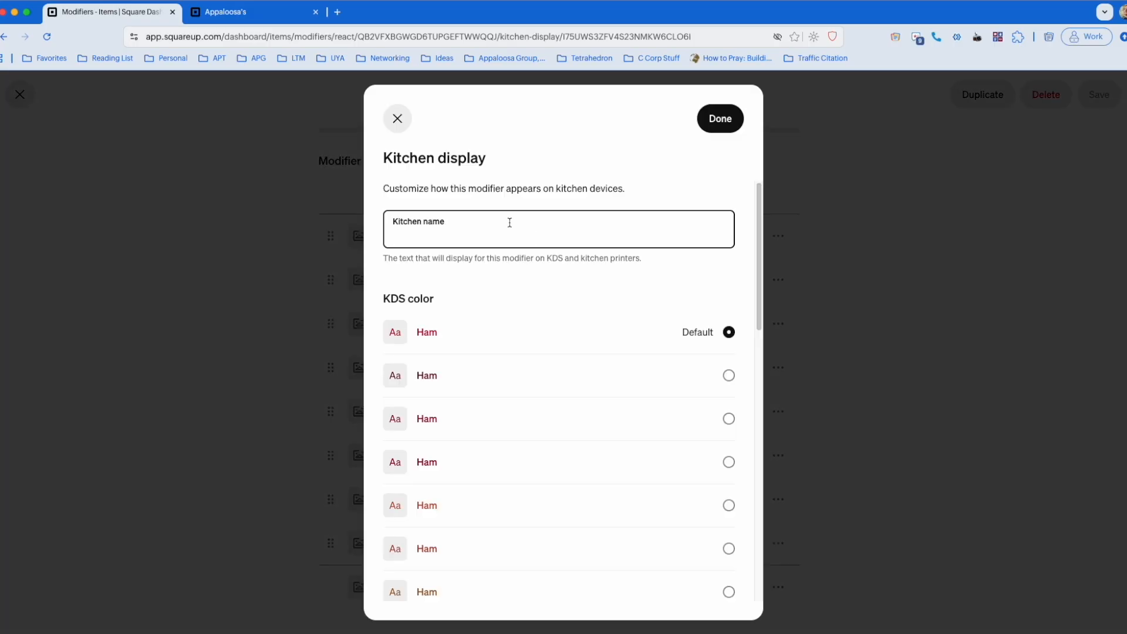
{"action": "scroll", "coordinate": [537, 411], "scroll_direction": "down", "scroll_amount": 10}
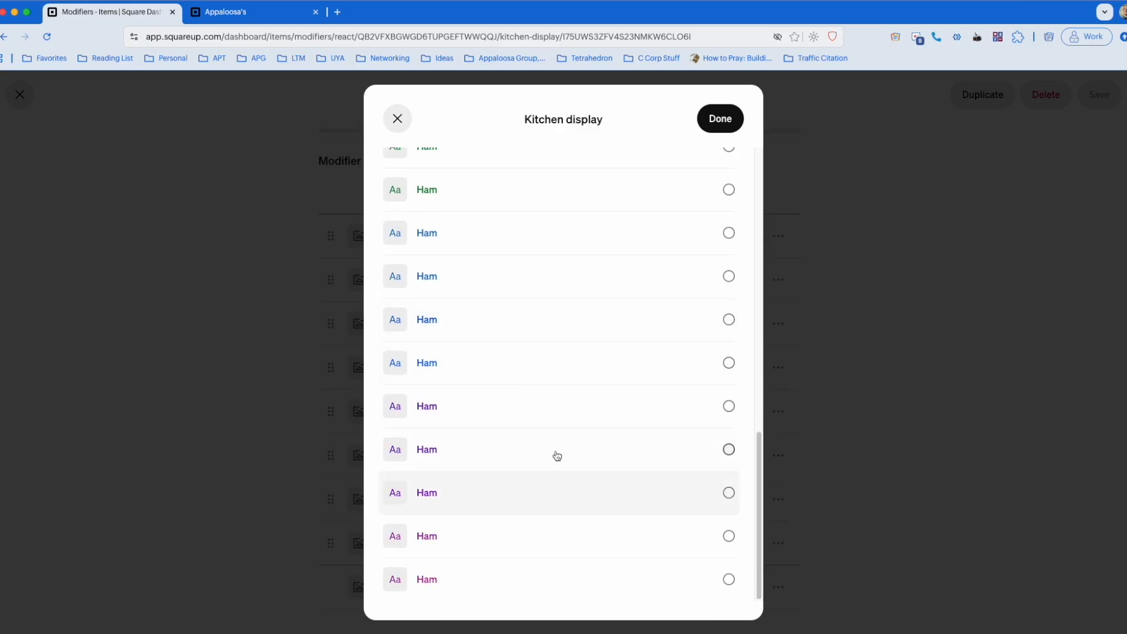
{"action": "scroll", "coordinate": [546, 405], "scroll_direction": "up", "scroll_amount": 10}
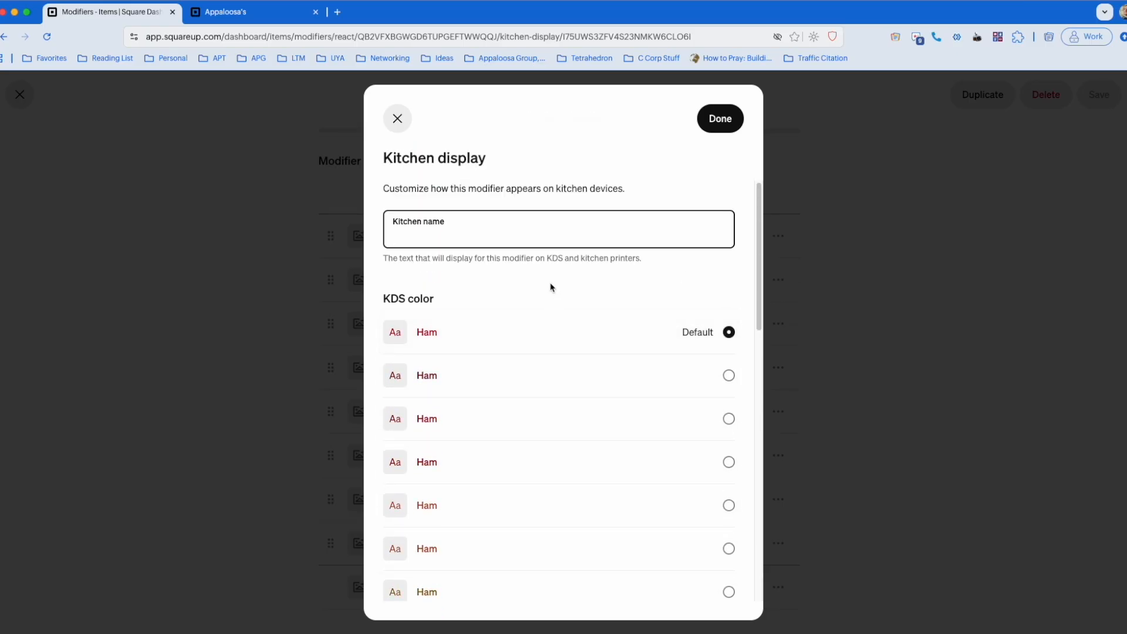
{"action": "left_click", "coordinate": [397, 119]}
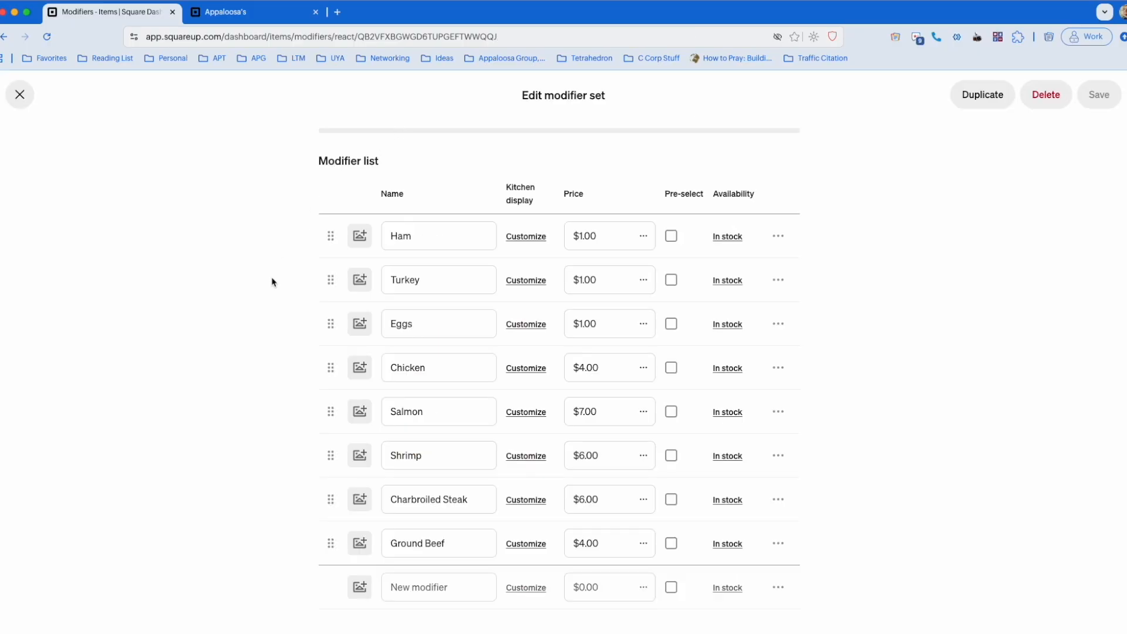
{"action": "left_click", "coordinate": [776, 251]}
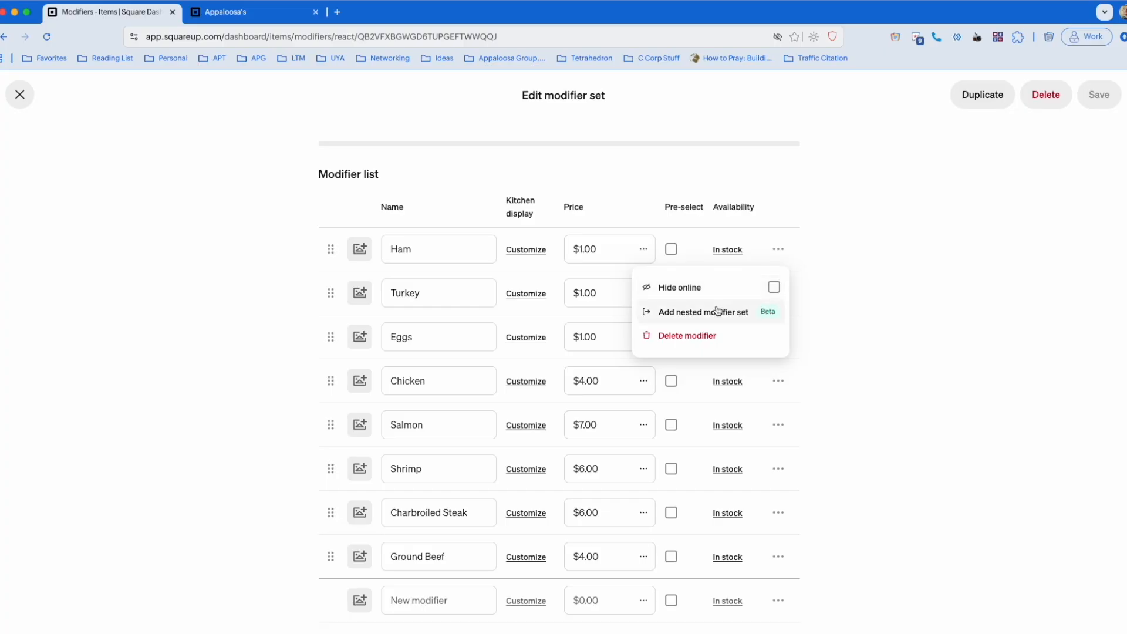
{"action": "left_click", "coordinate": [869, 270]}
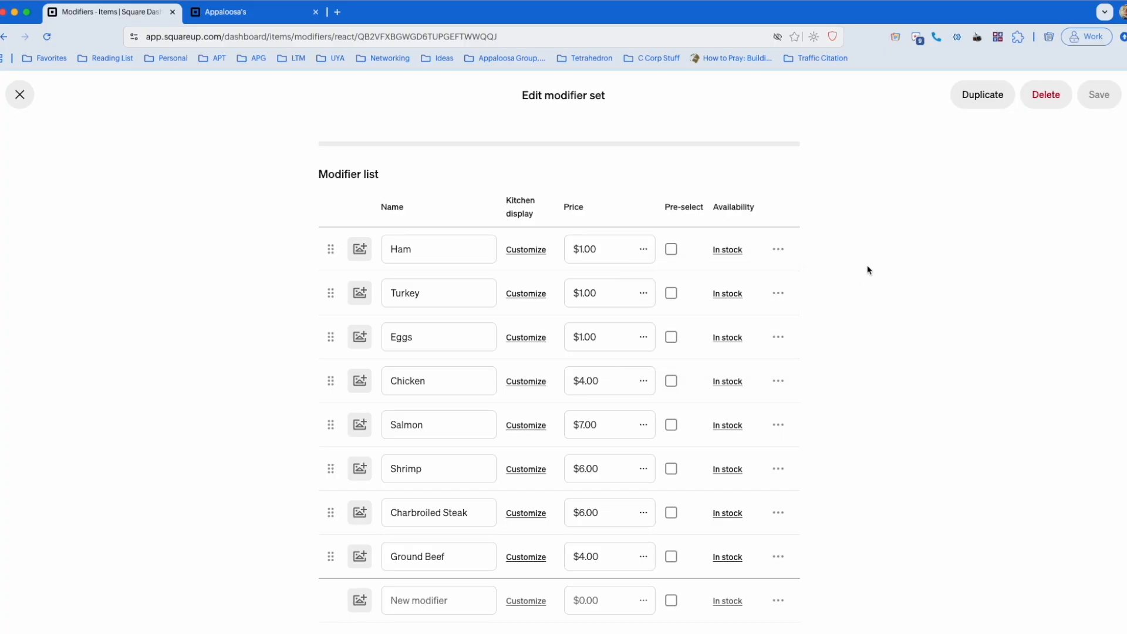
Review Ham's stock availability by location without changing it, and close the Salad Proteins modifier set
{"action": "left_click", "coordinate": [728, 250]}
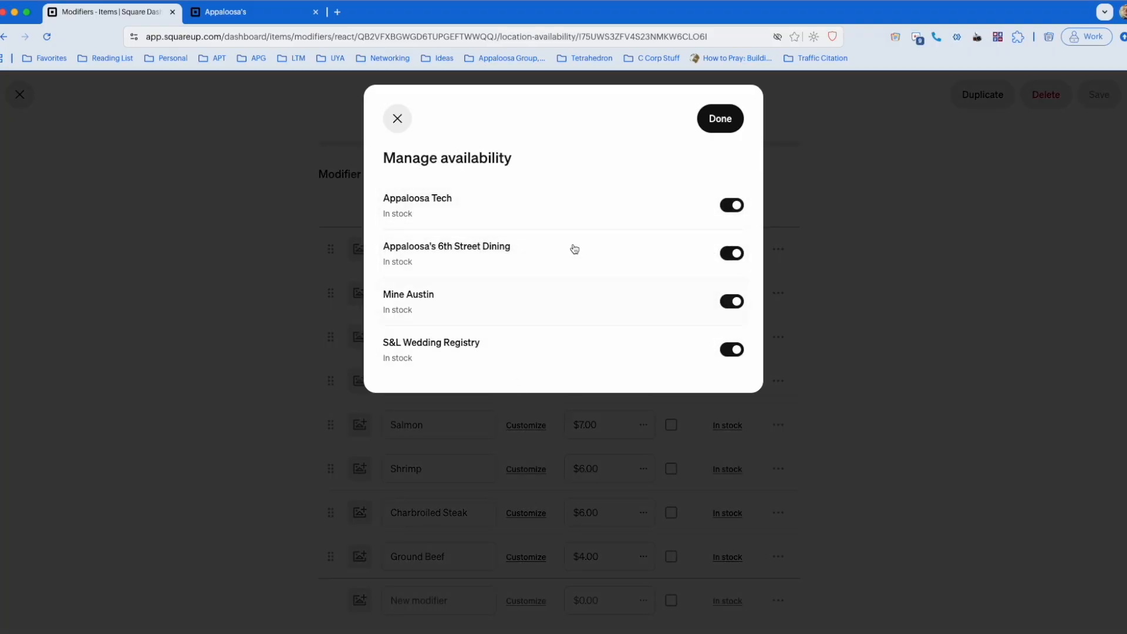
{"action": "left_click", "coordinate": [398, 118]}
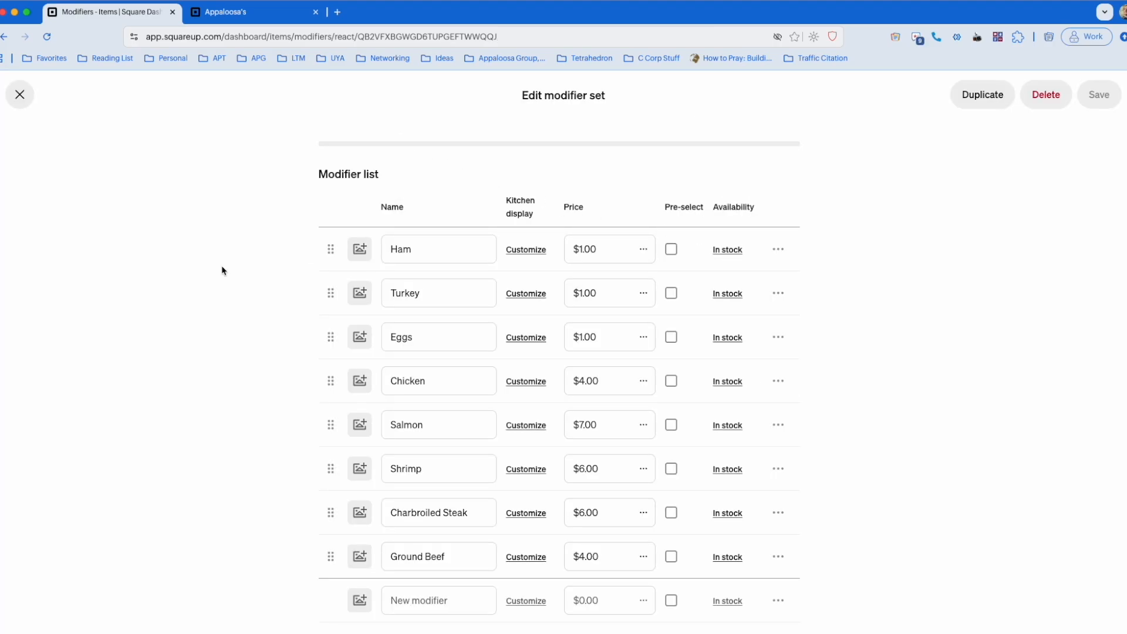
{"action": "scroll", "coordinate": [219, 242], "scroll_direction": "up", "scroll_amount": 3}
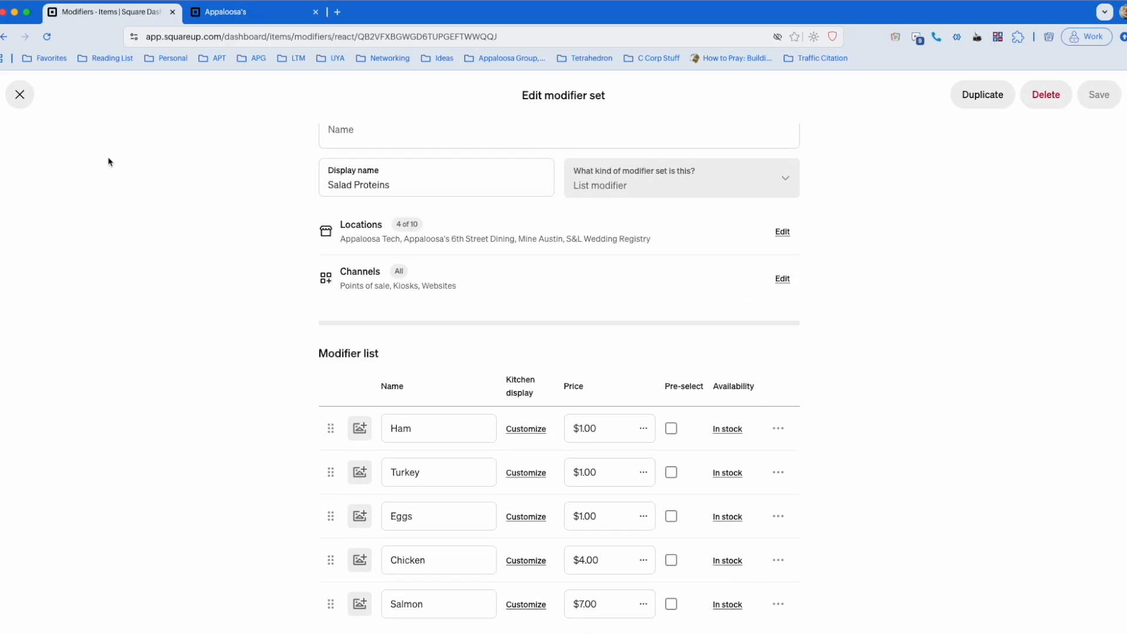
{"action": "left_click", "coordinate": [20, 94]}
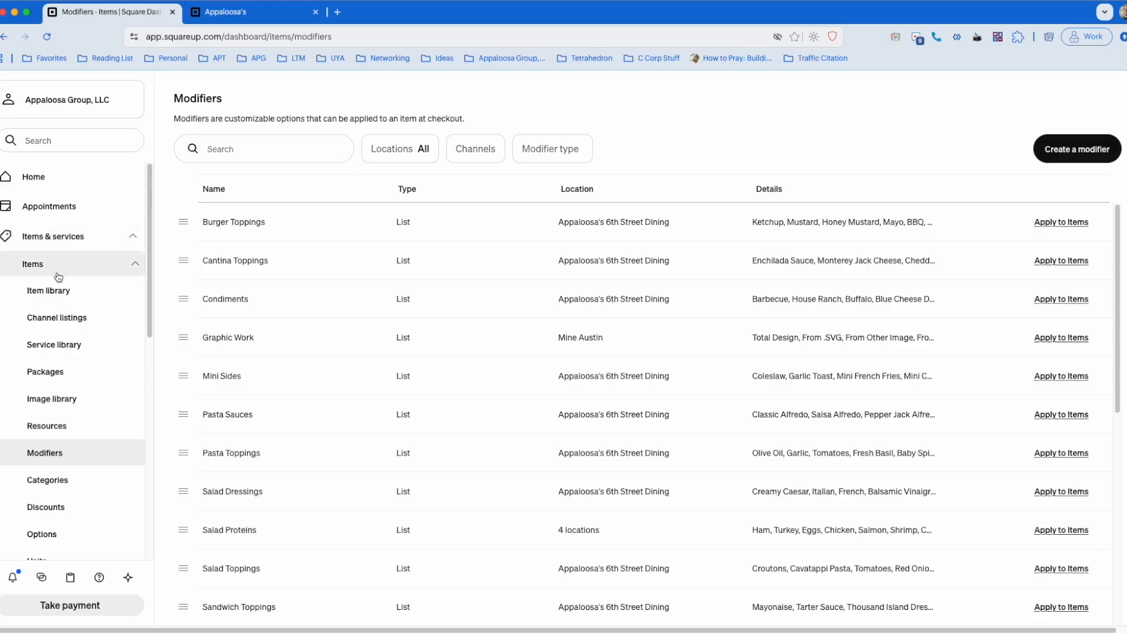
Check the salad's name on the ordering page, search the dashboard's item library for "fiesta taco", and open Fiesta Taco Salad for editing
{"action": "left_click", "coordinate": [59, 291]}
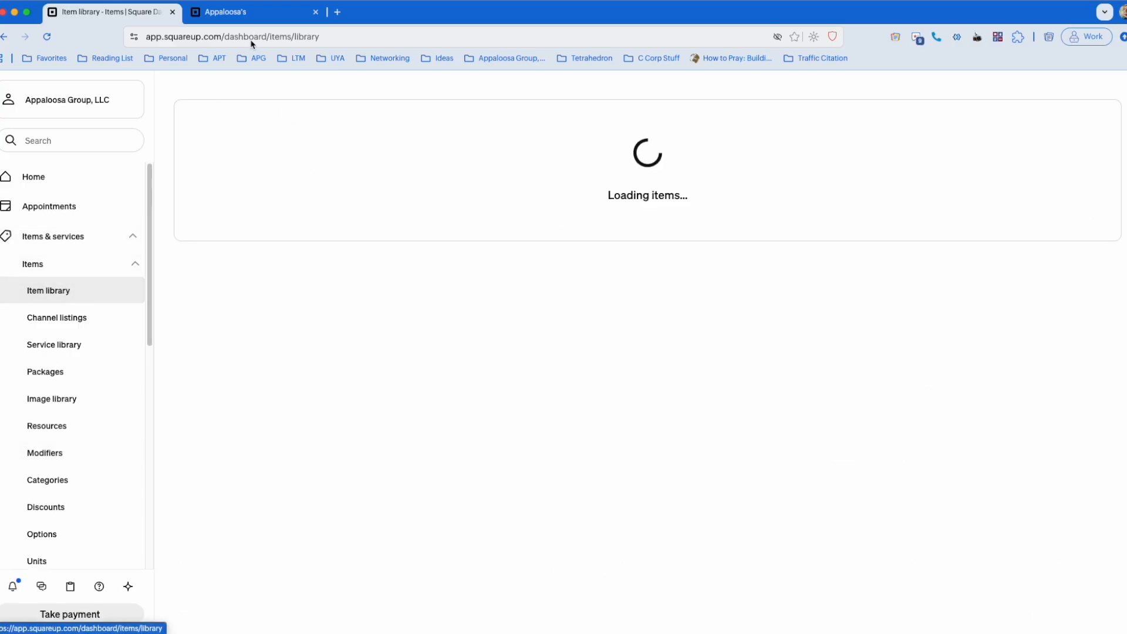
{"action": "left_click", "coordinate": [252, 12]}
{"action": "scroll", "coordinate": [455, 196], "scroll_direction": "up", "scroll_amount": 3}
{"action": "scroll", "coordinate": [455, 196], "scroll_direction": "up", "scroll_amount": 4}
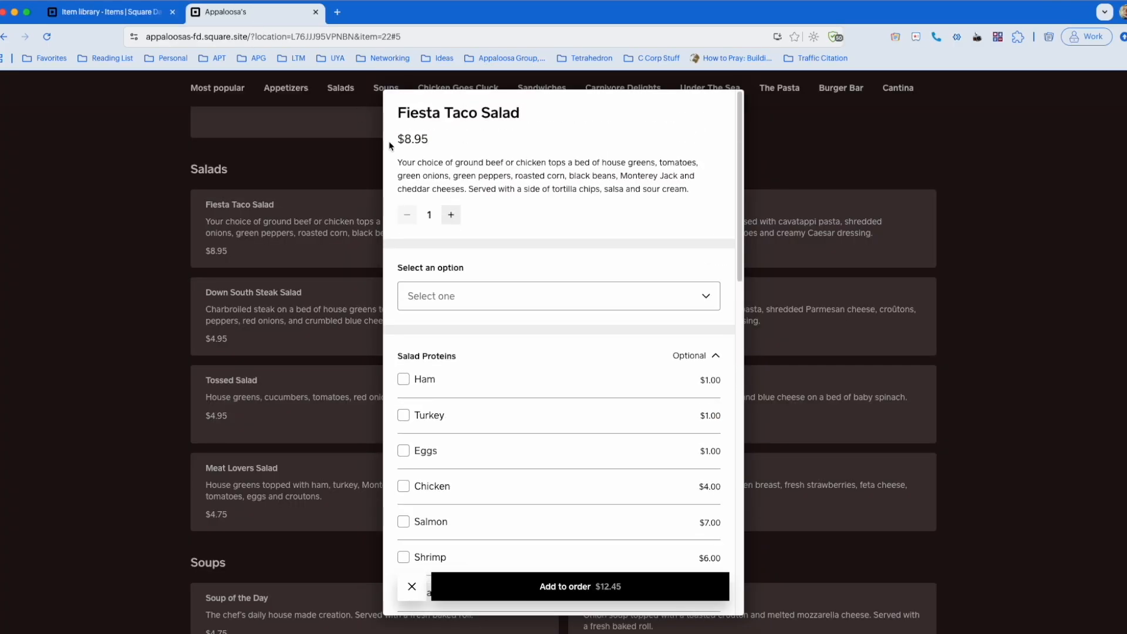
{"action": "left_click", "coordinate": [131, 22]}
{"action": "left_click", "coordinate": [259, 118]}
{"action": "type", "text": "fiesta taco"}
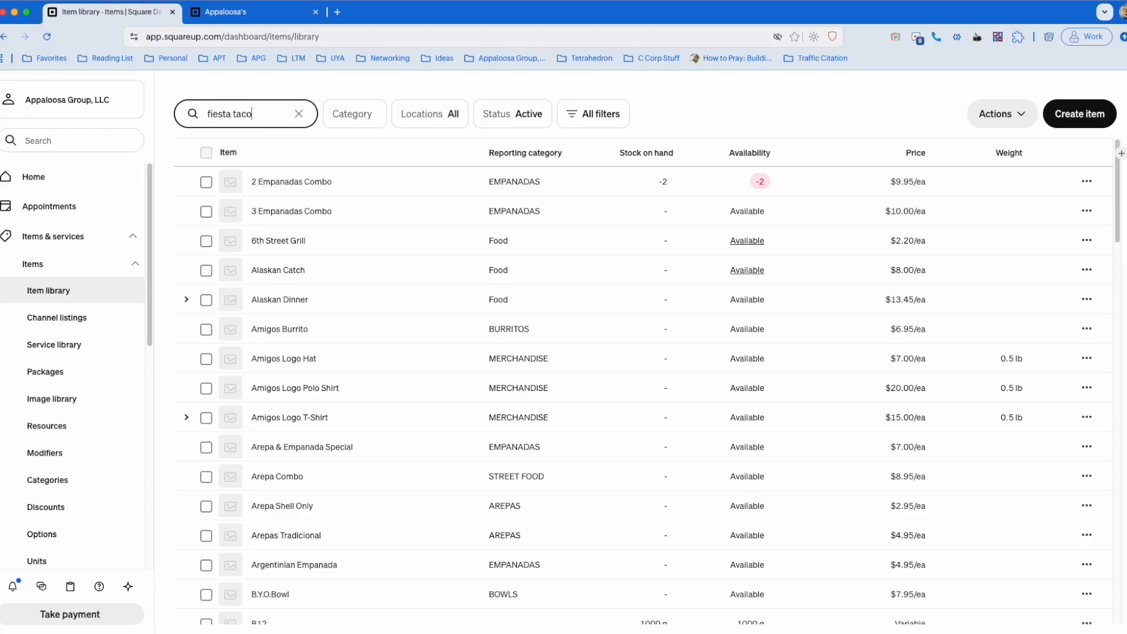
{"action": "key", "text": "Return"}
{"action": "left_click", "coordinate": [299, 182]}
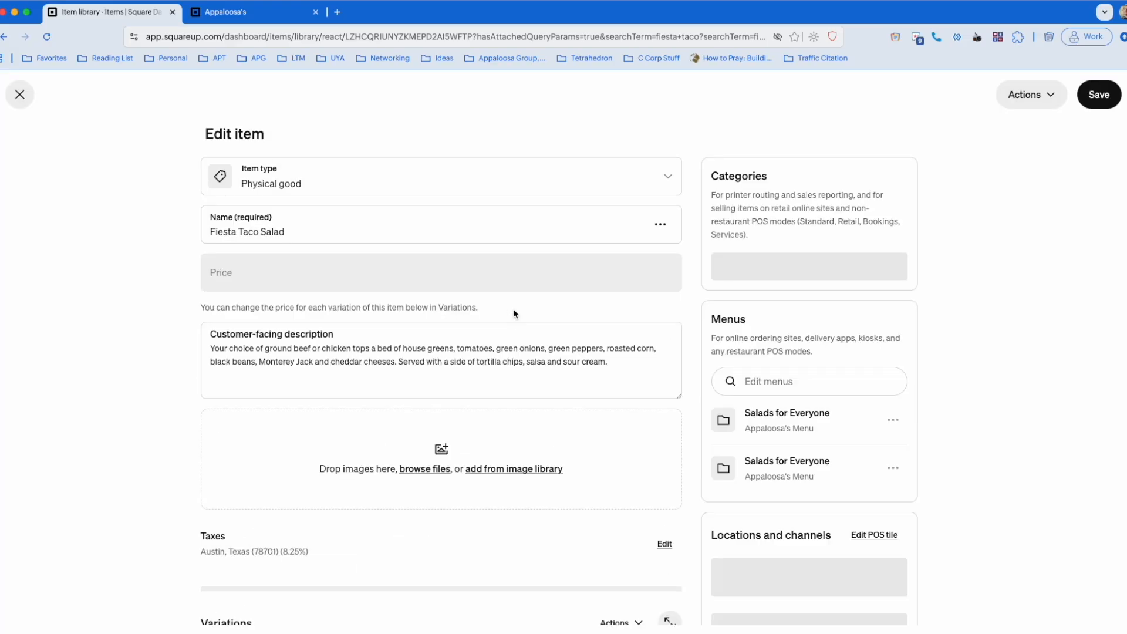
Compare the order of Fiesta Taco Salad's modifier sets for Point of Sale and Kitchen Display
{"action": "scroll", "coordinate": [514, 314], "scroll_direction": "down", "scroll_amount": 10}
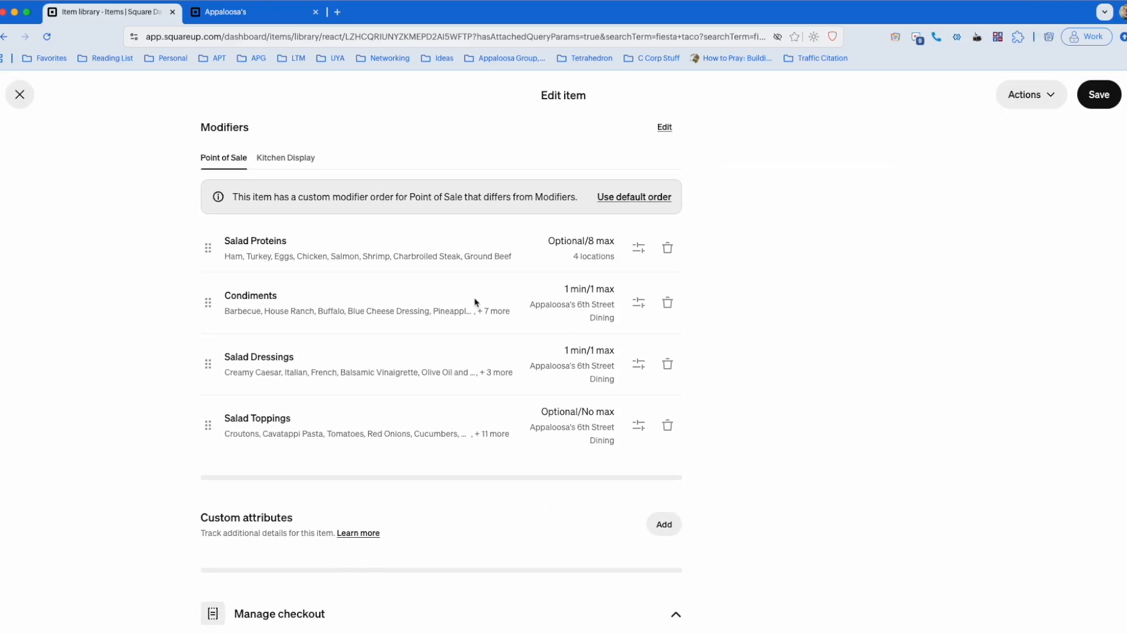
{"action": "left_click", "coordinate": [293, 165]}
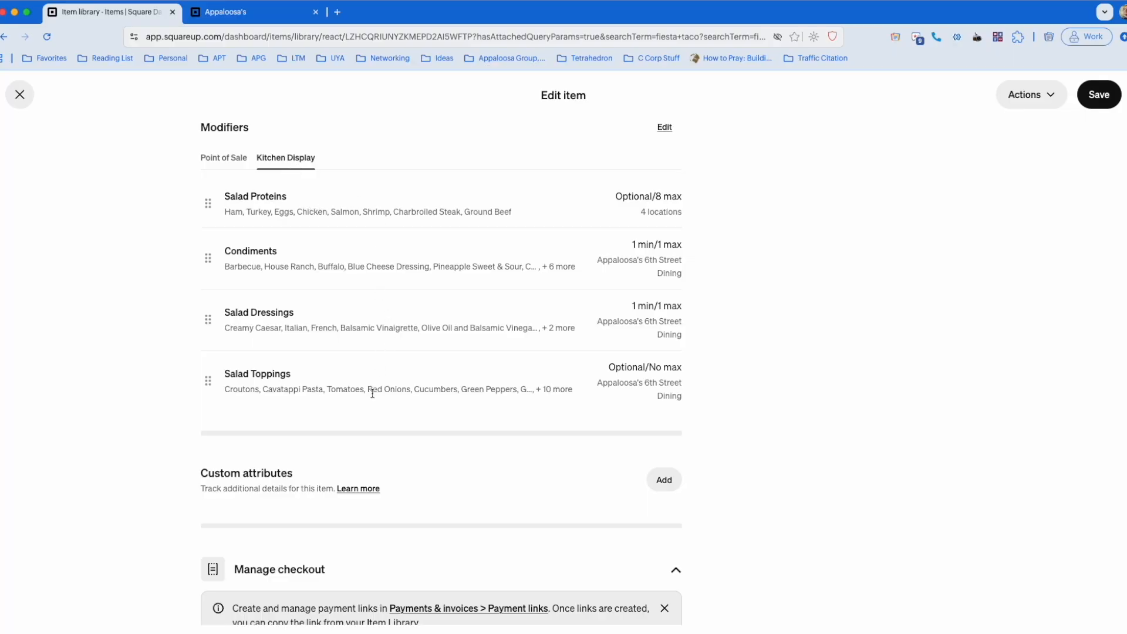
{"action": "left_click", "coordinate": [232, 157]}
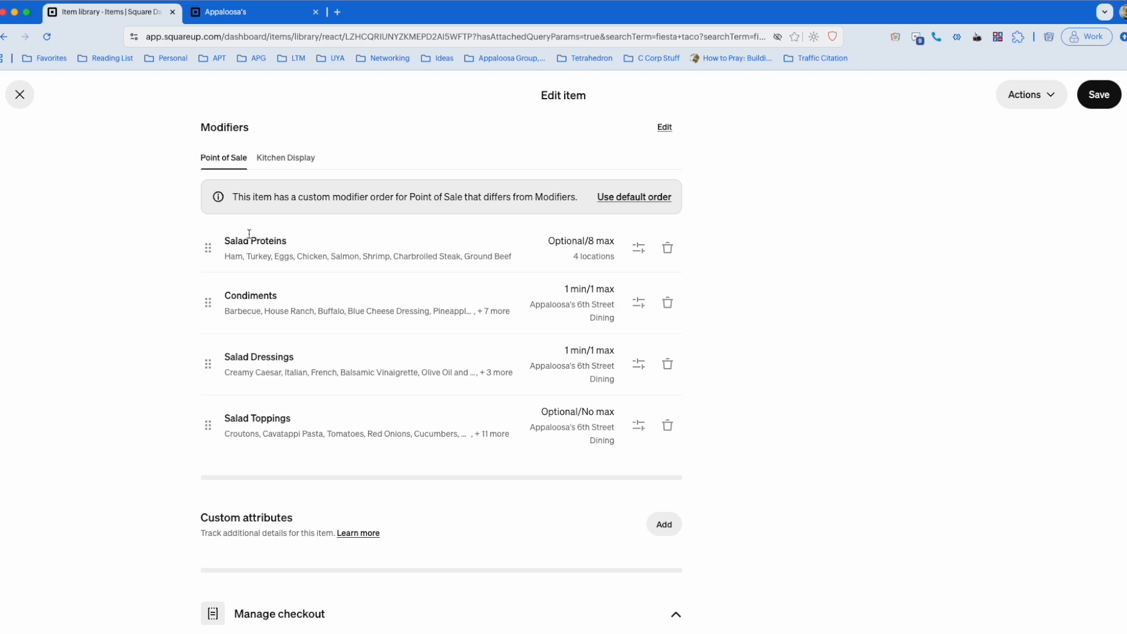
{"action": "left_click_drag", "start_coordinate": [208, 247], "coordinate": [232, 239]}
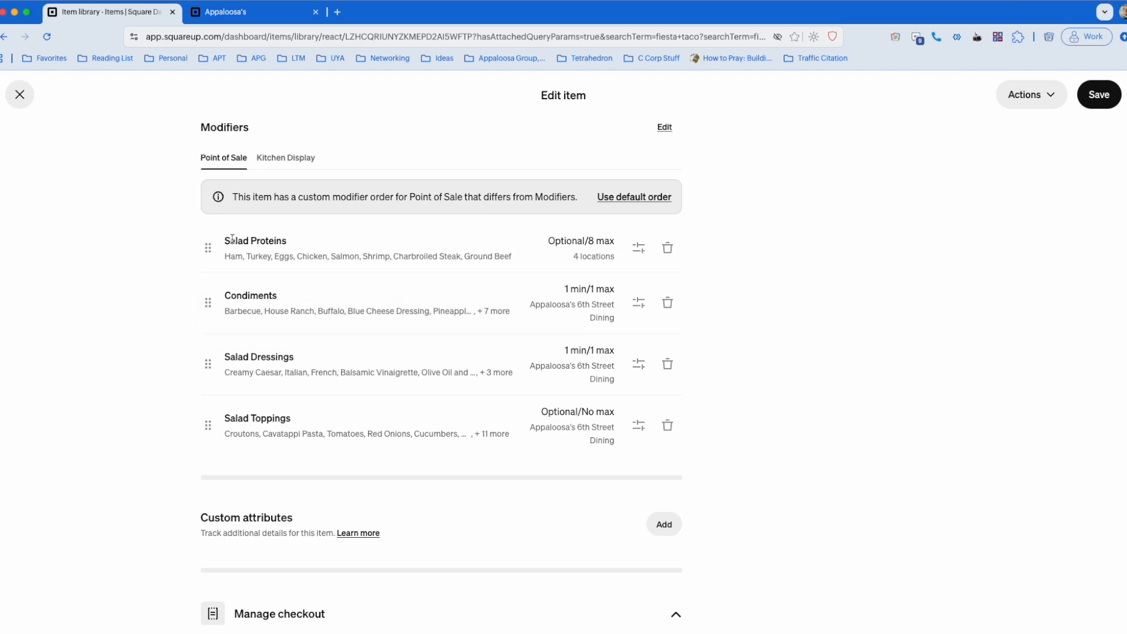
Open the Salad Proteins override settings for Fiesta Taco Salad and examine its modifier list, selection rules and quantity rules
{"action": "left_click", "coordinate": [636, 198]}
{"action": "left_click", "coordinate": [639, 250]}
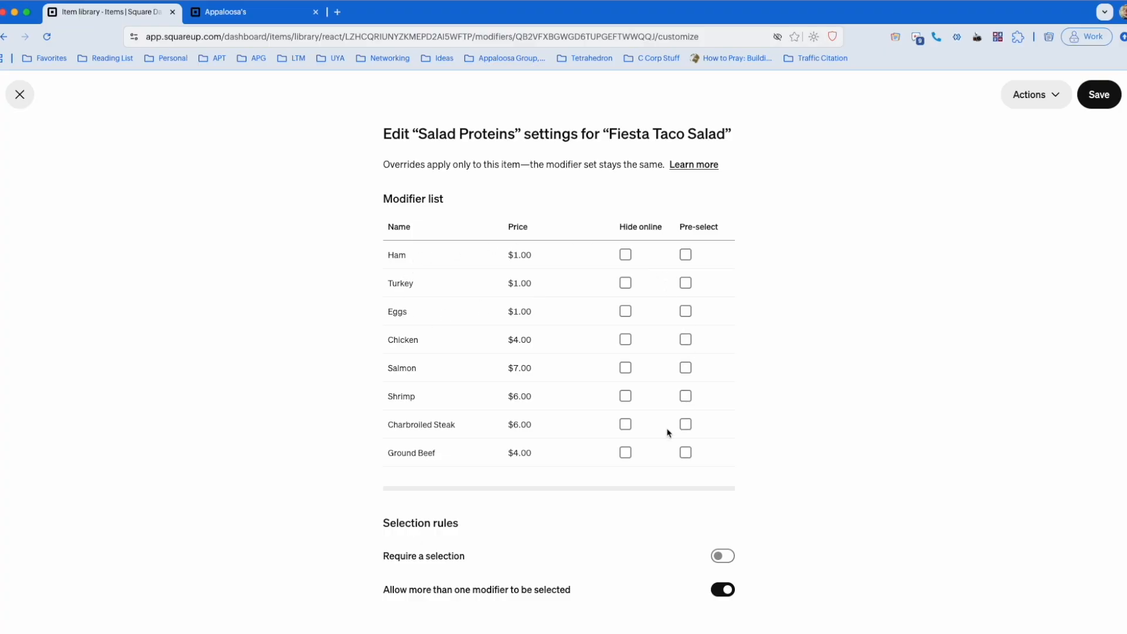
{"action": "scroll", "coordinate": [764, 329], "scroll_direction": "down", "scroll_amount": 3}
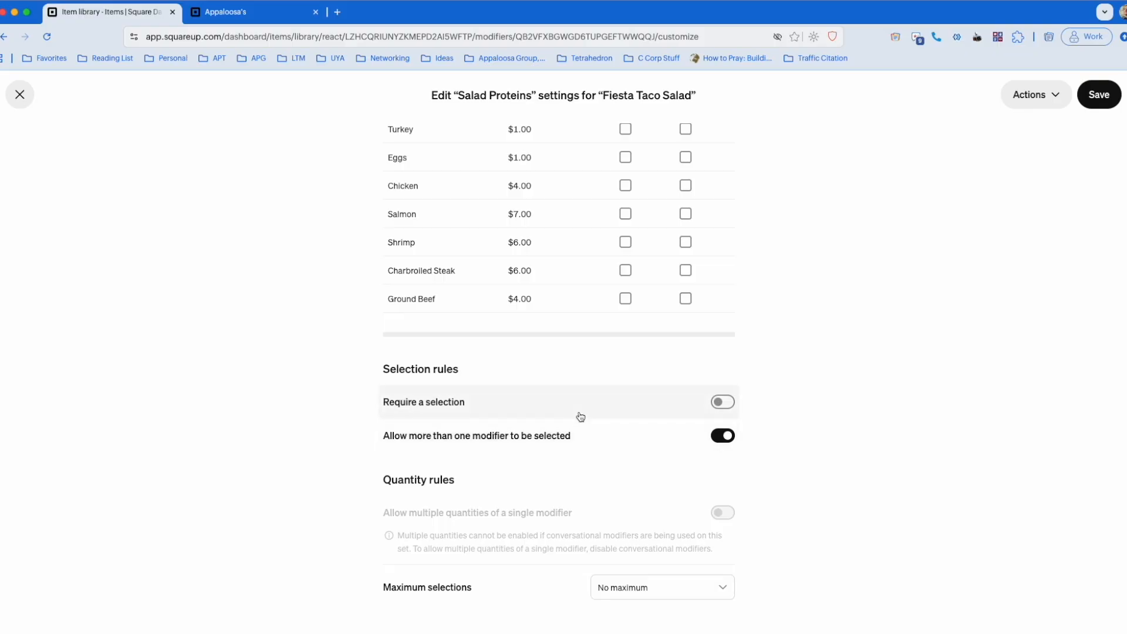
{"action": "scroll", "coordinate": [787, 394], "scroll_direction": "down", "scroll_amount": 4}
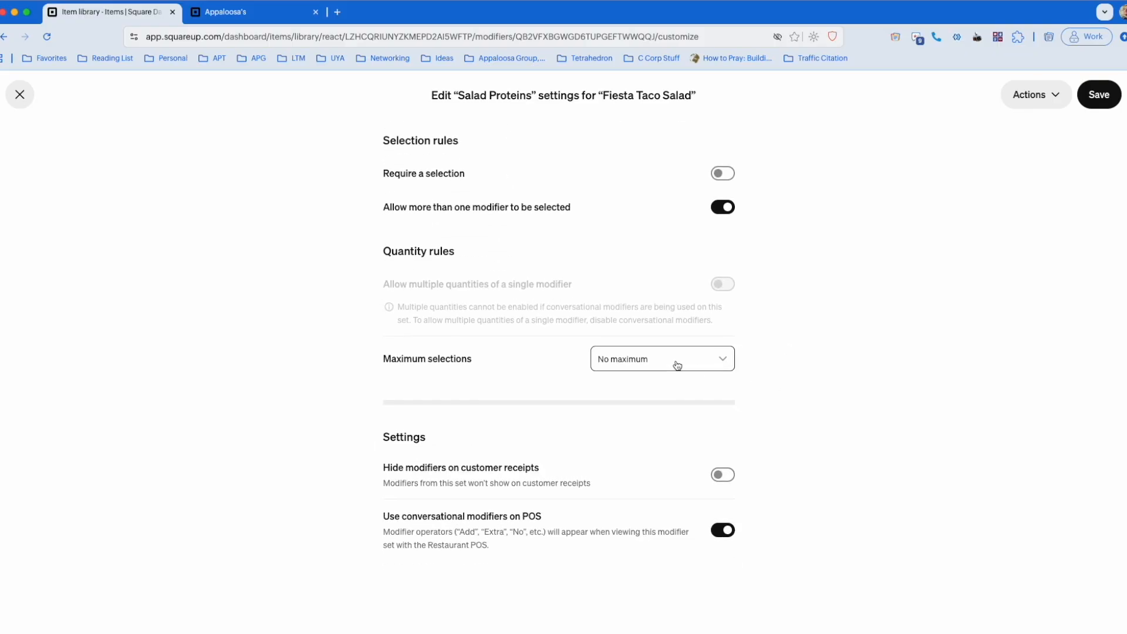
{"action": "scroll", "coordinate": [597, 353], "scroll_direction": "up", "scroll_amount": 4}
{"action": "left_click", "coordinate": [552, 376]}
{"action": "left_click", "coordinate": [552, 376]}
Switch to the ordering page and view the Condiments choices for Fiesta Taco Salad, keeping Sour Cream selected
{"action": "left_click", "coordinate": [246, 12]}
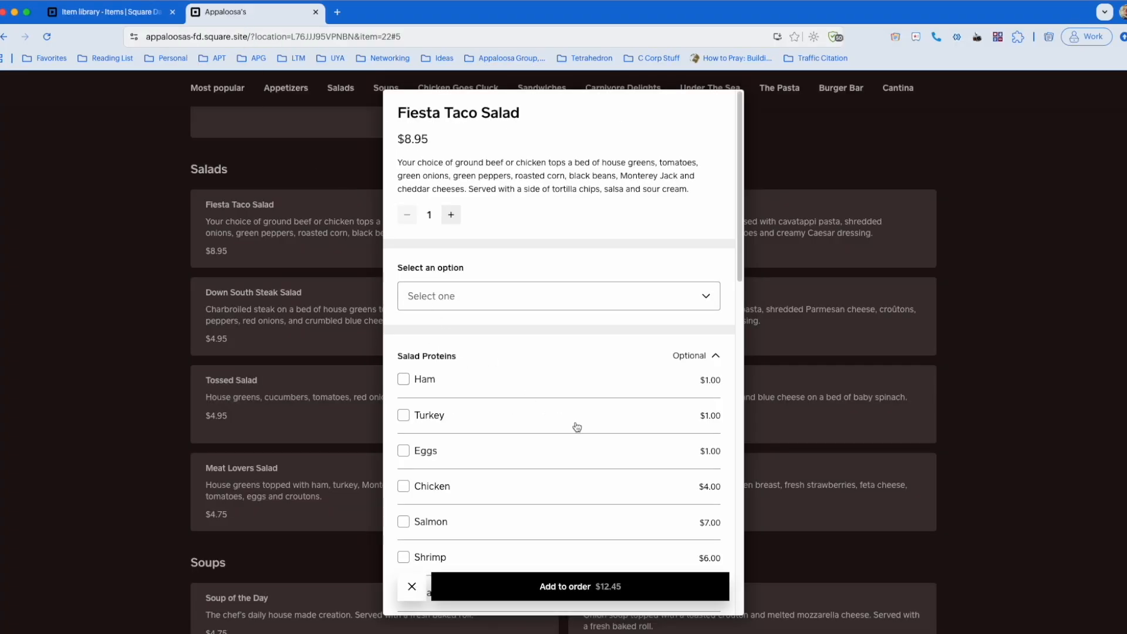
{"action": "scroll", "coordinate": [570, 424], "scroll_direction": "down", "scroll_amount": 6}
{"action": "left_click", "coordinate": [561, 322]}
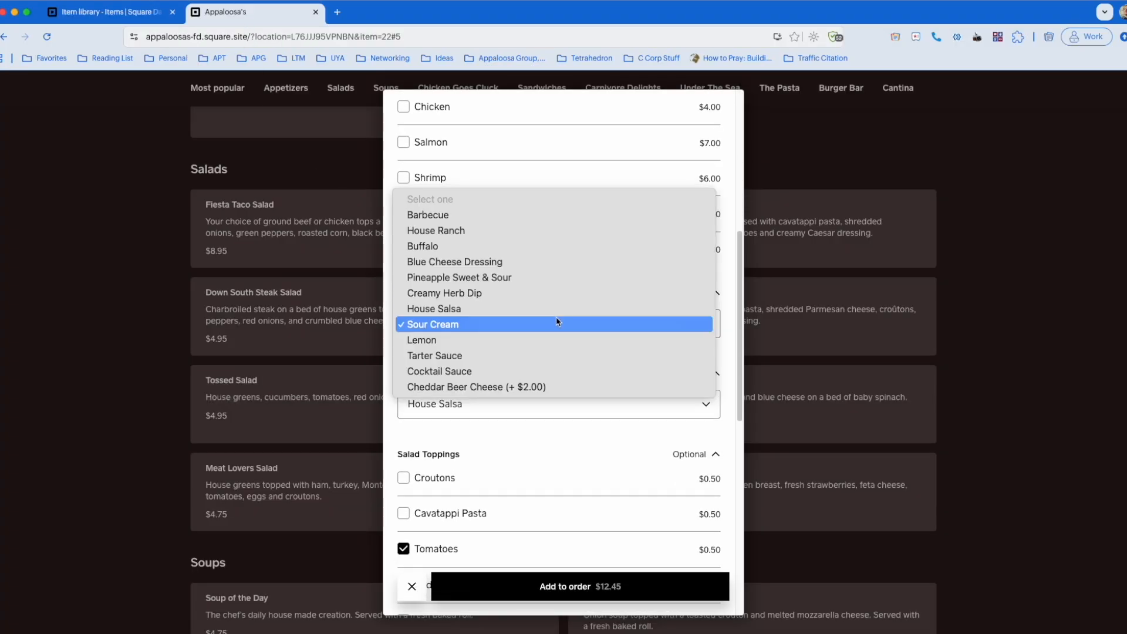
{"action": "left_click", "coordinate": [564, 323]}
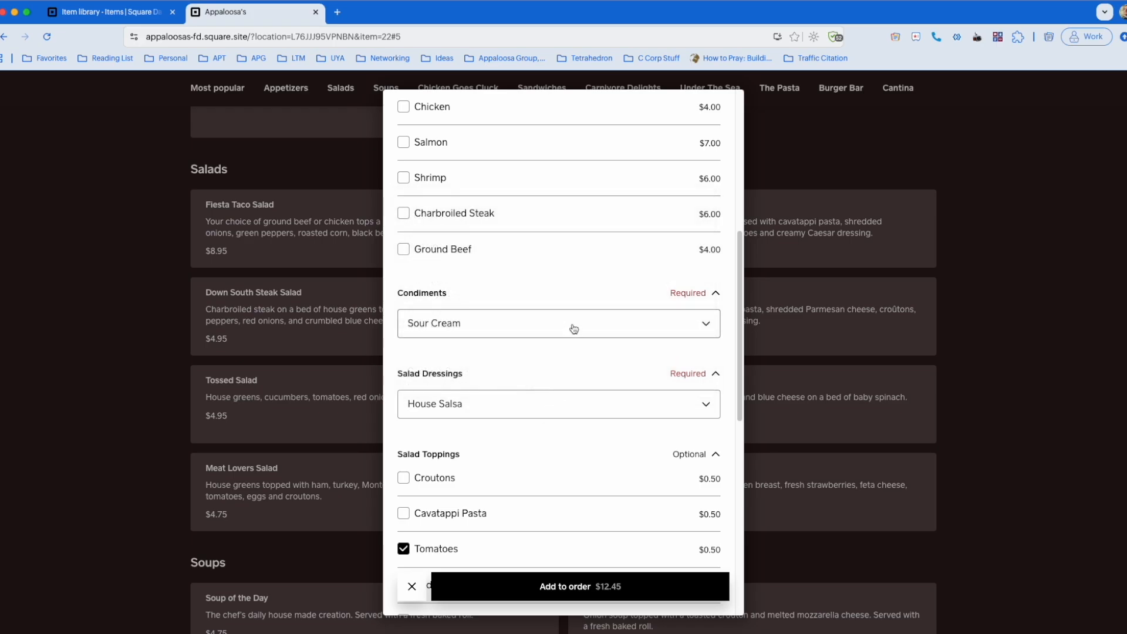
Return to the dashboard, view the maximum selections options for Salad Proteins without changing them, and close its override settings
{"action": "left_click", "coordinate": [118, 20]}
{"action": "scroll", "coordinate": [480, 418], "scroll_direction": "down", "scroll_amount": 1}
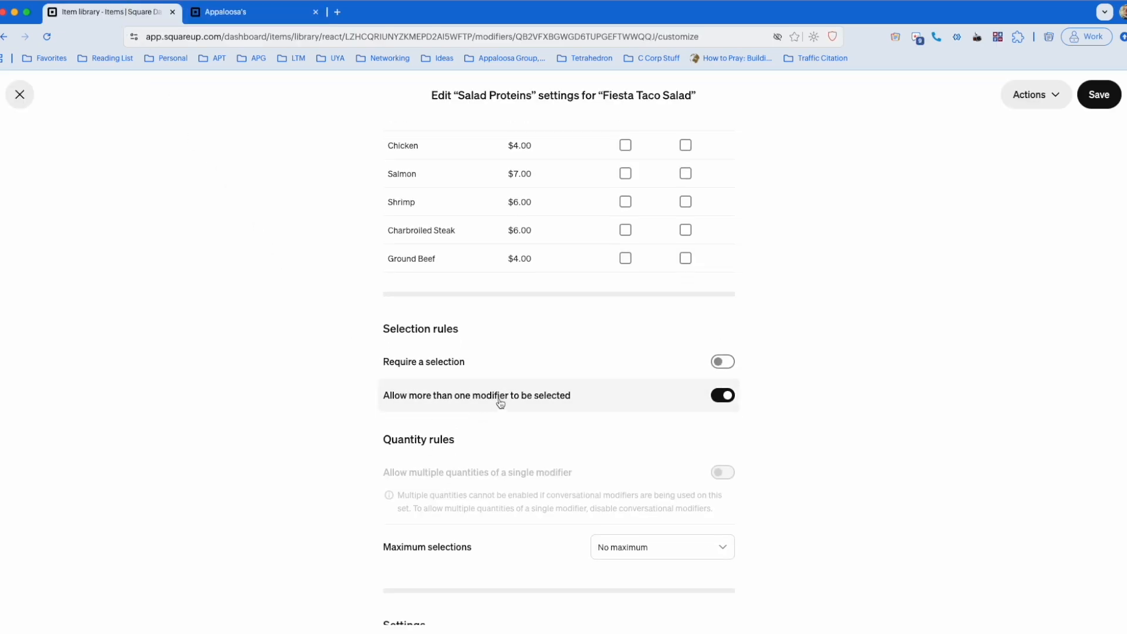
{"action": "scroll", "coordinate": [514, 398], "scroll_direction": "down", "scroll_amount": 3}
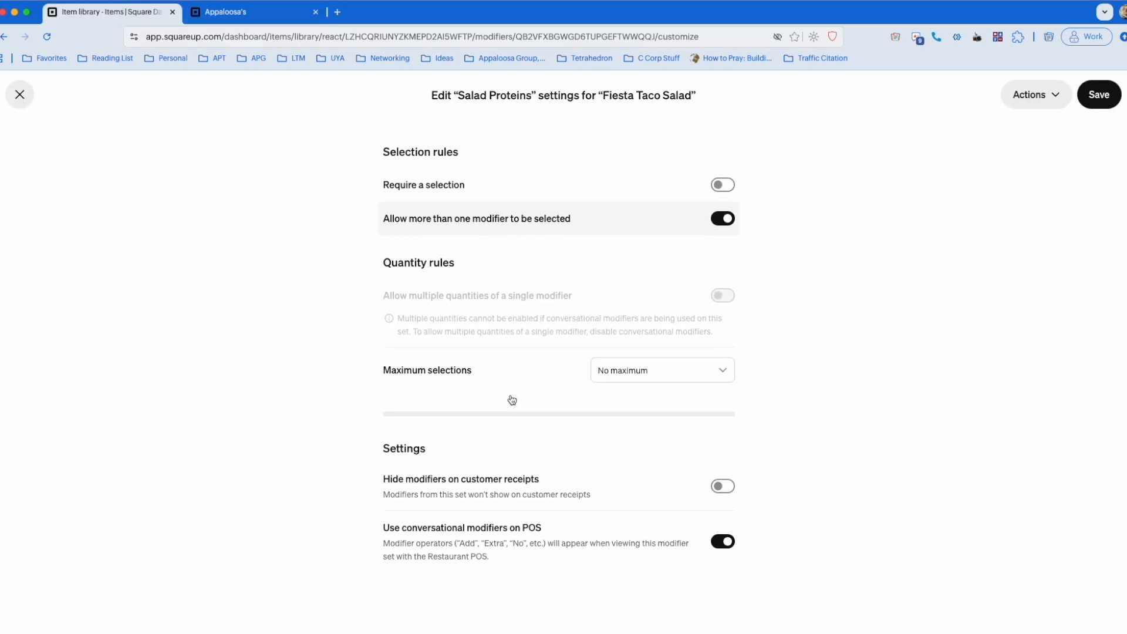
{"action": "left_click", "coordinate": [631, 374]}
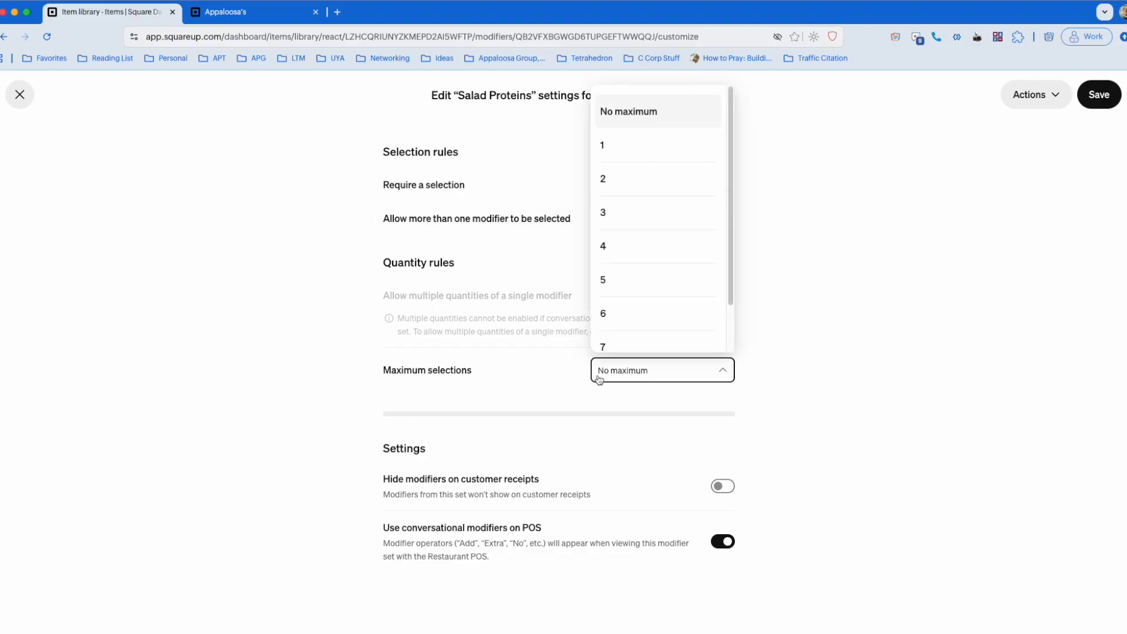
{"action": "left_click", "coordinate": [545, 386]}
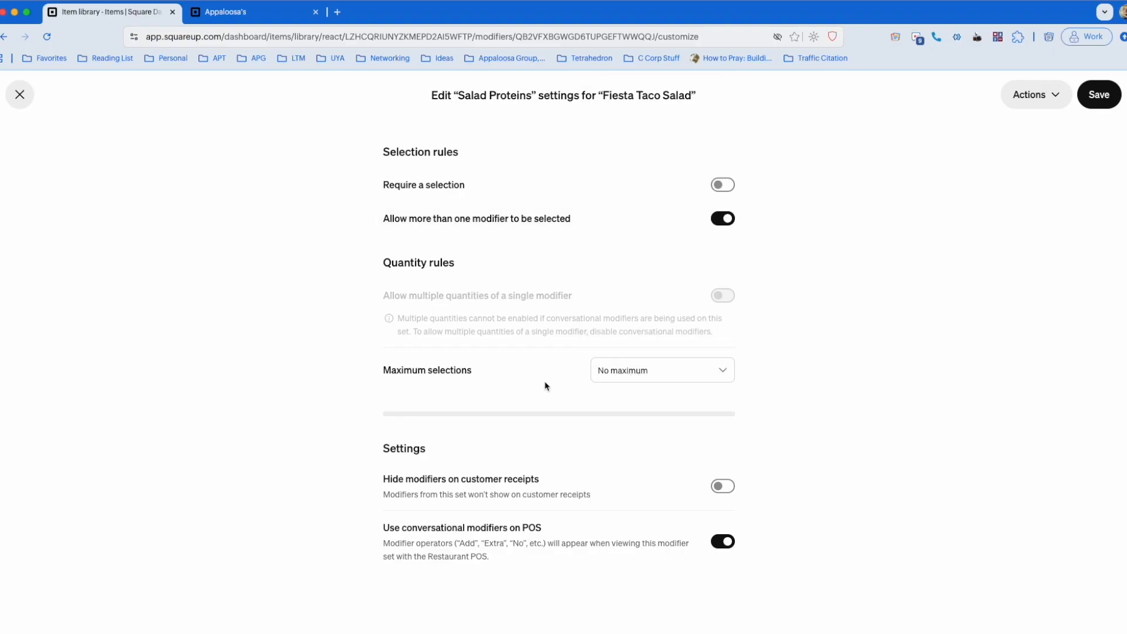
{"action": "left_click", "coordinate": [21, 104]}
{"action": "left_click", "coordinate": [517, 397]}
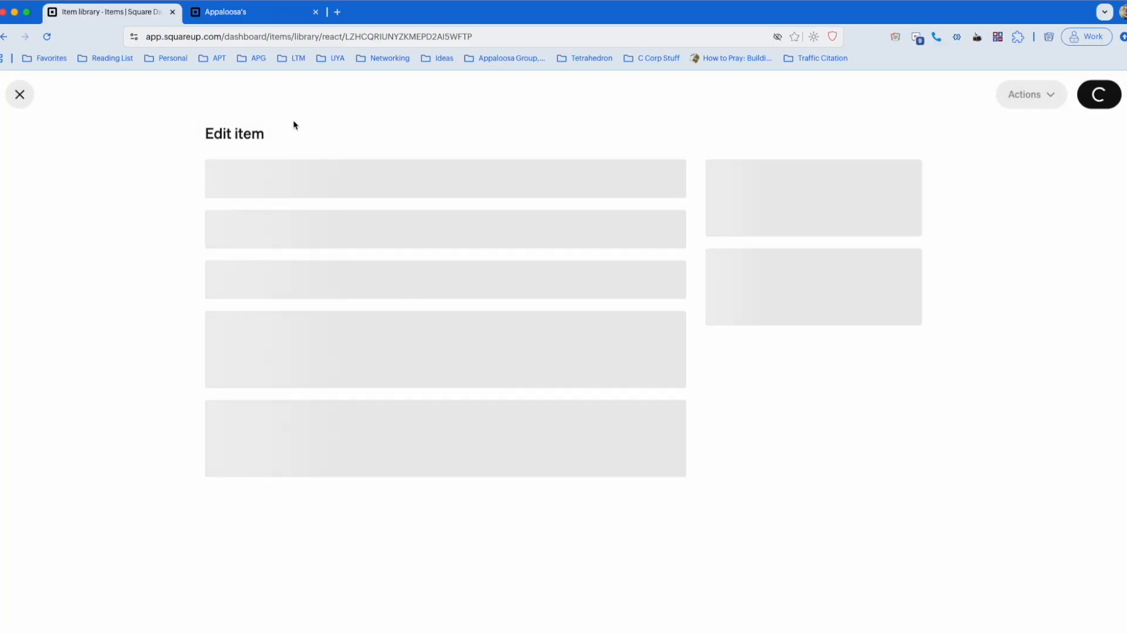
Check Condiments on the ordering page, and examine its pre-selected modifier and selection rules in Fiesta Taco Salad's override settings in the dashboard
{"action": "left_click", "coordinate": [248, 21]}
{"action": "scroll", "coordinate": [435, 362], "scroll_direction": "down", "scroll_amount": 1}
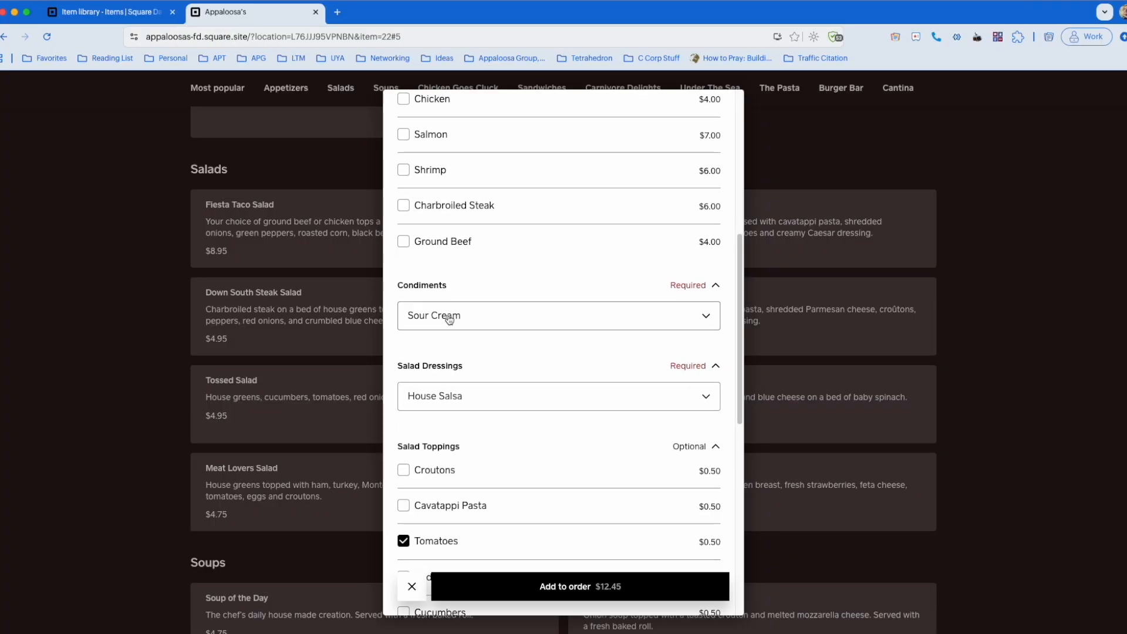
{"action": "left_click", "coordinate": [141, 13]}
{"action": "scroll", "coordinate": [327, 433], "scroll_direction": "down", "scroll_amount": 13}
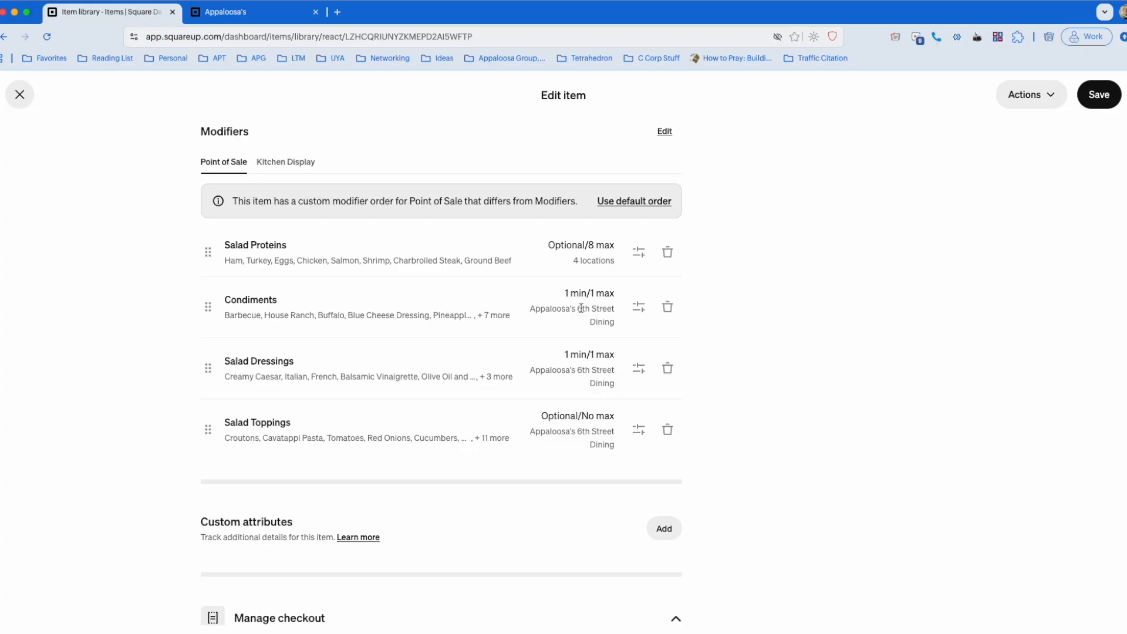
{"action": "left_click", "coordinate": [640, 308]}
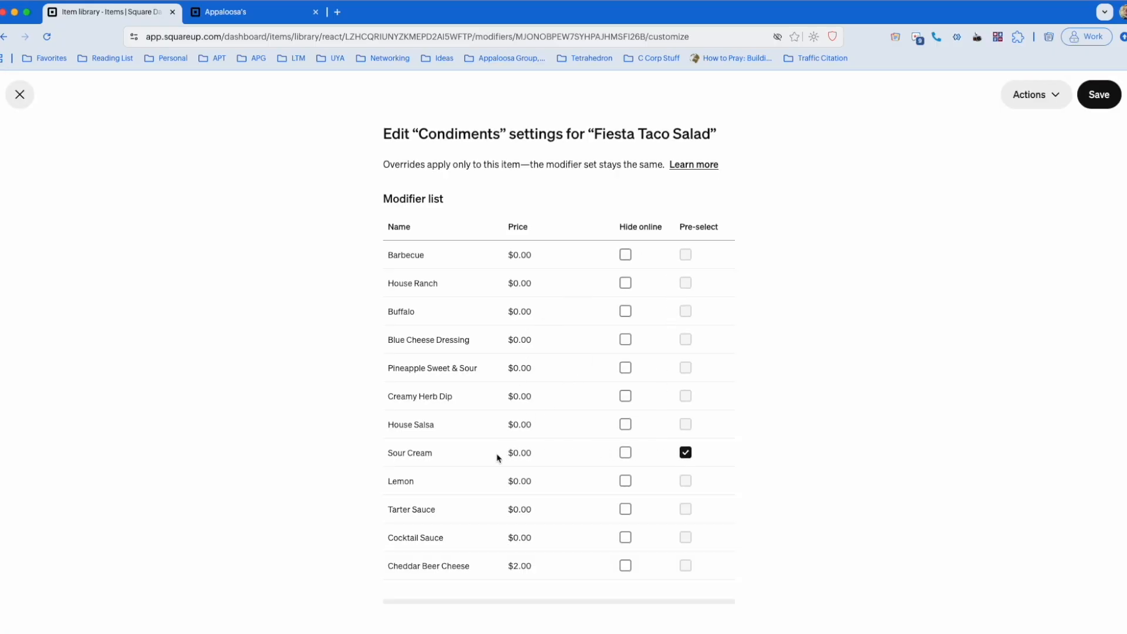
{"action": "scroll", "coordinate": [594, 283], "scroll_direction": "down", "scroll_amount": 5}
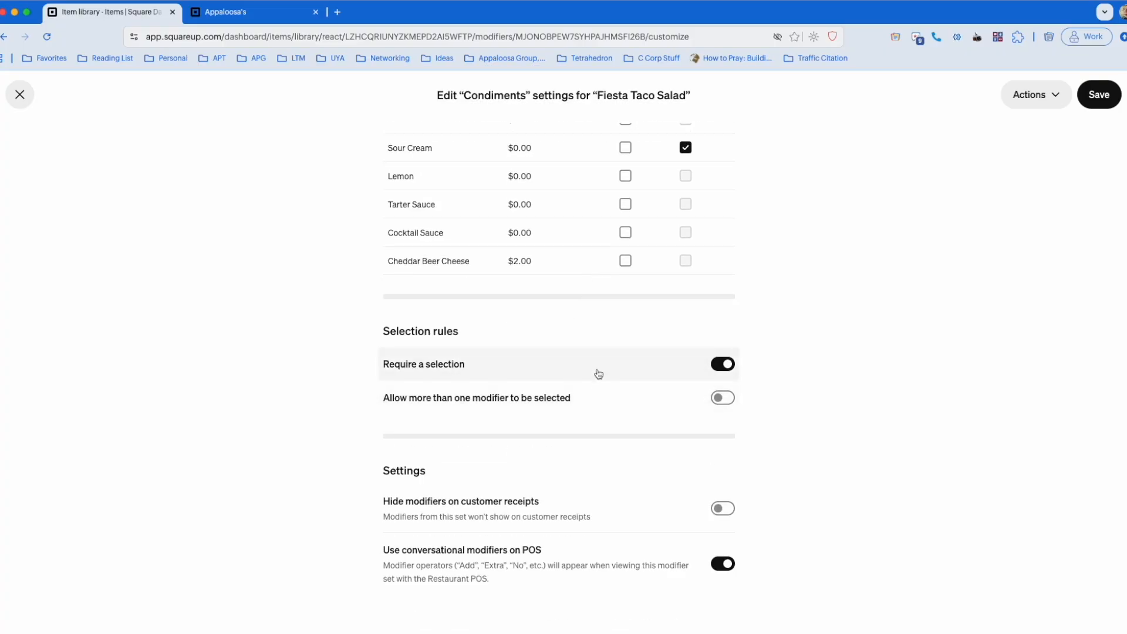
{"action": "scroll", "coordinate": [599, 405], "scroll_direction": "down", "scroll_amount": 1}
{"action": "scroll", "coordinate": [599, 405], "scroll_direction": "up", "scroll_amount": 6}
Switch to the ordering page and review Fiesta Taco Salad's Salad Dressings and Salad Toppings selections
{"action": "left_click", "coordinate": [226, 12]}
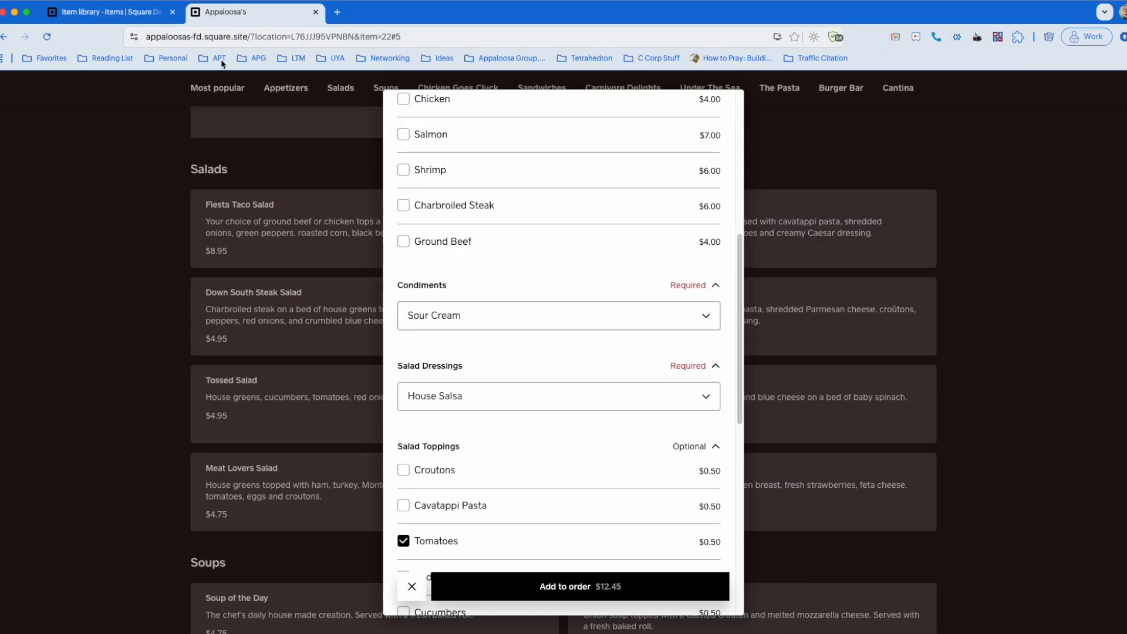
{"action": "scroll", "coordinate": [559, 332], "scroll_direction": "down", "scroll_amount": 1}
{"action": "scroll", "coordinate": [559, 333], "scroll_direction": "down", "scroll_amount": 10}
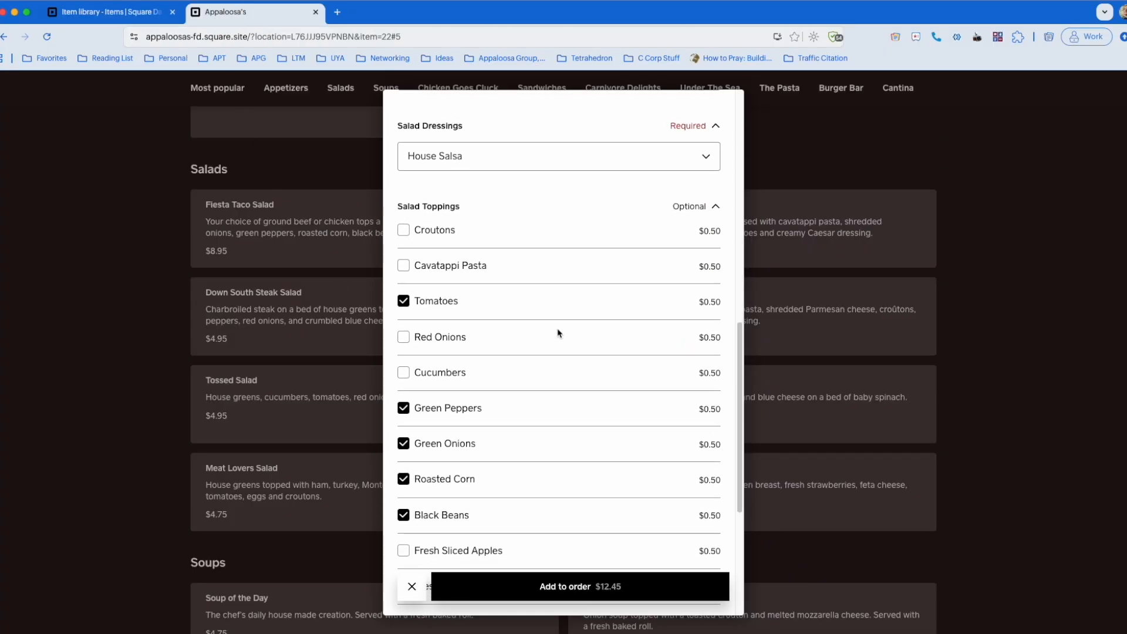
{"action": "scroll", "coordinate": [559, 333], "scroll_direction": "up", "scroll_amount": 20}
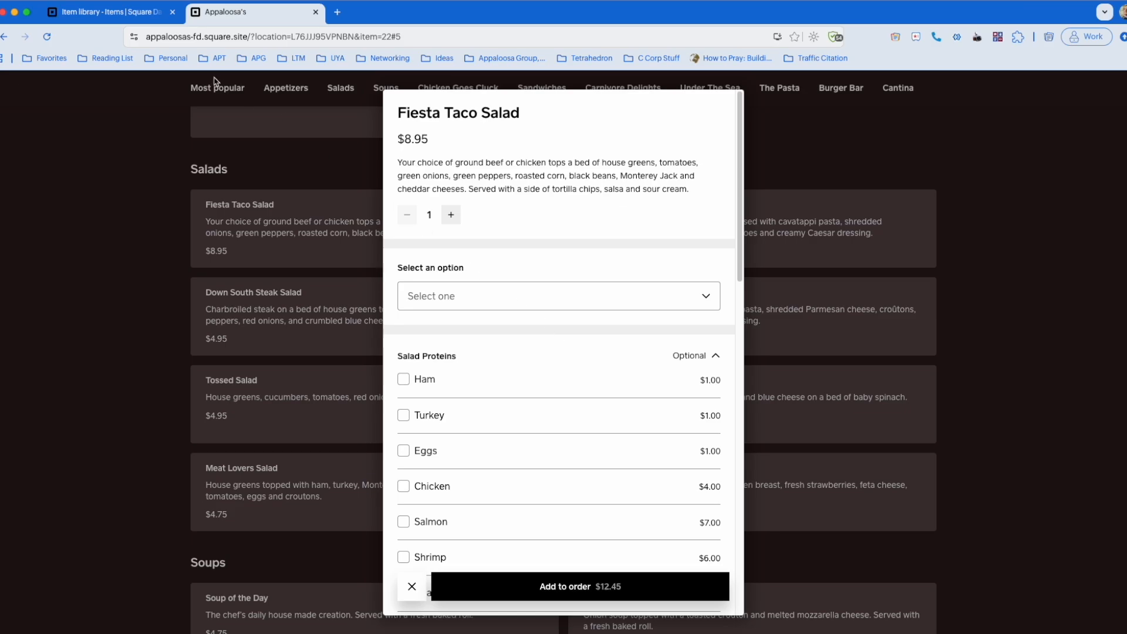
Return to the dashboard, look over Fiesta Taco Salad's modifier sets, close the item, and open the list of modifier sets
{"action": "key", "text": "ctrl+shift+Tab"}
{"action": "scroll", "coordinate": [310, 323], "scroll_direction": "down", "scroll_amount": 5}
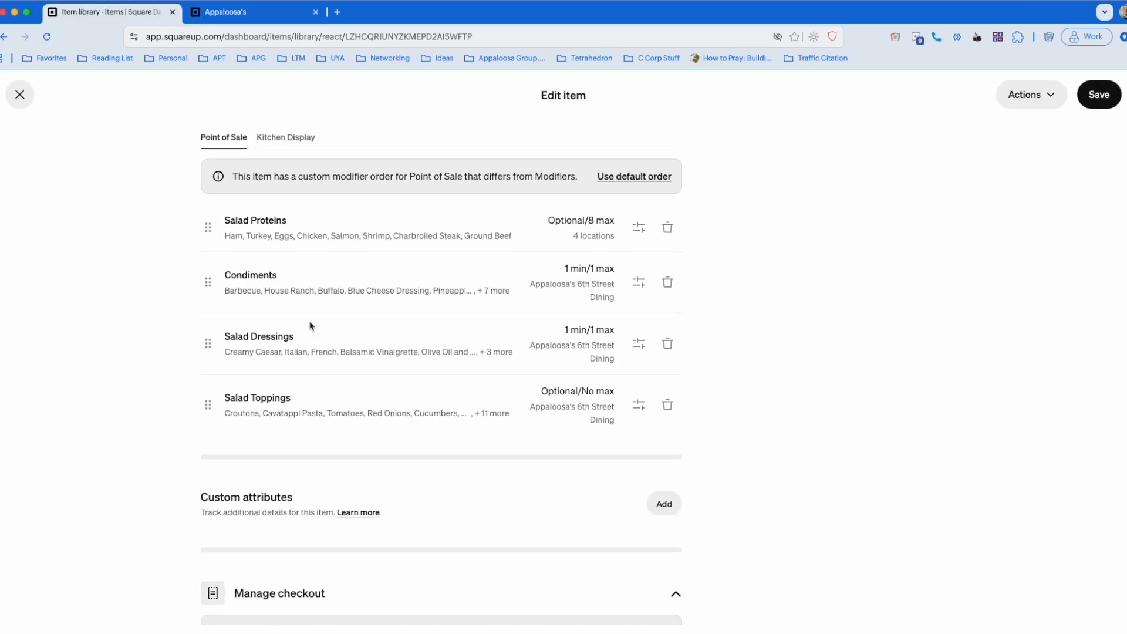
{"action": "scroll", "coordinate": [311, 326], "scroll_direction": "up", "scroll_amount": 1}
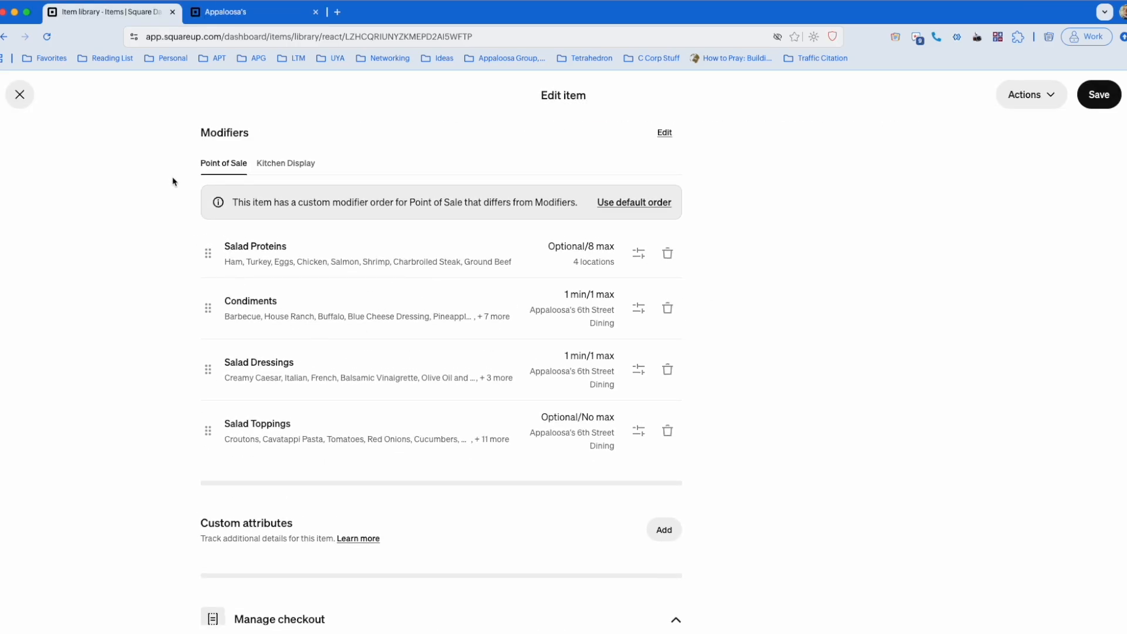
{"action": "scroll", "coordinate": [147, 273], "scroll_direction": "up", "scroll_amount": 10}
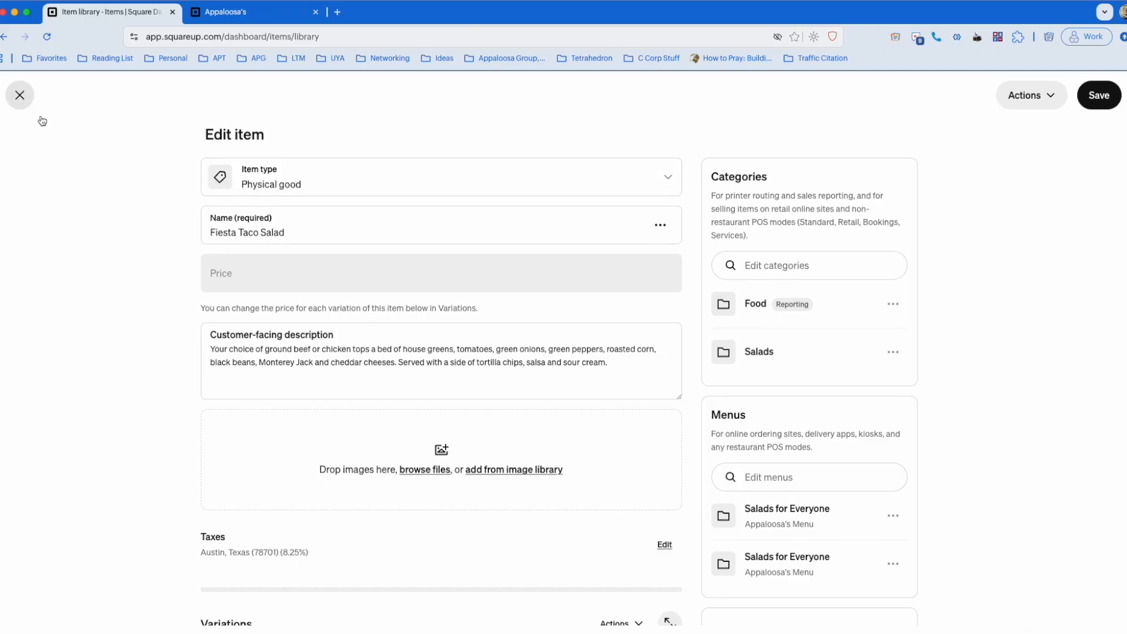
{"action": "left_click", "coordinate": [42, 121]}
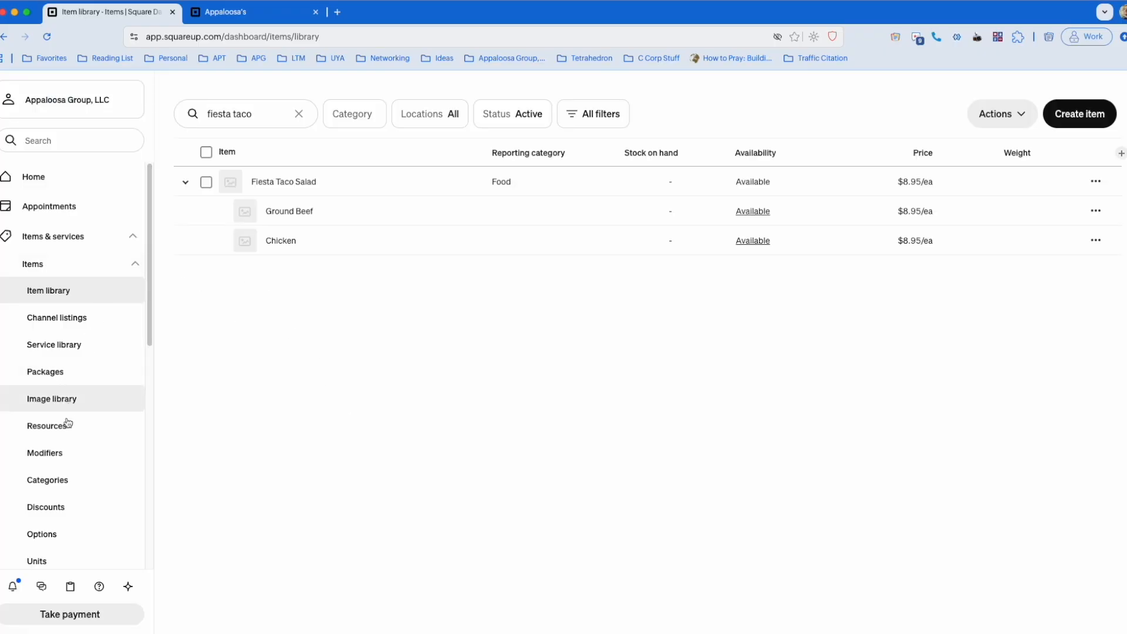
{"action": "left_click", "coordinate": [68, 452]}
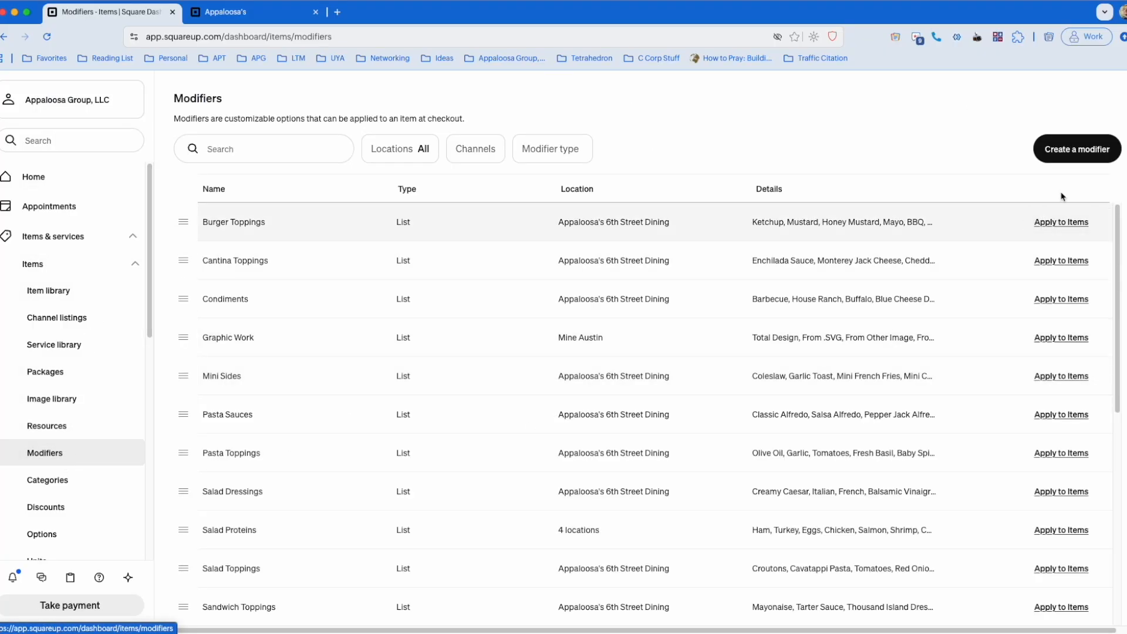
Create a new list modifier set and name it Special Instructions
{"action": "left_click", "coordinate": [1077, 149]}
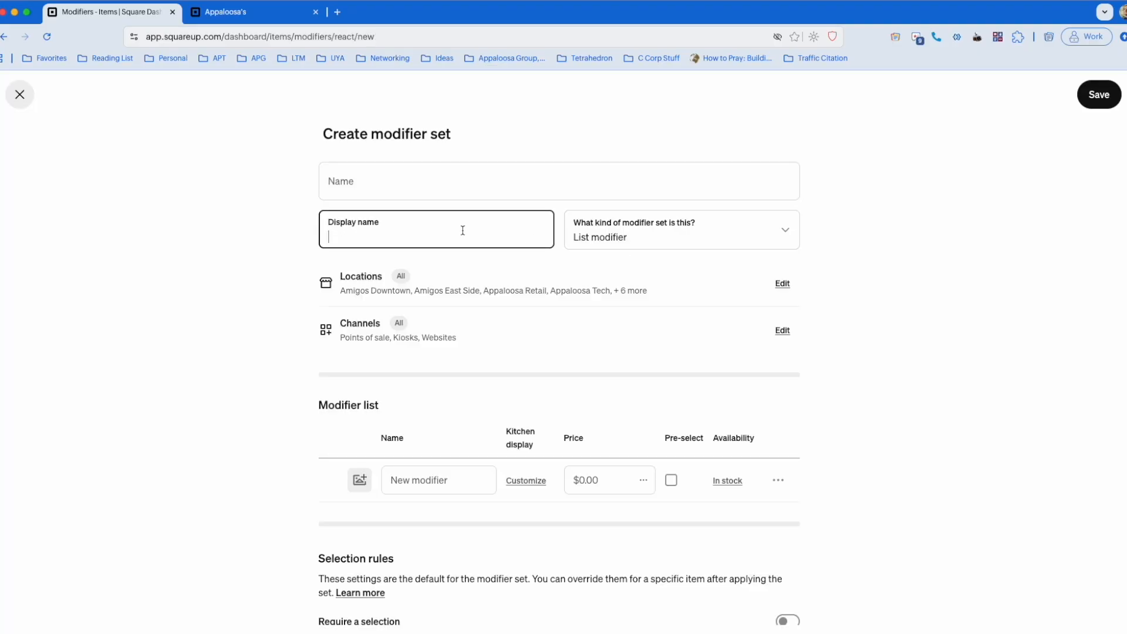
{"action": "left_click", "coordinate": [358, 183]}
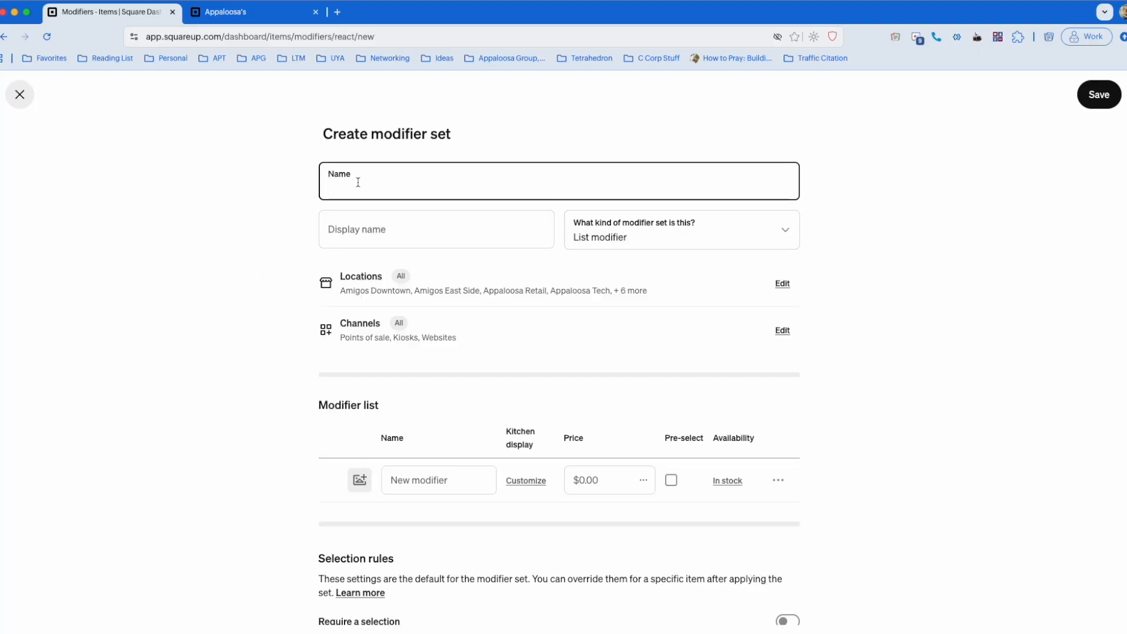
{"action": "type", "text": "Special Instructions"}
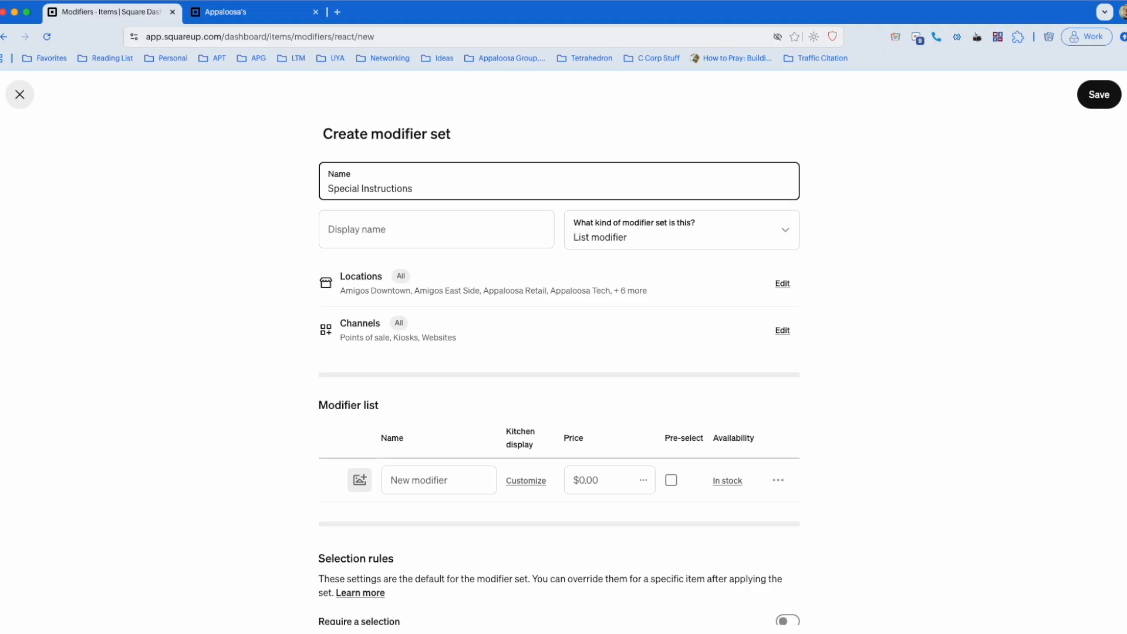
{"action": "left_click", "coordinate": [220, 279]}
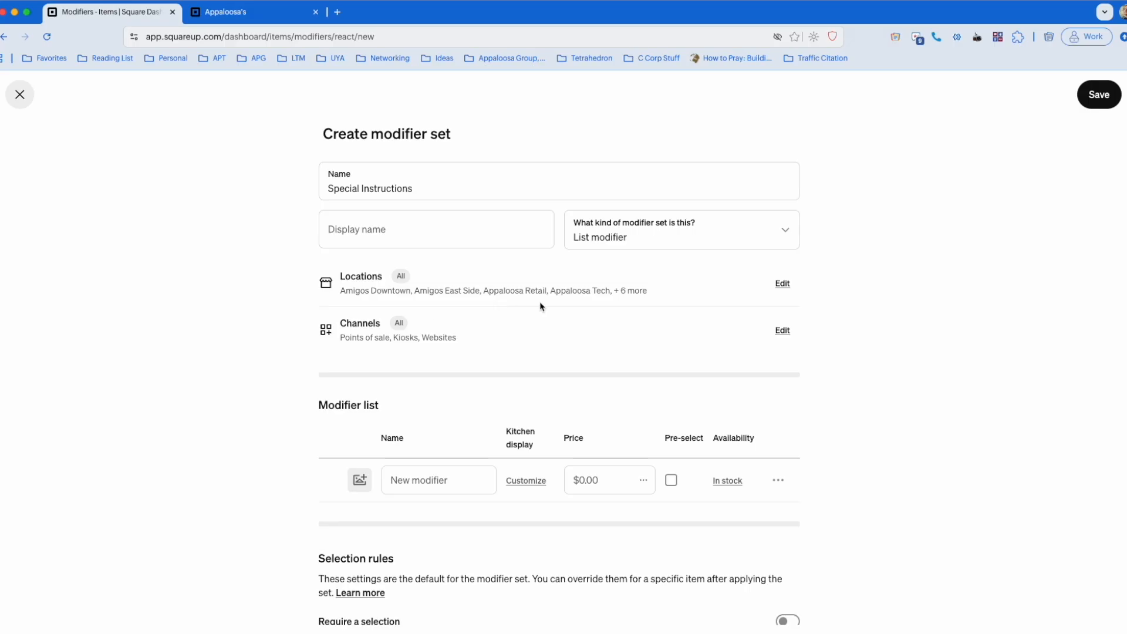
Review the locations and channels available to the new modifier set, leaving all of them selected
{"action": "left_click", "coordinate": [782, 284]}
{"action": "scroll", "coordinate": [699, 411], "scroll_direction": "down", "scroll_amount": 4}
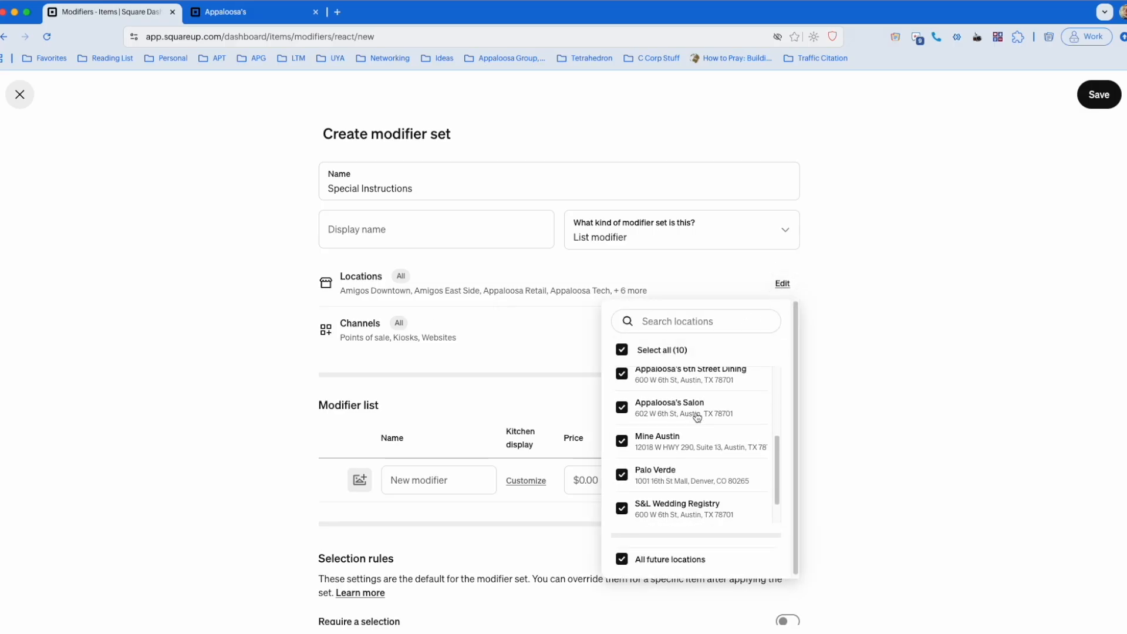
{"action": "scroll", "coordinate": [698, 415], "scroll_direction": "up", "scroll_amount": 4}
{"action": "left_click", "coordinate": [122, 281]}
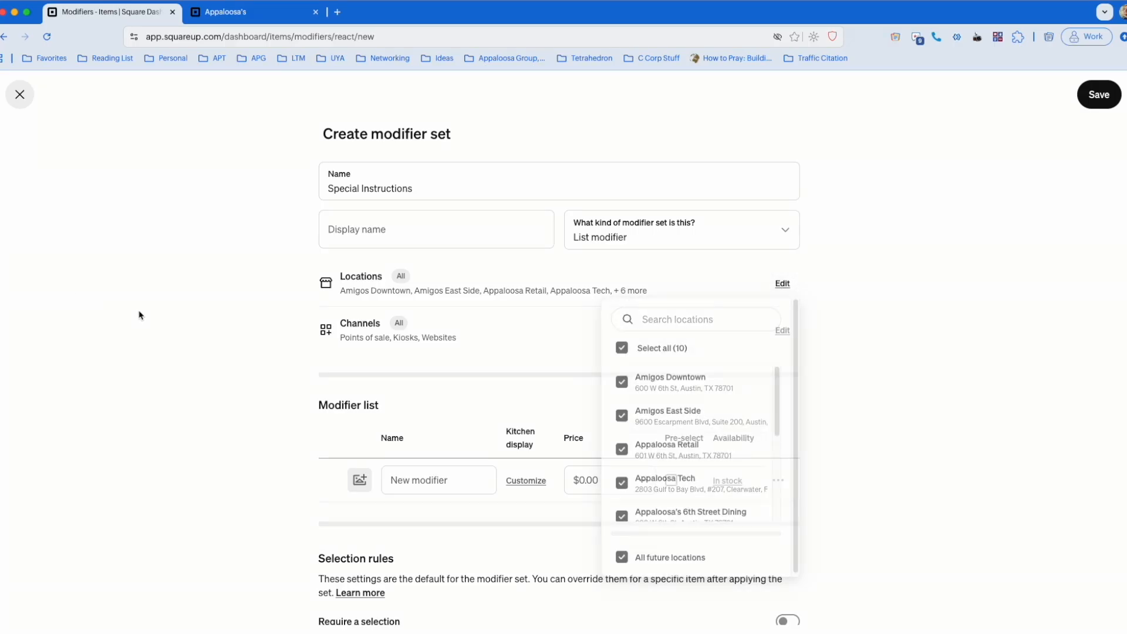
{"action": "left_click", "coordinate": [783, 331]}
{"action": "scroll", "coordinate": [719, 469], "scroll_direction": "down", "scroll_amount": 5}
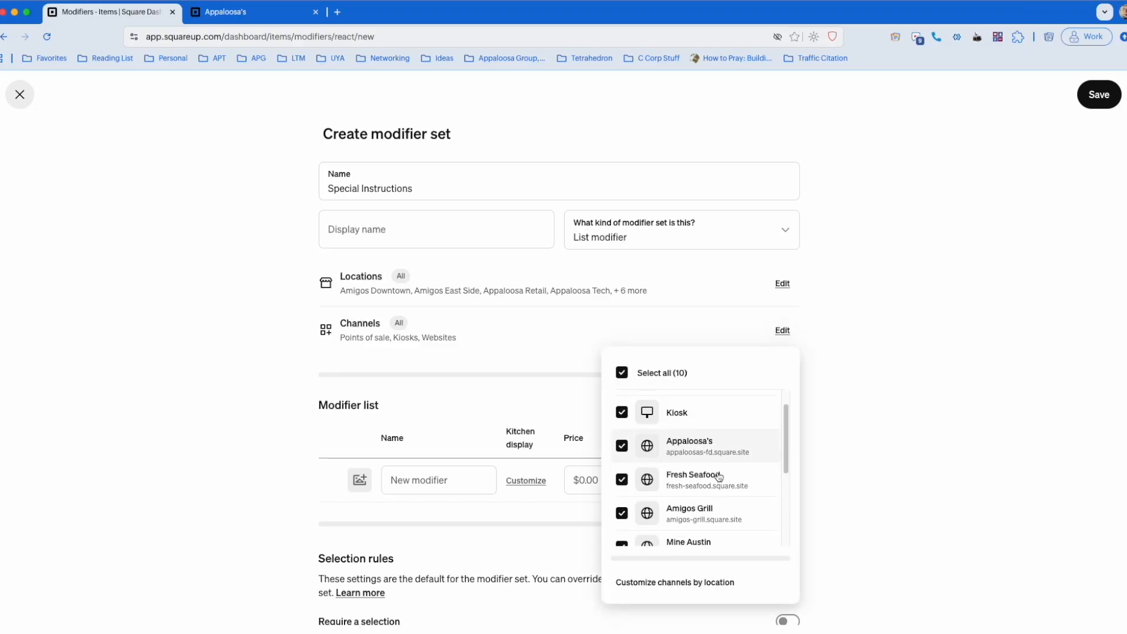
{"action": "scroll", "coordinate": [721, 456], "scroll_direction": "up", "scroll_amount": 5}
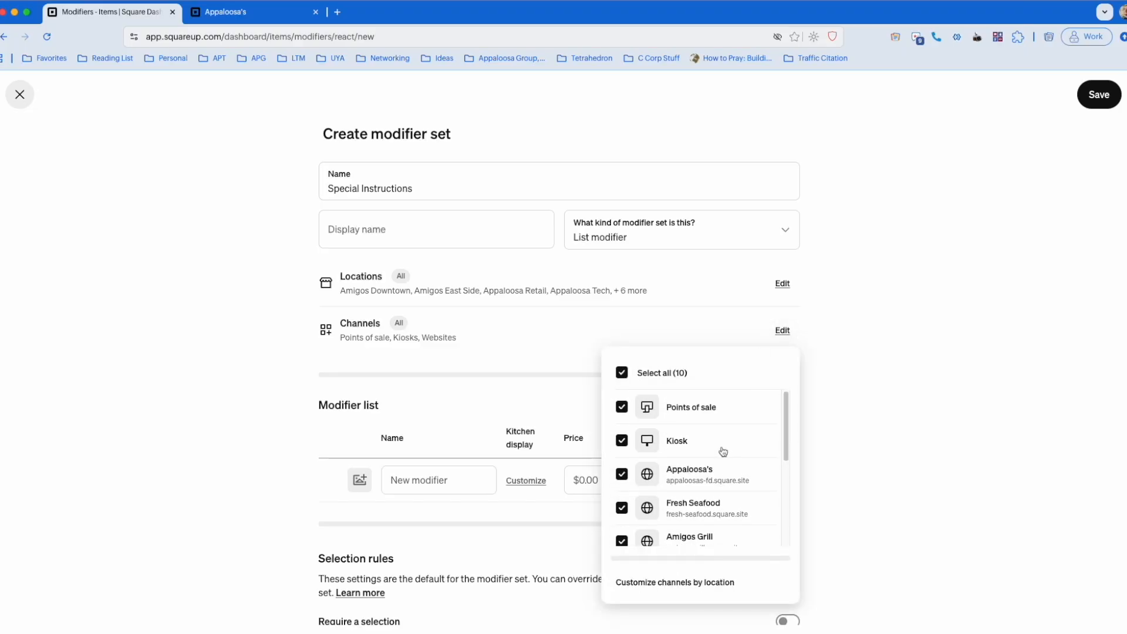
{"action": "left_click", "coordinate": [204, 363]}
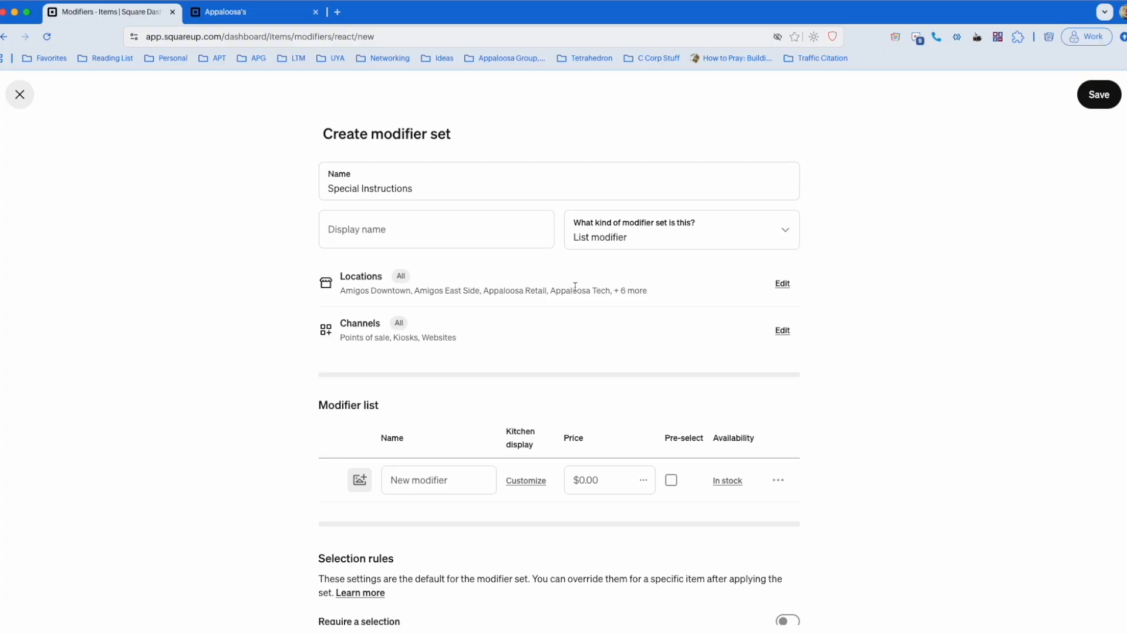
Look through the modifier set's location list again and close it without changes
{"action": "left_click", "coordinate": [782, 284]}
{"action": "scroll", "coordinate": [702, 422], "scroll_direction": "down", "scroll_amount": 5}
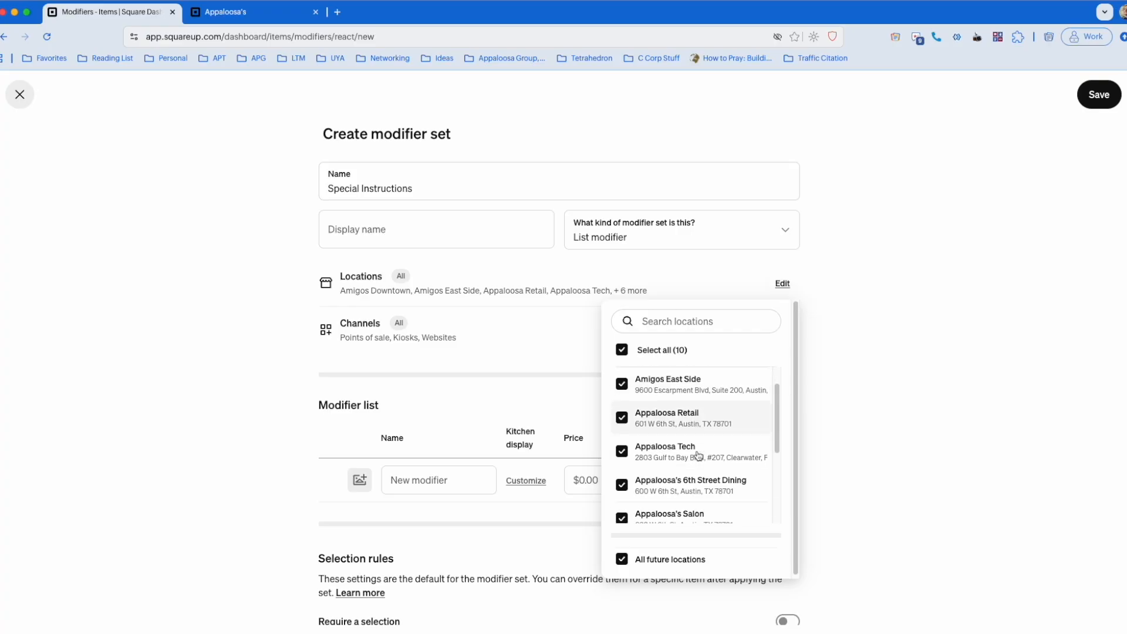
{"action": "scroll", "coordinate": [699, 421], "scroll_direction": "up", "scroll_amount": 5}
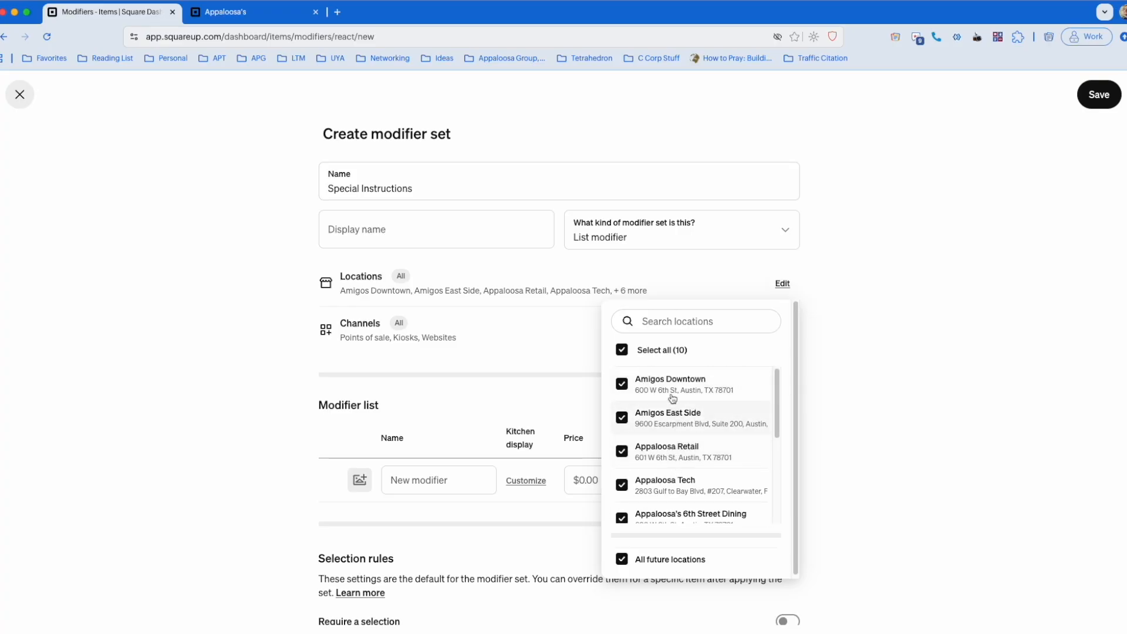
{"action": "scroll", "coordinate": [679, 445], "scroll_direction": "down", "scroll_amount": 1}
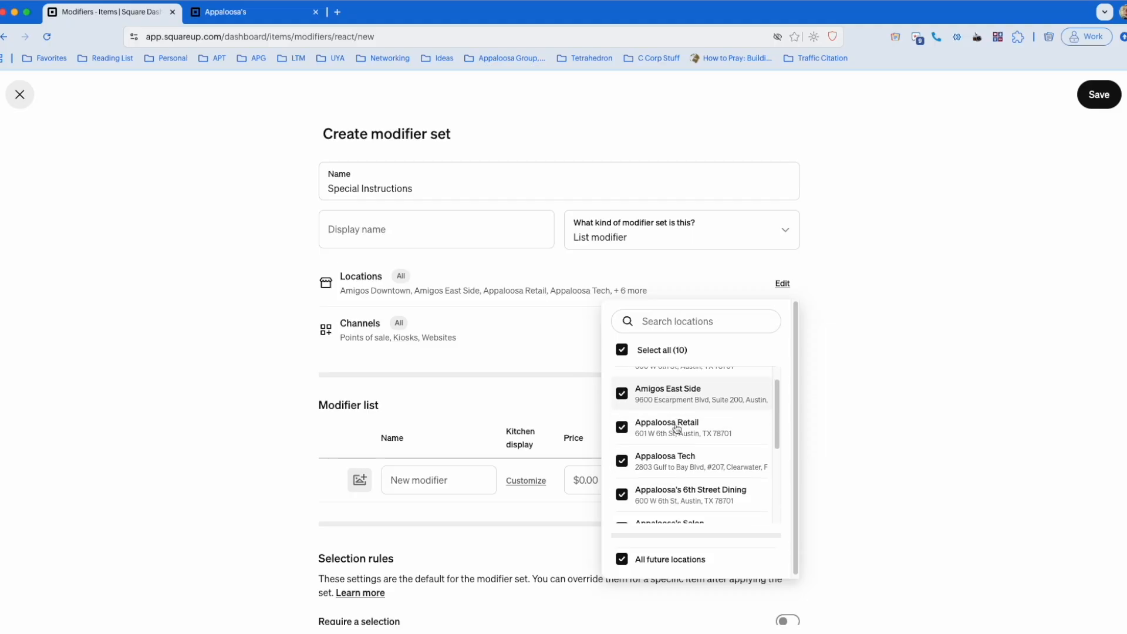
{"action": "left_click", "coordinate": [256, 433]}
Add the modifiers Lettuce, Onion, Tomato and Cheddar Cheese to the Special Instructions modifier list
{"action": "scroll", "coordinate": [257, 432], "scroll_direction": "down", "scroll_amount": 3}
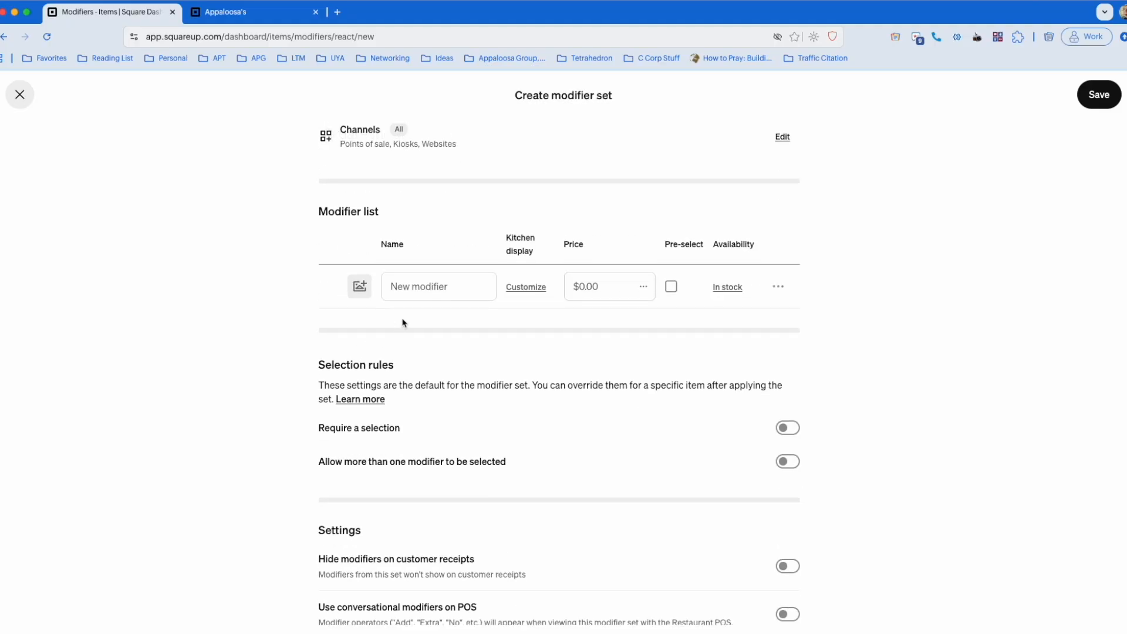
{"action": "left_click", "coordinate": [432, 295]}
{"action": "type", "text": "Lettuce"}
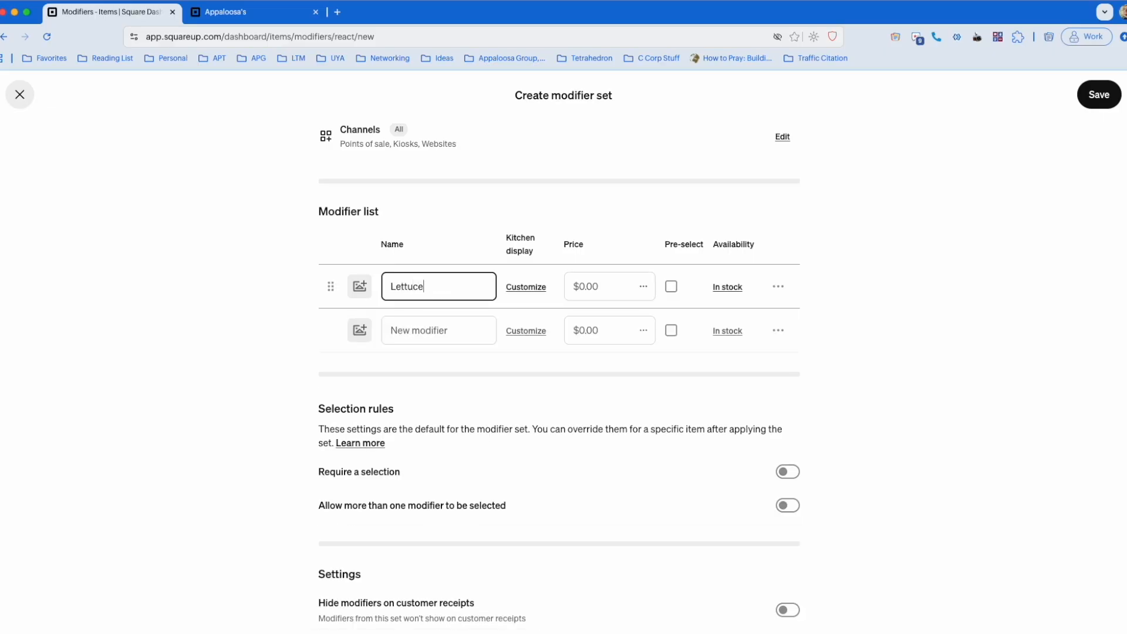
{"action": "left_click", "coordinate": [420, 331]}
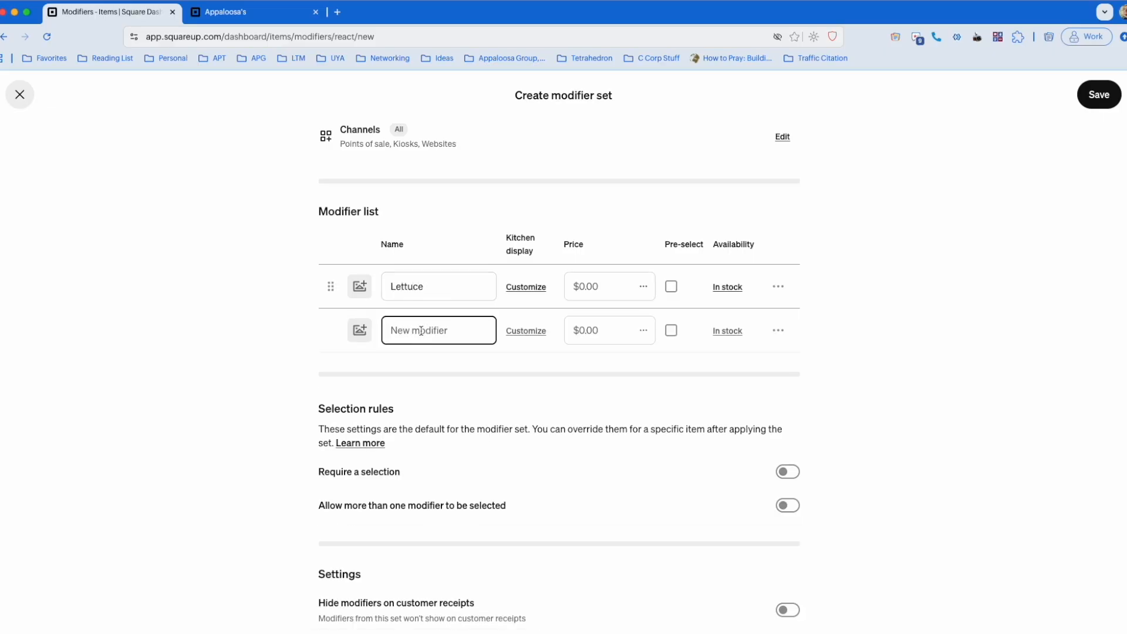
{"action": "type", "text": "Onion"}
{"action": "left_click", "coordinate": [411, 376]}
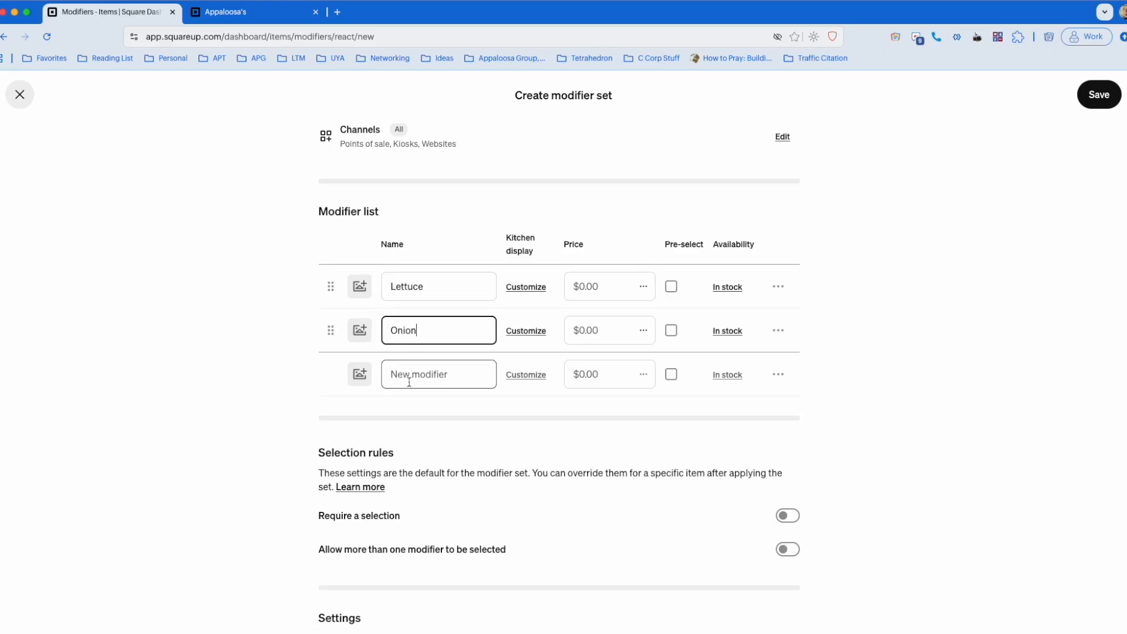
{"action": "type", "text": "Tomato"}
{"action": "left_click", "coordinate": [412, 419]}
{"action": "type", "text": "Cheddar Cheese"}
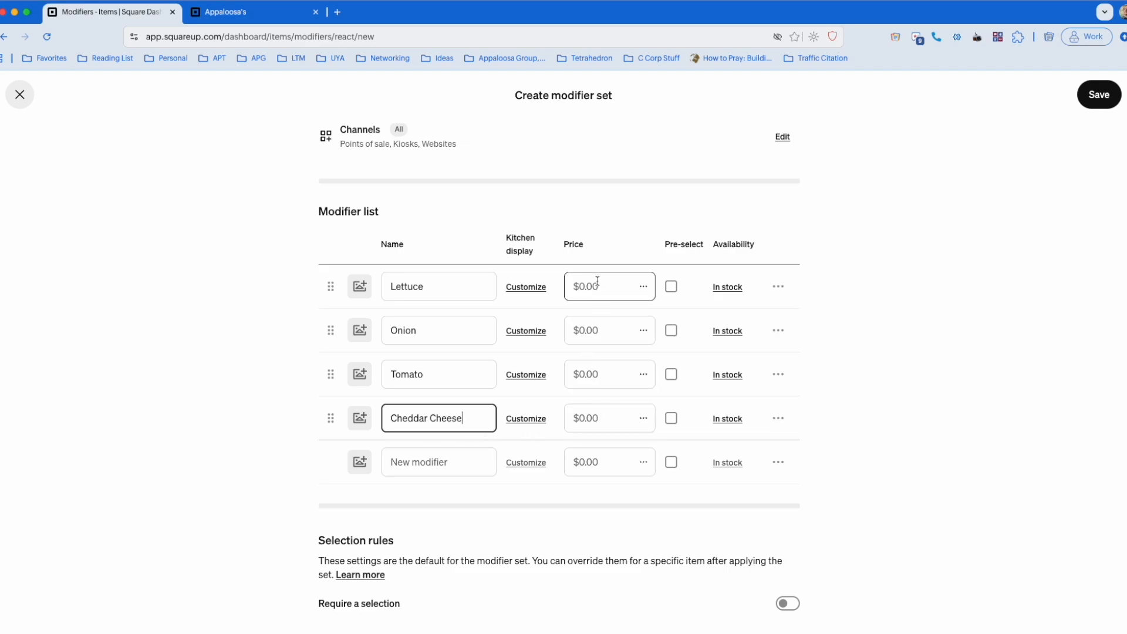
Set the price of the Cheddar Cheese modifier to $1.00
{"action": "left_click", "coordinate": [595, 417]}
{"action": "type", "text": "1"}
{"action": "left_click", "coordinate": [139, 364]}
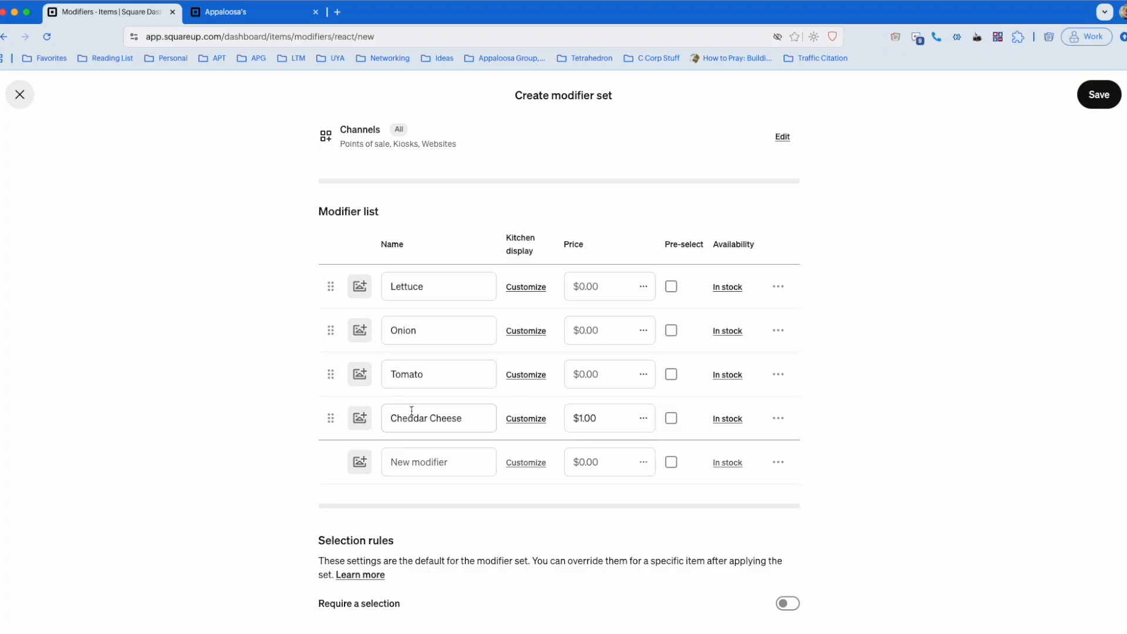
Set the KDS color of the Cheddar Cheese modifier to golden brown in its kitchen display settings
{"action": "left_click", "coordinate": [529, 421]}
{"action": "scroll", "coordinate": [481, 365], "scroll_direction": "down", "scroll_amount": 3}
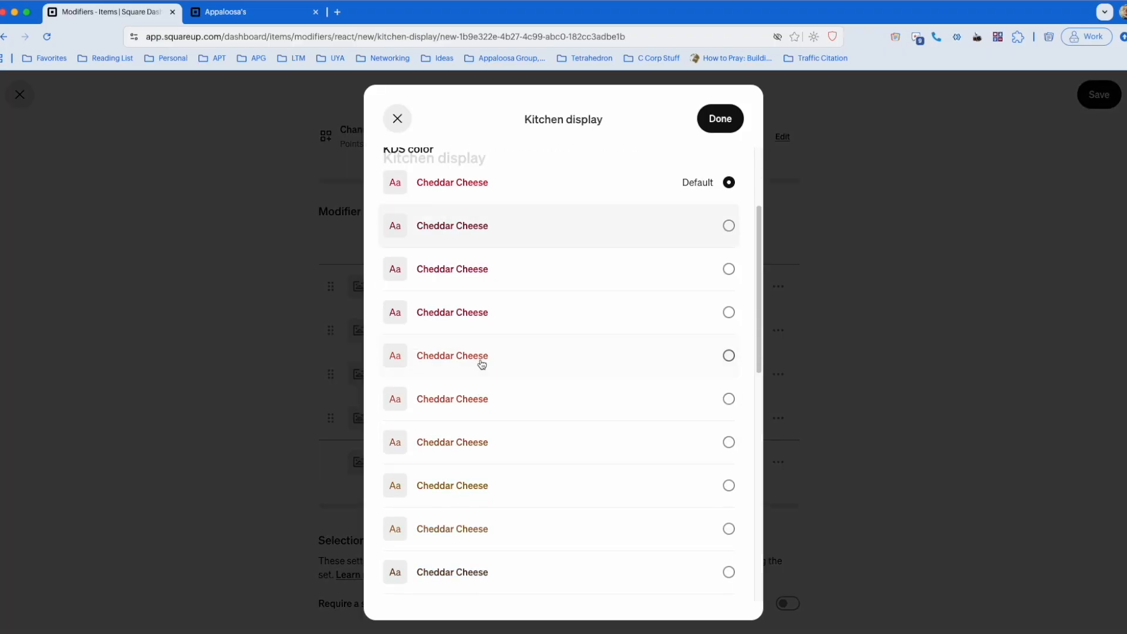
{"action": "scroll", "coordinate": [482, 365], "scroll_direction": "down", "scroll_amount": 1}
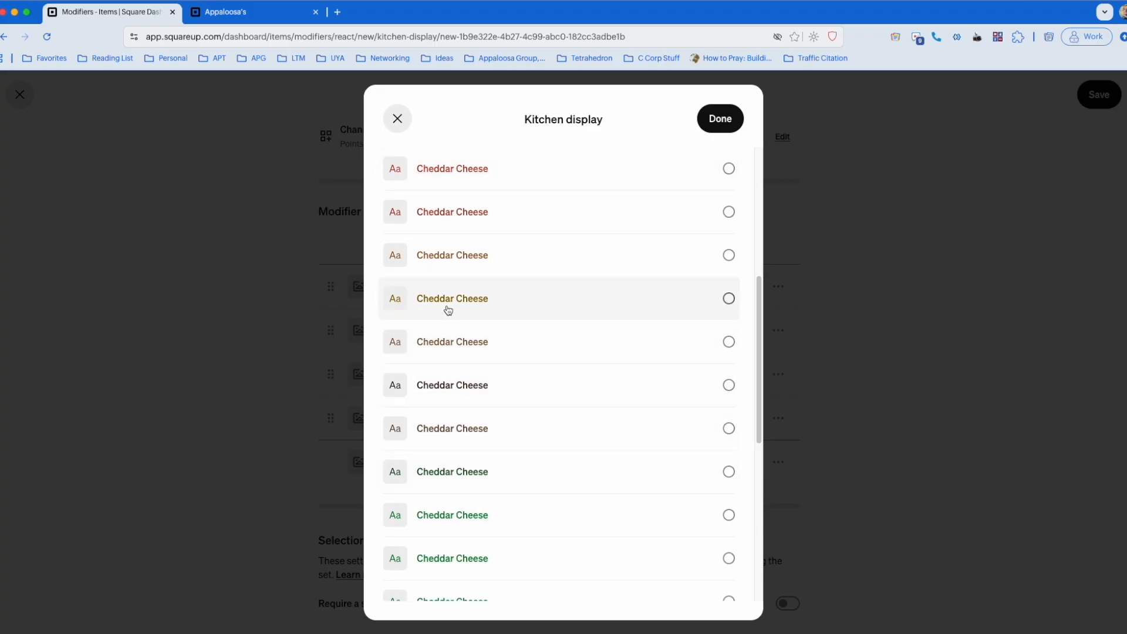
{"action": "scroll", "coordinate": [457, 329], "scroll_direction": "down", "scroll_amount": 6}
{"action": "scroll", "coordinate": [464, 363], "scroll_direction": "up", "scroll_amount": 8}
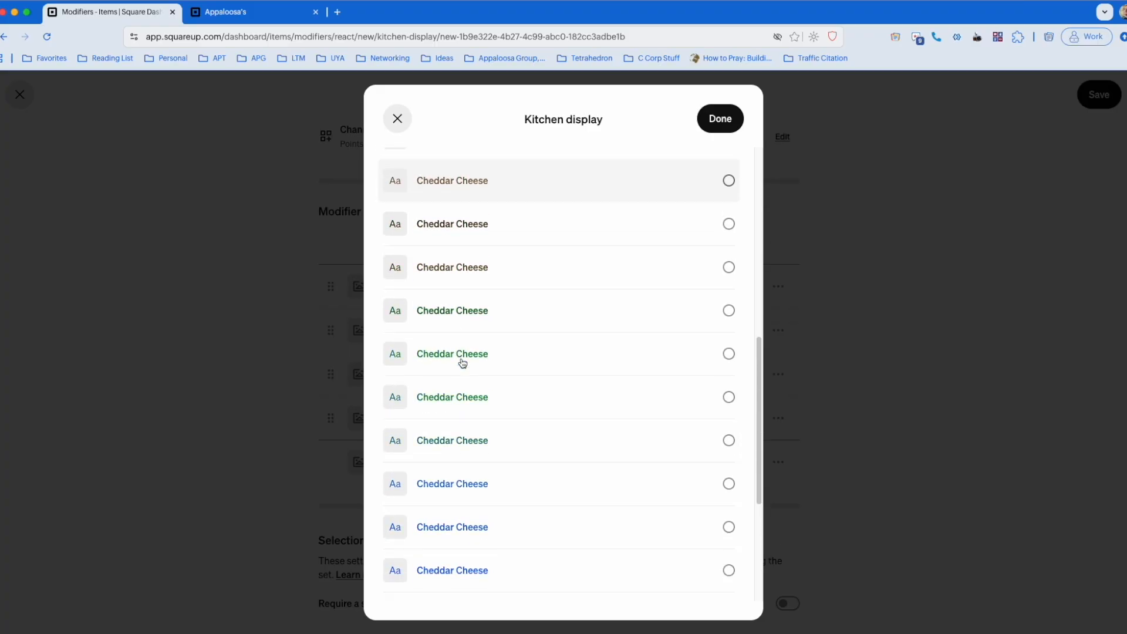
{"action": "left_click", "coordinate": [460, 308]}
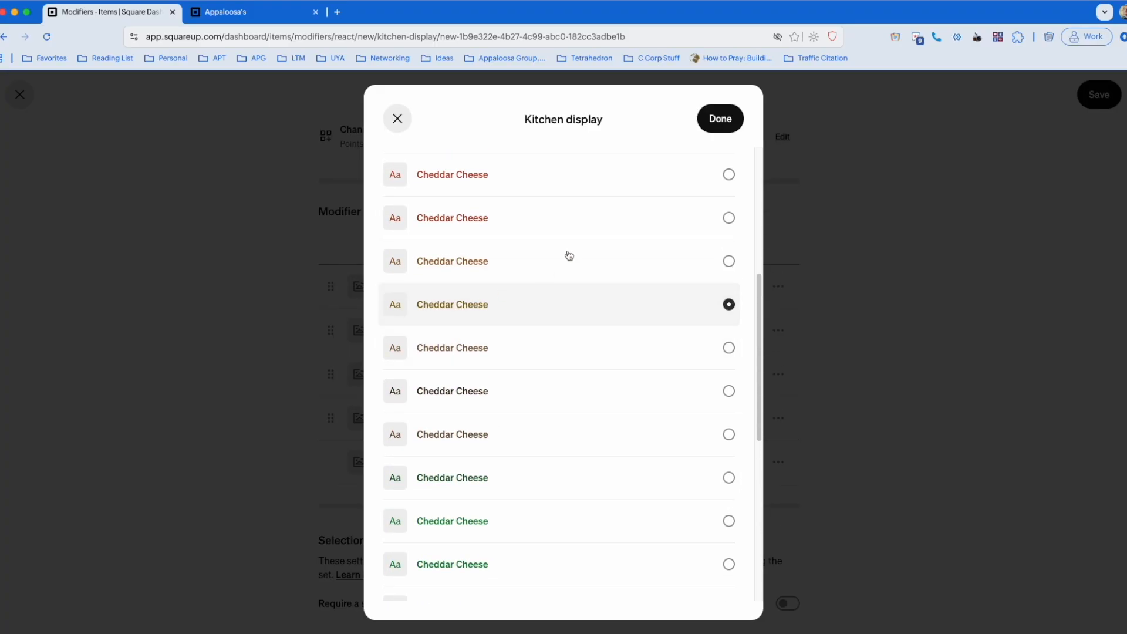
{"action": "left_click", "coordinate": [721, 117]}
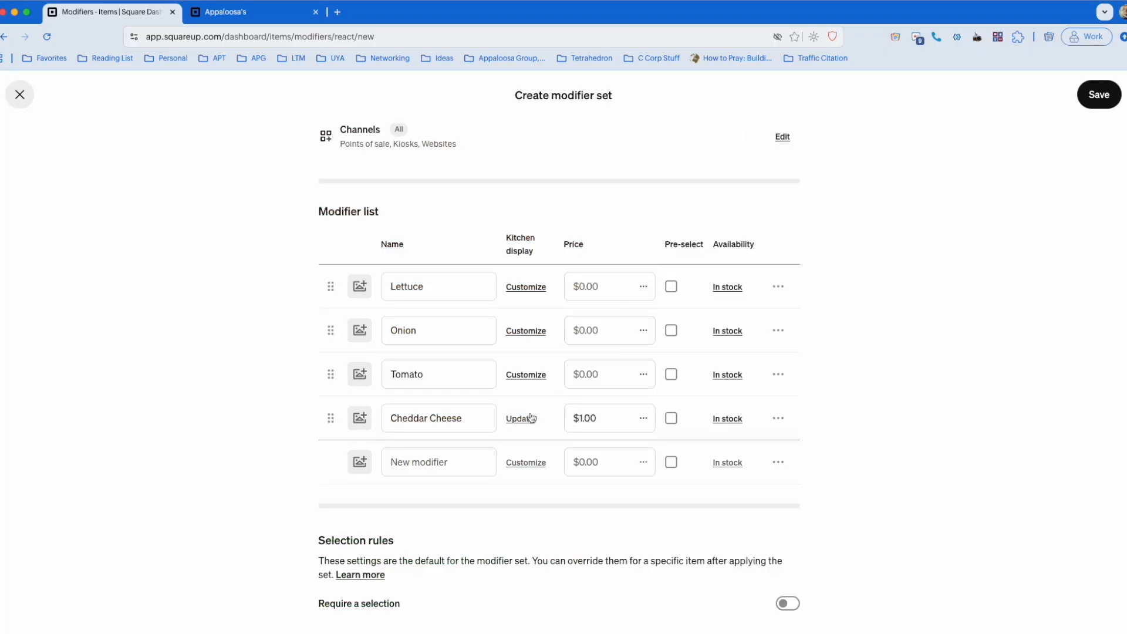
Look over Tomato's kitchen display options and Lettuce's image library and location availability, changing nothing
{"action": "left_click", "coordinate": [531, 376]}
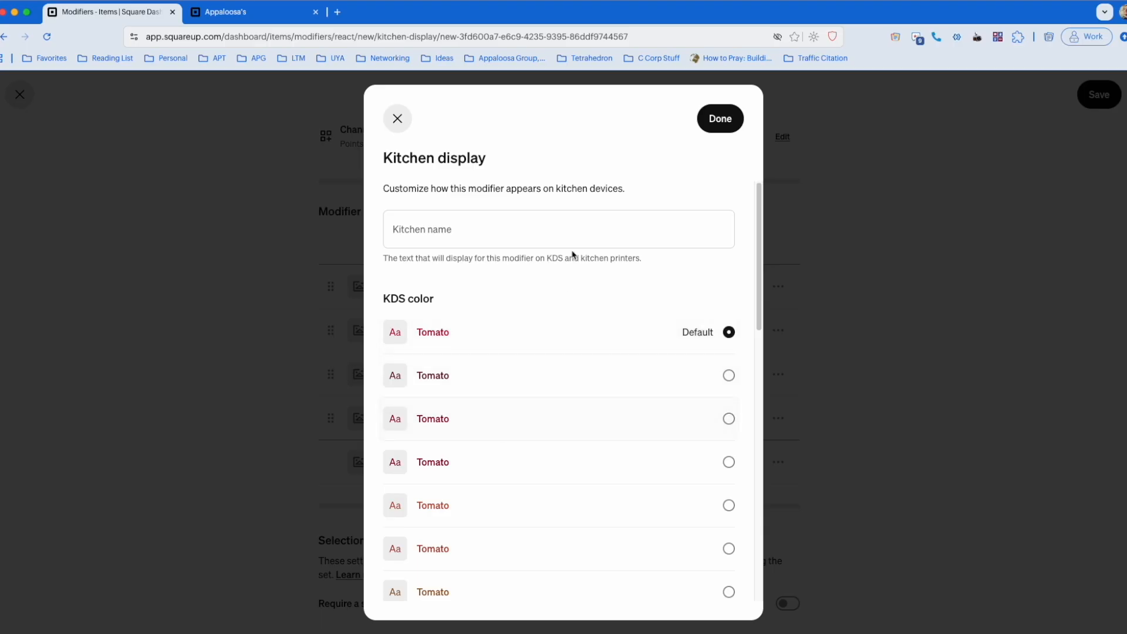
{"action": "left_click", "coordinate": [723, 122]}
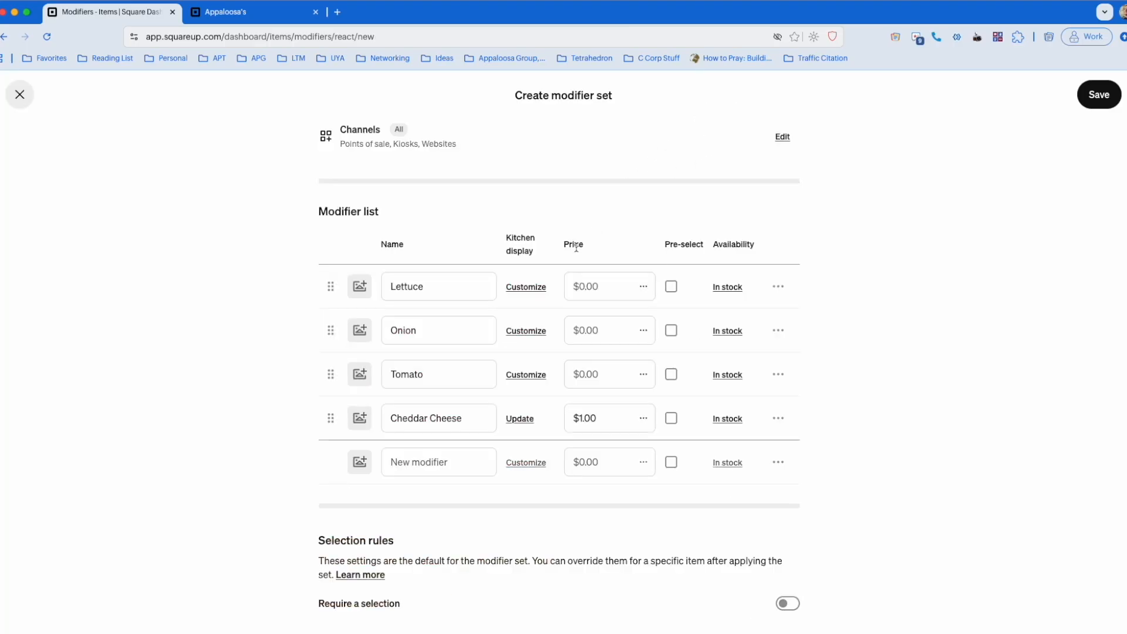
{"action": "left_click", "coordinate": [360, 286]}
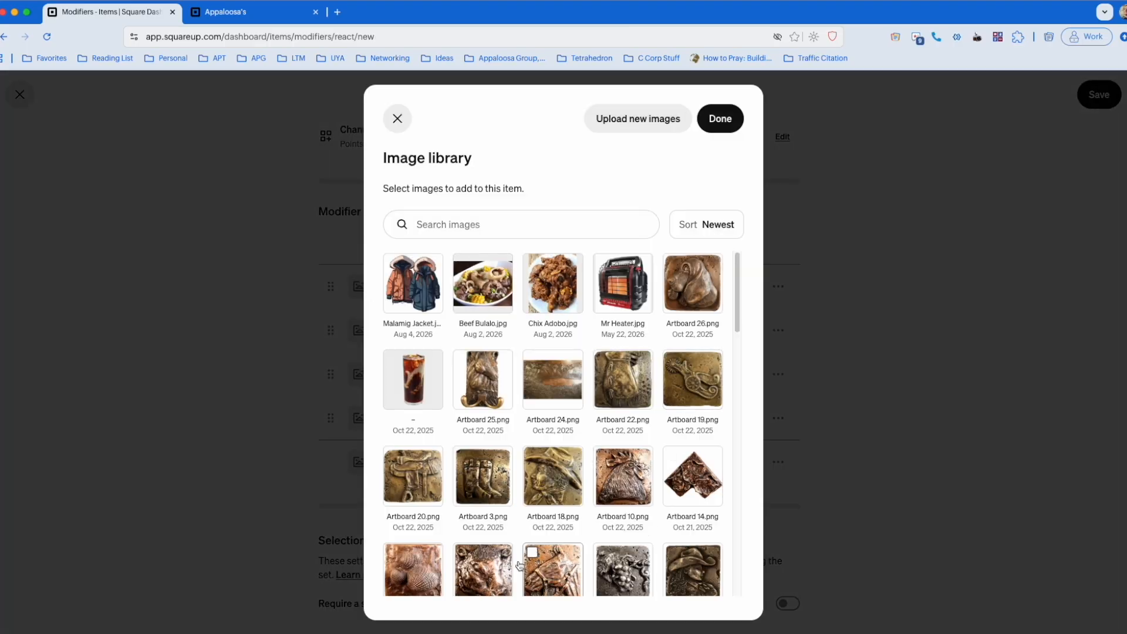
{"action": "left_click", "coordinate": [397, 119]}
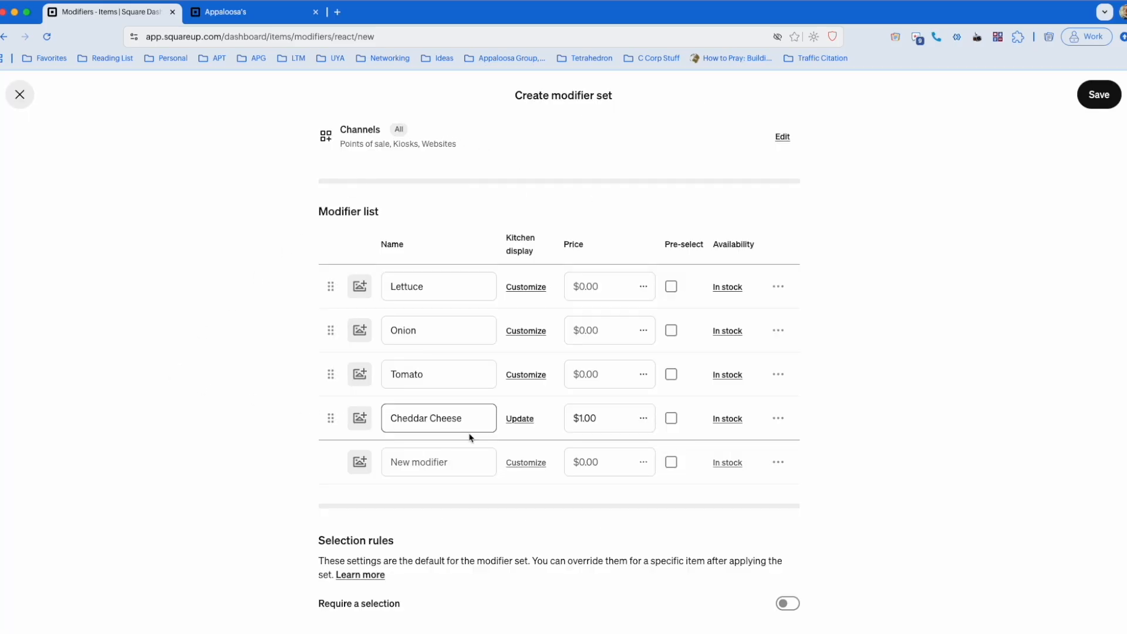
{"action": "left_click", "coordinate": [727, 286]}
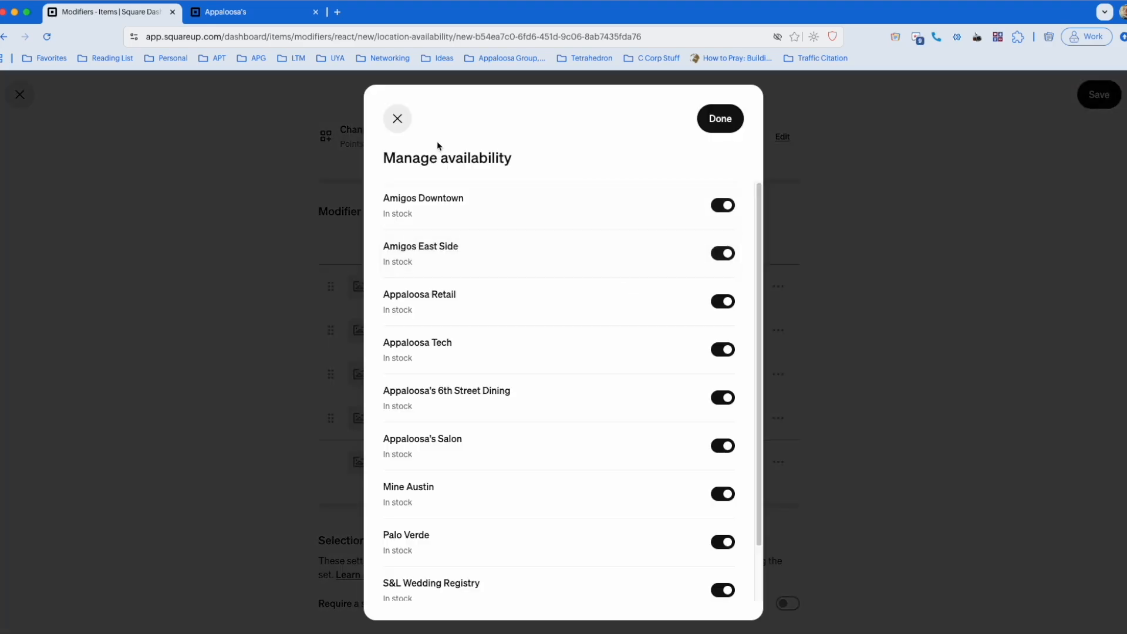
{"action": "left_click", "coordinate": [397, 118]}
Require a selection for the set, and allow more than one modifier and multiple quantities of a single modifier
{"action": "scroll", "coordinate": [364, 474], "scroll_direction": "down", "scroll_amount": 5}
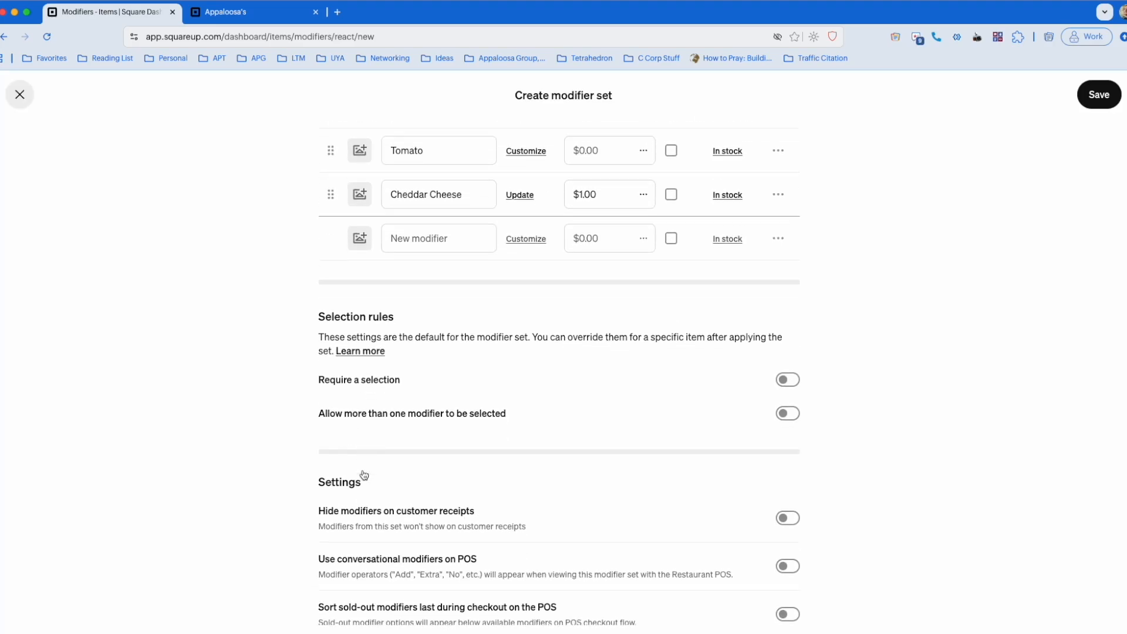
{"action": "scroll", "coordinate": [536, 355], "scroll_direction": "up", "scroll_amount": 1}
{"action": "left_click", "coordinate": [528, 382]}
{"action": "left_click", "coordinate": [563, 426]}
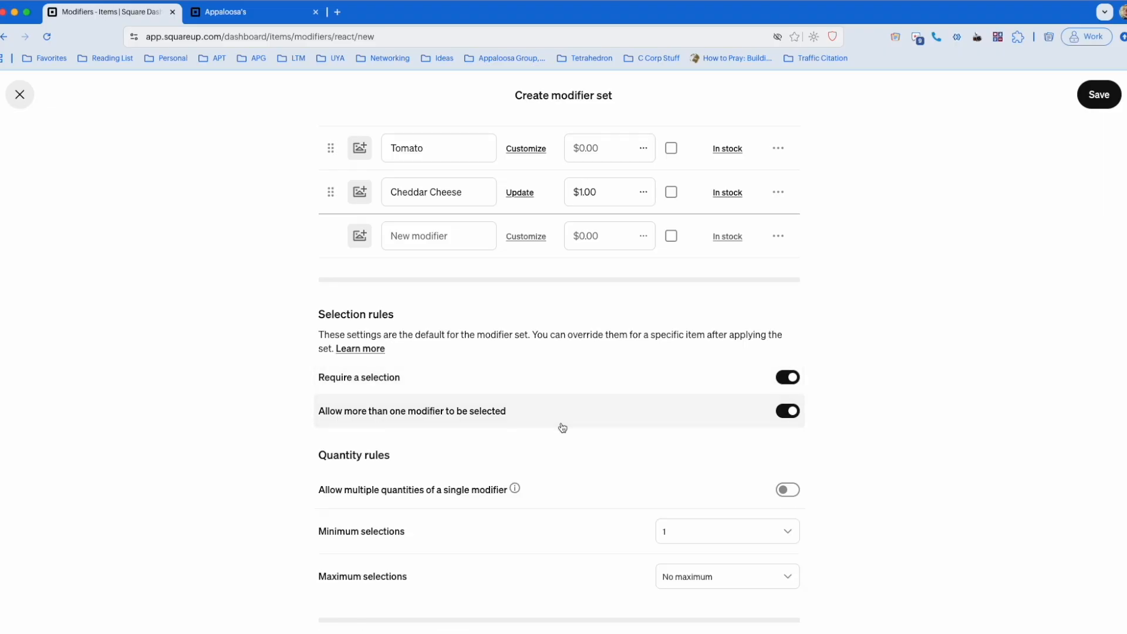
{"action": "scroll", "coordinate": [563, 427], "scroll_direction": "down", "scroll_amount": 2}
{"action": "left_click", "coordinate": [588, 371]}
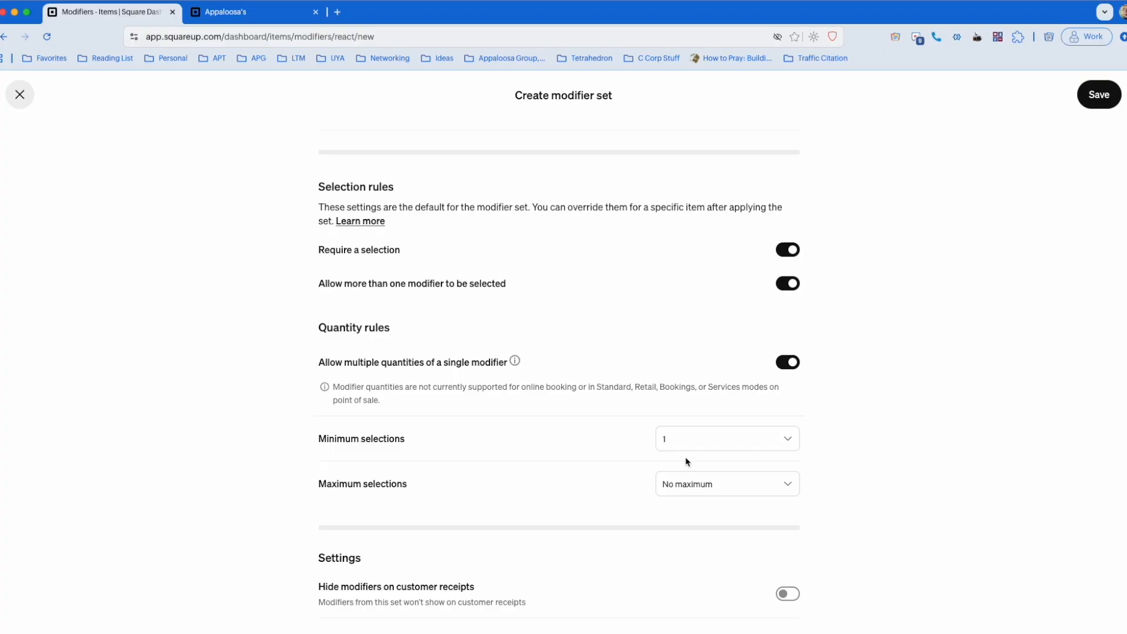
View the minimum and maximum selections options for the modifier set without changing either
{"action": "left_click", "coordinate": [716, 446]}
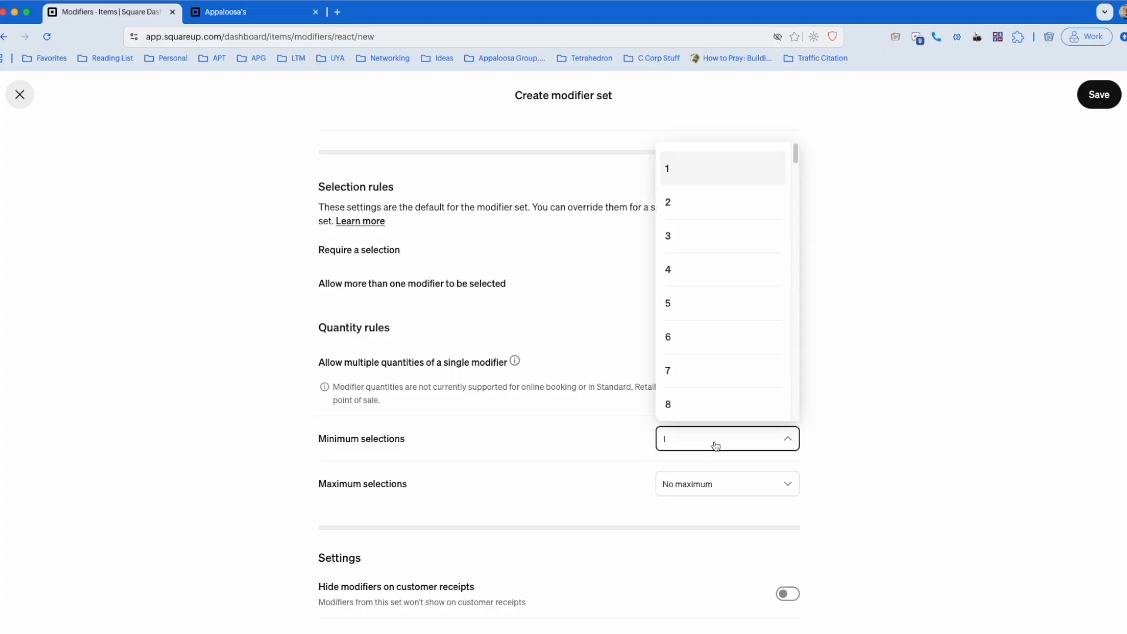
{"action": "left_click", "coordinate": [872, 435]}
{"action": "left_click", "coordinate": [730, 489]}
{"action": "scroll", "coordinate": [725, 458], "scroll_direction": "down", "scroll_amount": 10}
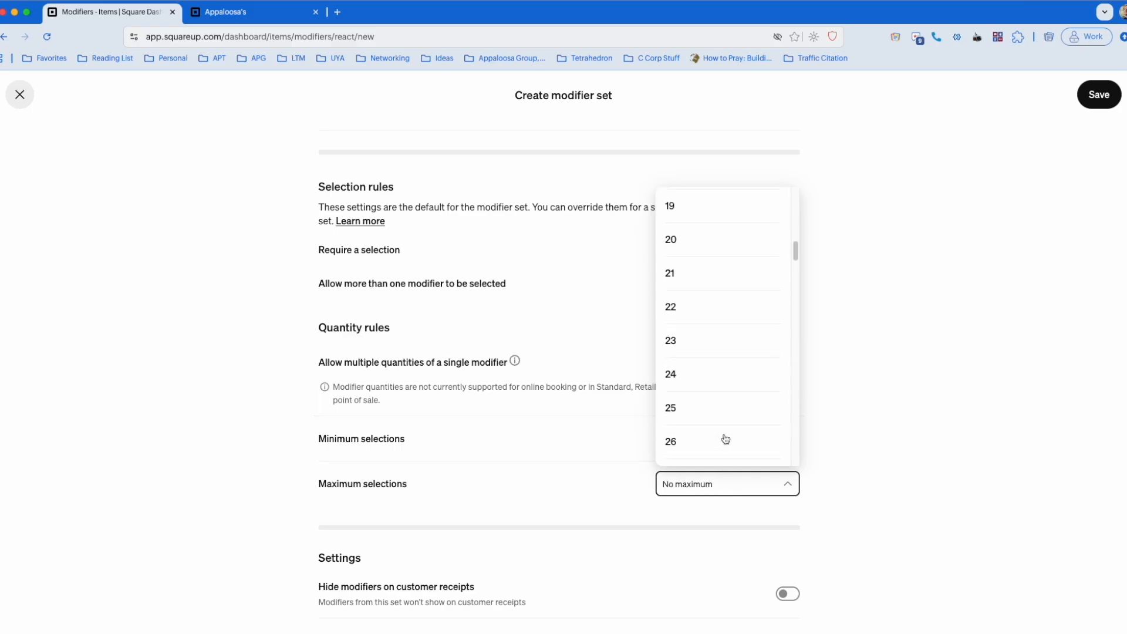
{"action": "left_click", "coordinate": [988, 390]}
Turn hiding modifiers on customer receipts on and back off, and try to enable conversational modifiers on POS
{"action": "scroll", "coordinate": [986, 393], "scroll_direction": "down", "scroll_amount": 4}
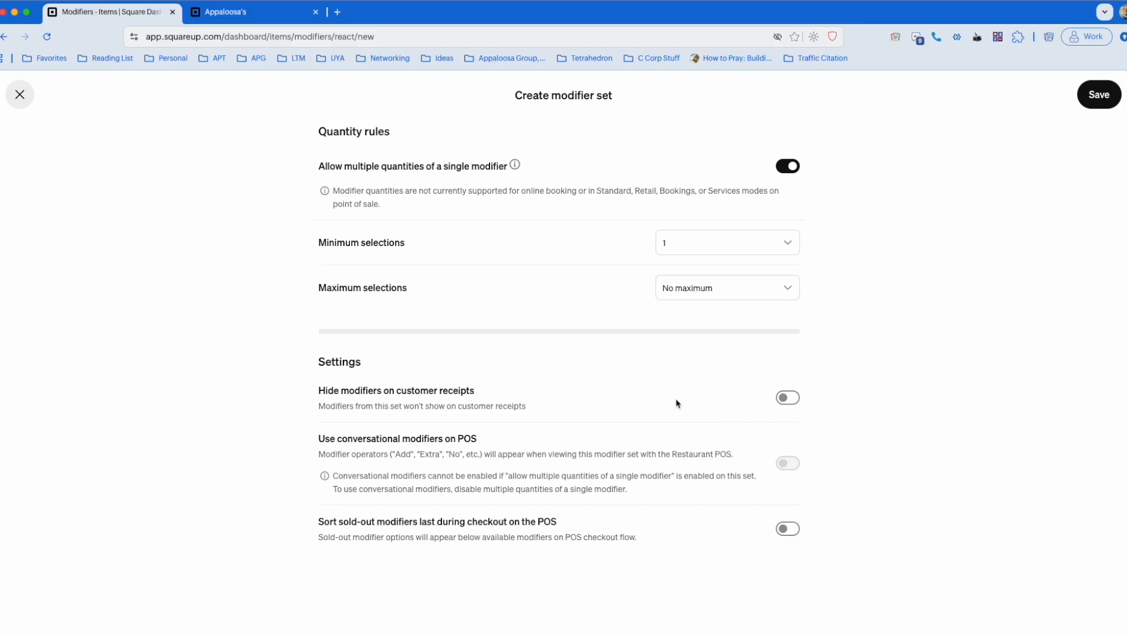
{"action": "left_click", "coordinate": [787, 398]}
{"action": "left_click", "coordinate": [776, 401]}
{"action": "double_click", "coordinate": [786, 464]}
{"action": "scroll", "coordinate": [596, 438], "scroll_direction": "up", "scroll_amount": 4}
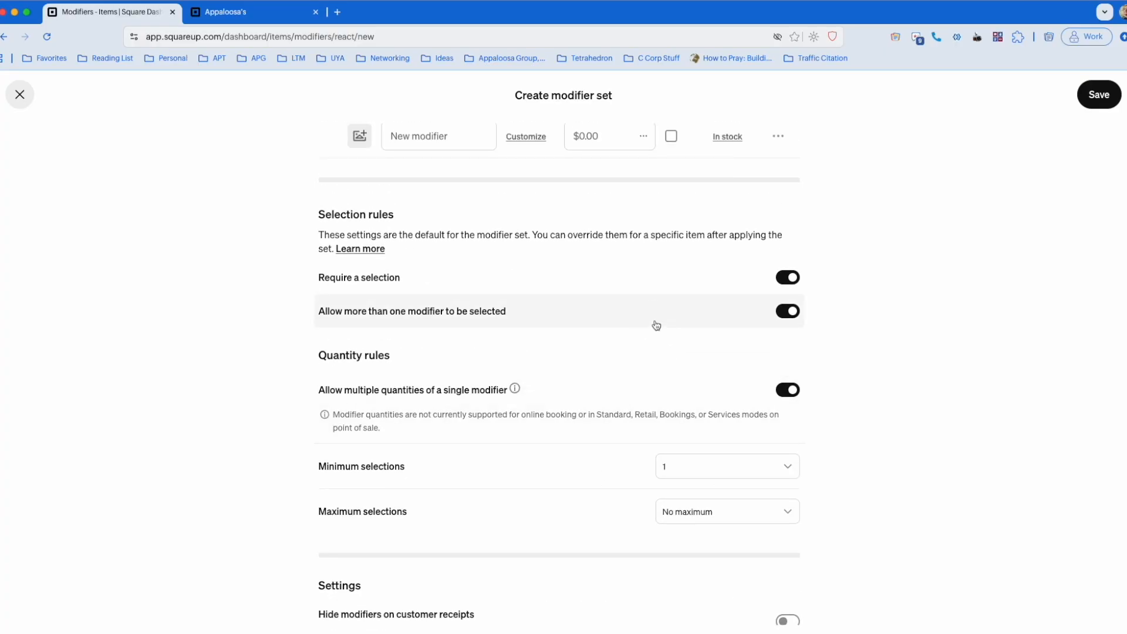
Turn off selecting more than one modifier, try conversational modifiers on POS, and restore both settings
{"action": "left_click", "coordinate": [656, 326]}
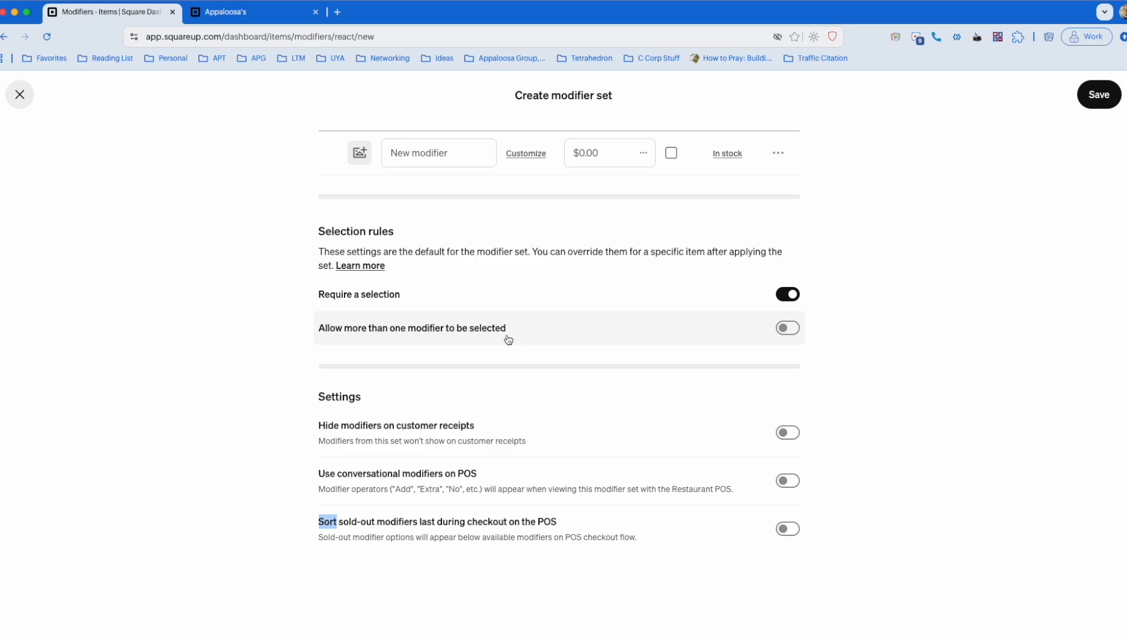
{"action": "left_click", "coordinate": [787, 481]}
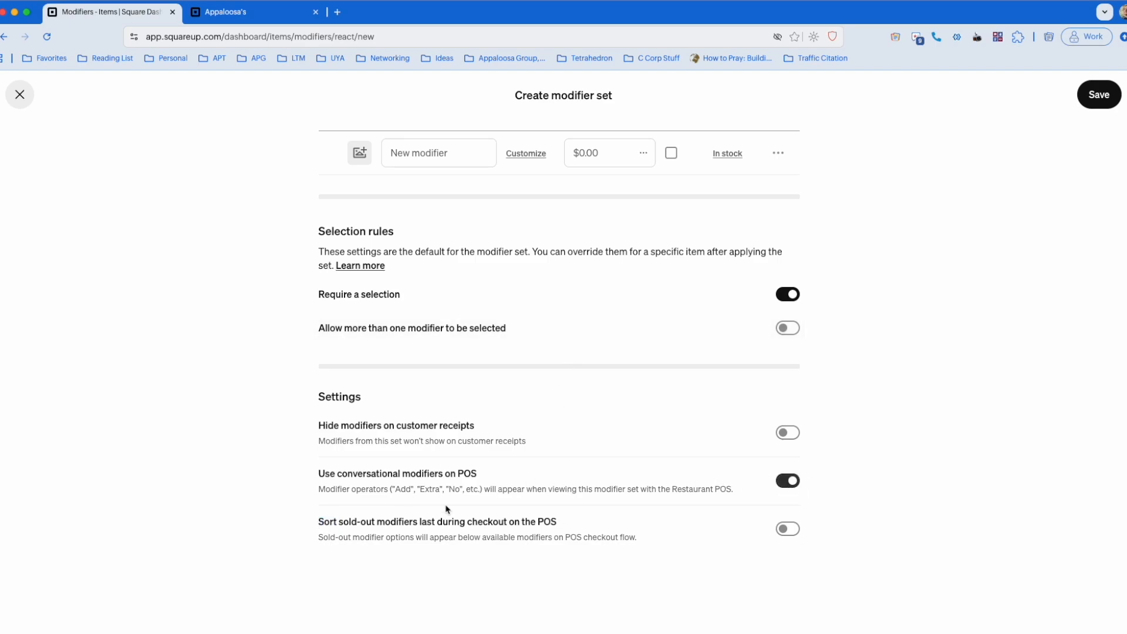
{"action": "left_click", "coordinate": [784, 477]}
{"action": "left_click", "coordinate": [697, 326]}
{"action": "scroll", "coordinate": [698, 325], "scroll_direction": "down", "scroll_amount": 3}
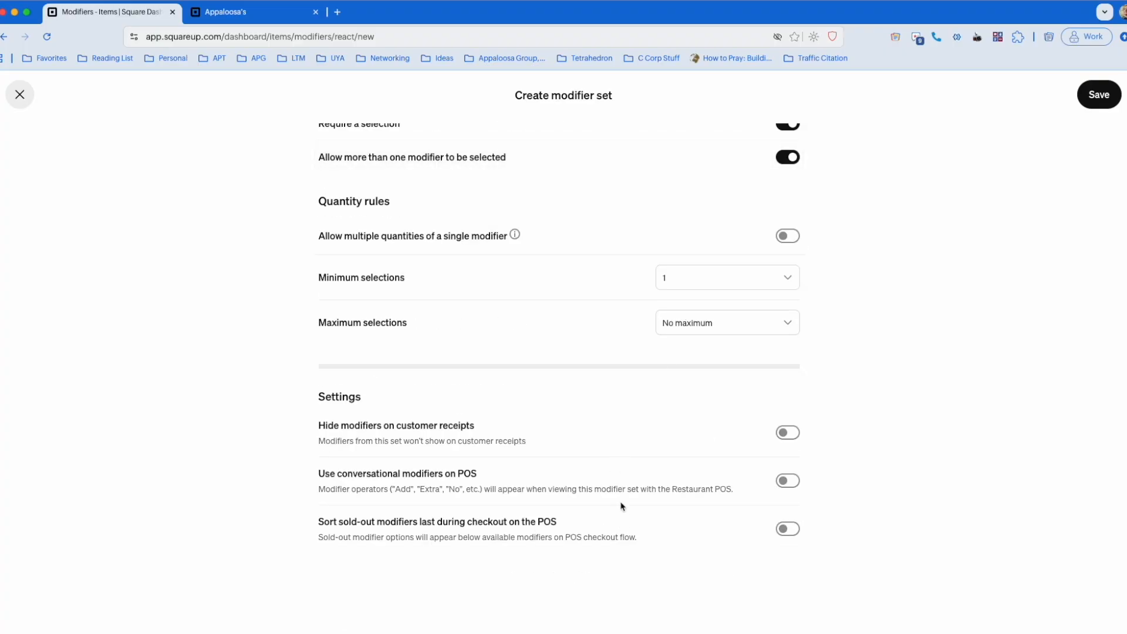
Change the Special Instructions modifier set from a list modifier to a text modifier
{"action": "scroll", "coordinate": [598, 313], "scroll_direction": "up", "scroll_amount": 15}
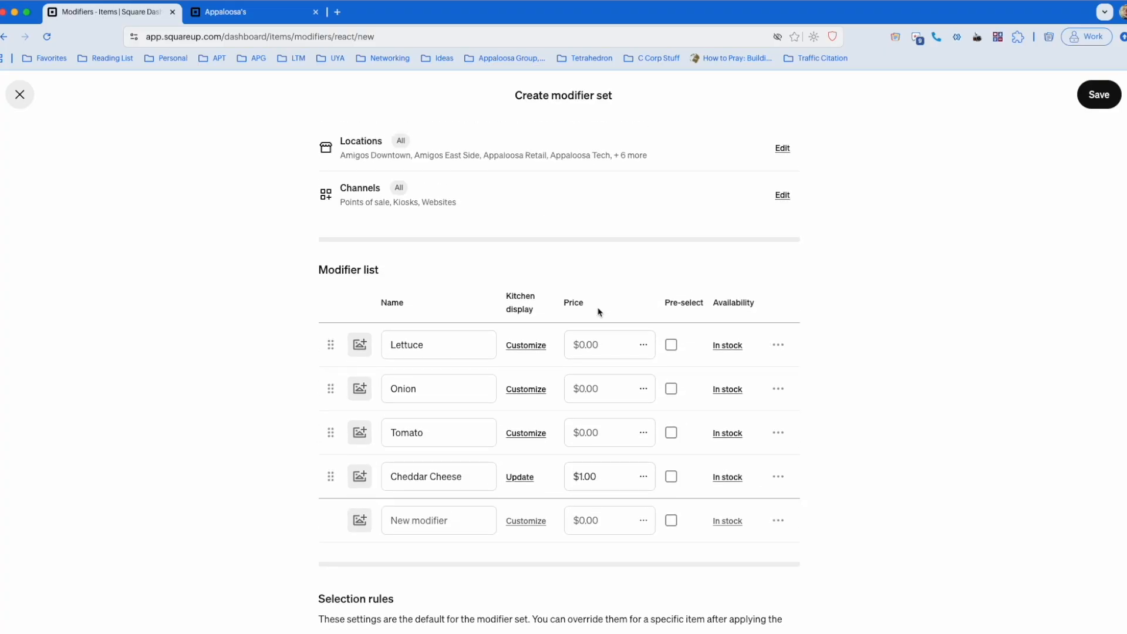
{"action": "scroll", "coordinate": [526, 247], "scroll_direction": "down", "scroll_amount": 5}
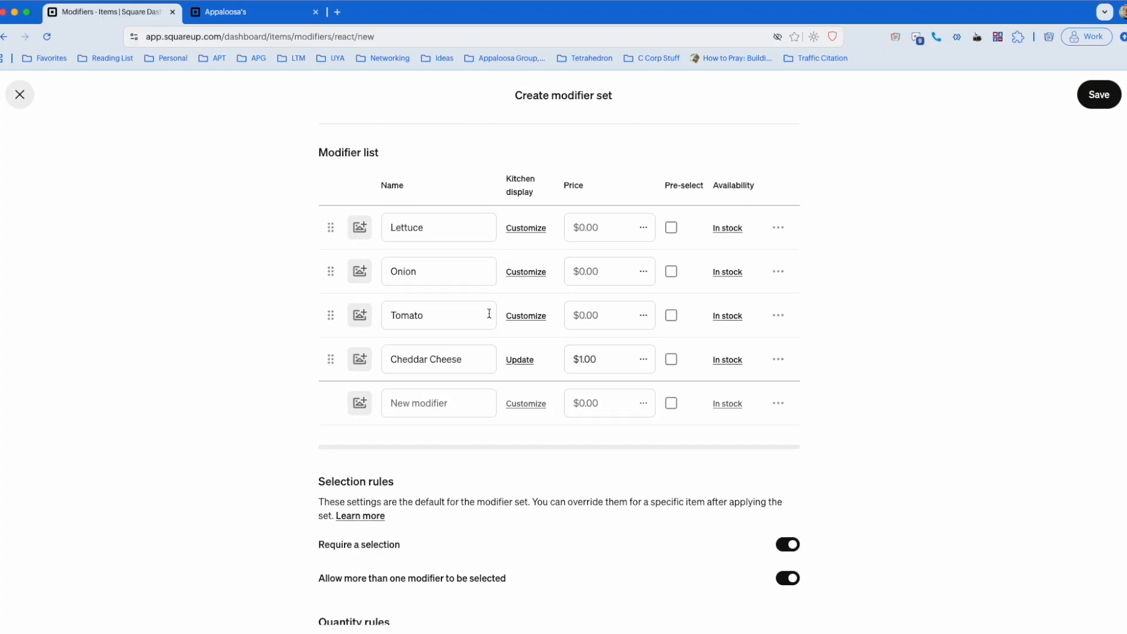
{"action": "scroll", "coordinate": [491, 315], "scroll_direction": "up", "scroll_amount": 4}
{"action": "scroll", "coordinate": [490, 296], "scroll_direction": "up", "scroll_amount": 1}
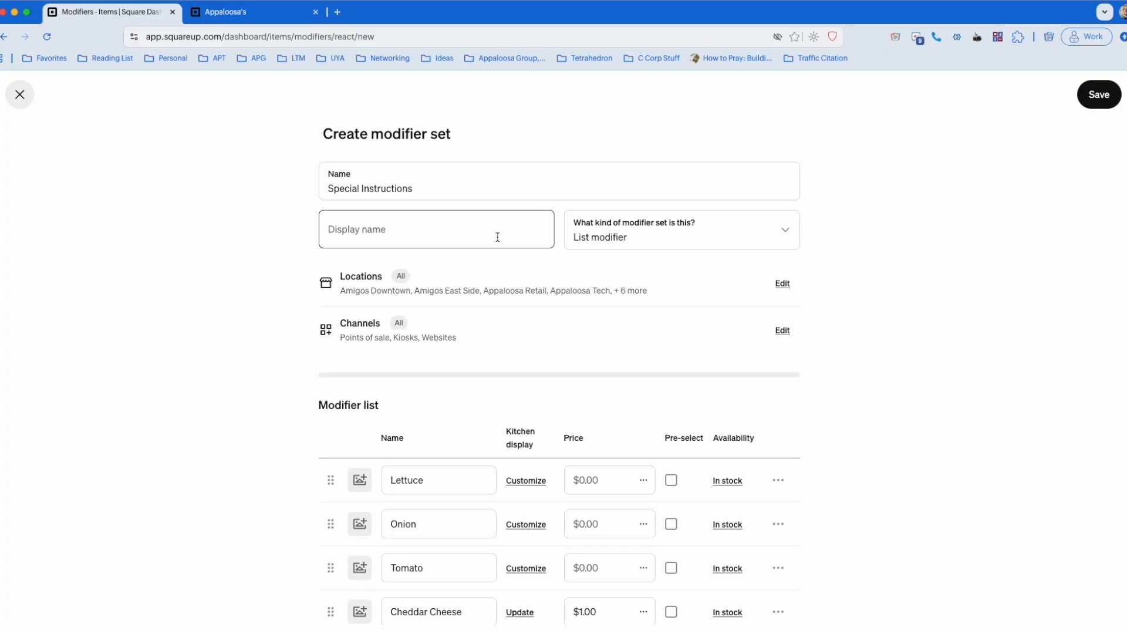
{"action": "left_click", "coordinate": [631, 245]}
{"action": "left_click", "coordinate": [622, 332]}
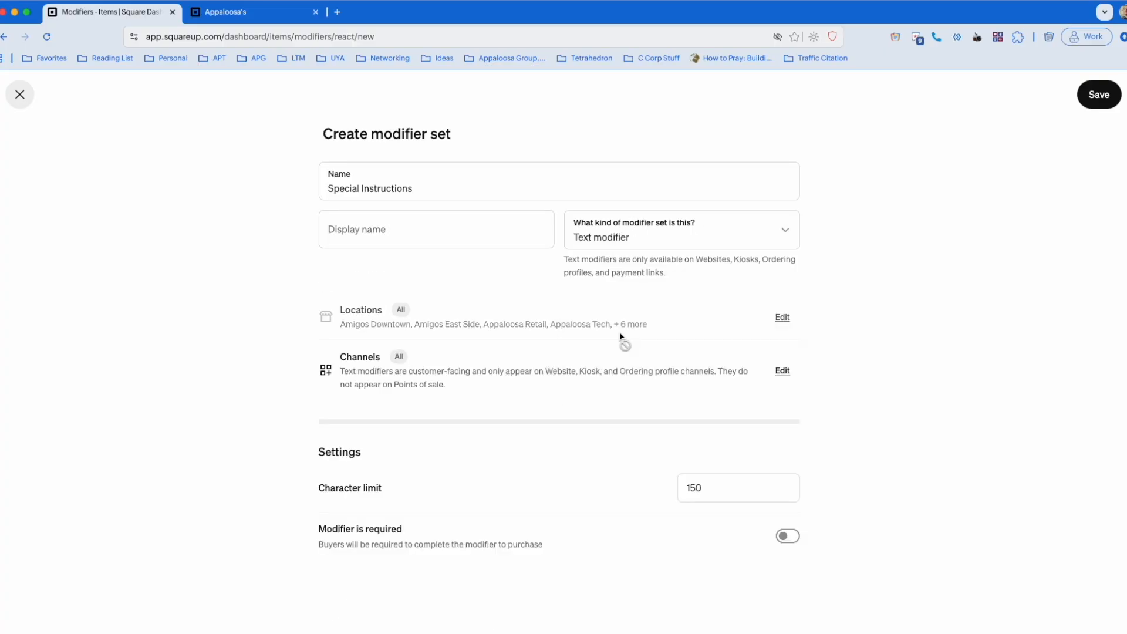
Turn the text modifier's required setting on and back off
{"action": "scroll", "coordinate": [495, 362], "scroll_direction": "down", "scroll_amount": 1}
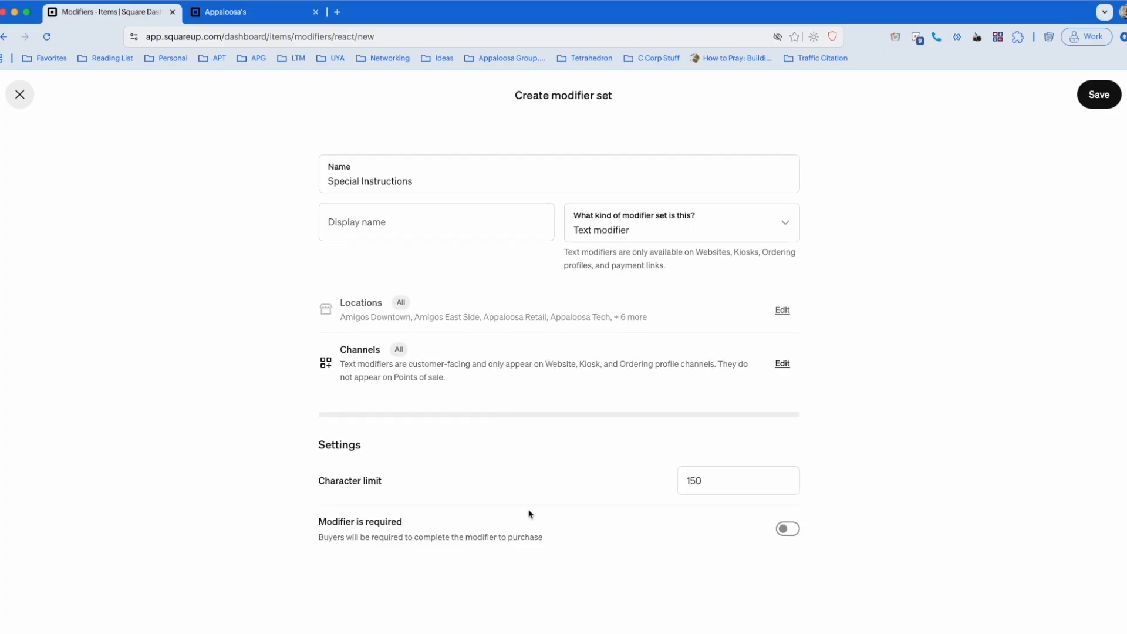
{"action": "left_click", "coordinate": [789, 529]}
{"action": "left_click", "coordinate": [789, 529]}
Move the text "Special Instructions" from the set's name to its display name and save the modifier set
{"action": "left_click", "coordinate": [408, 183]}
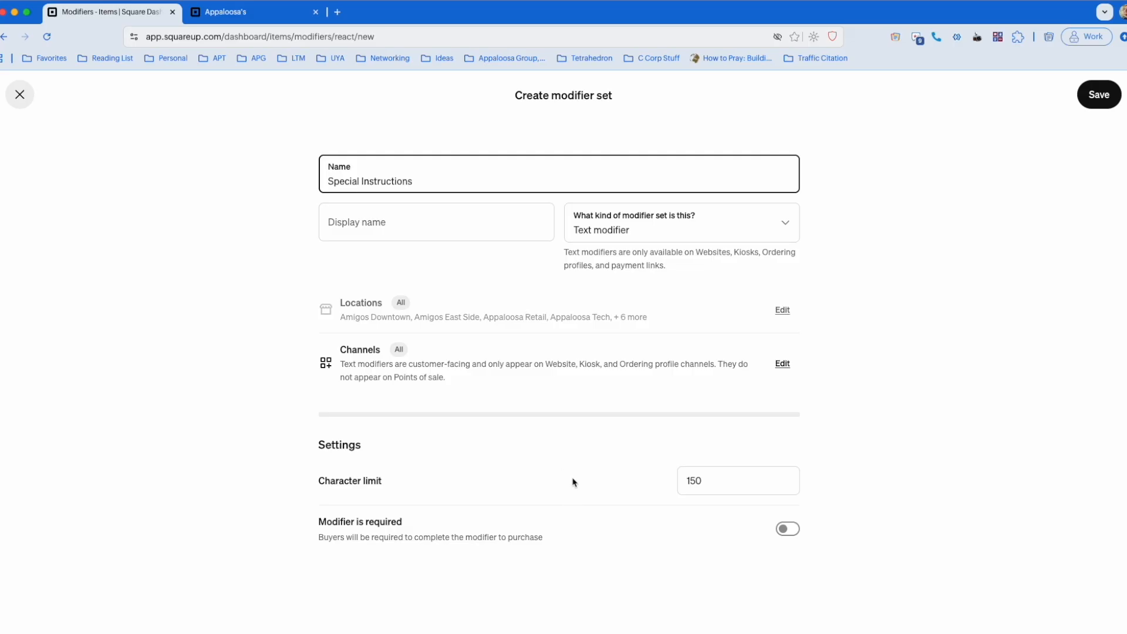
{"action": "left_click", "coordinate": [1101, 97]}
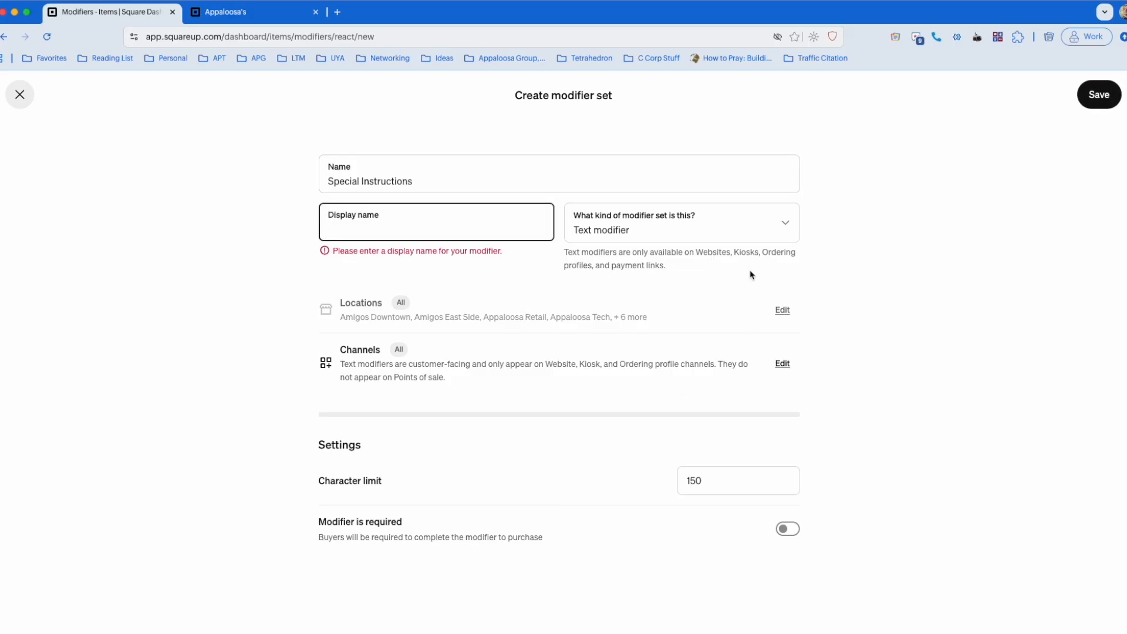
{"action": "left_click", "coordinate": [428, 166]}
{"action": "triple_click", "coordinate": [430, 176]}
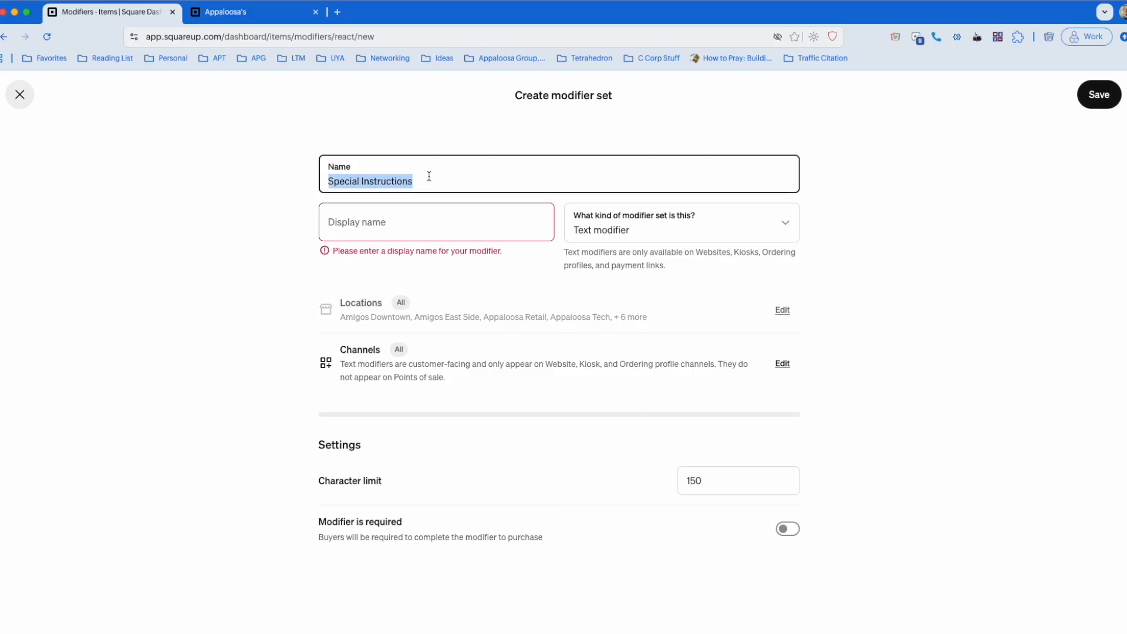
{"action": "key", "text": "super+x"}
{"action": "left_click", "coordinate": [411, 232]}
{"action": "key", "text": "super+v"}
{"action": "left_click", "coordinate": [969, 222]}
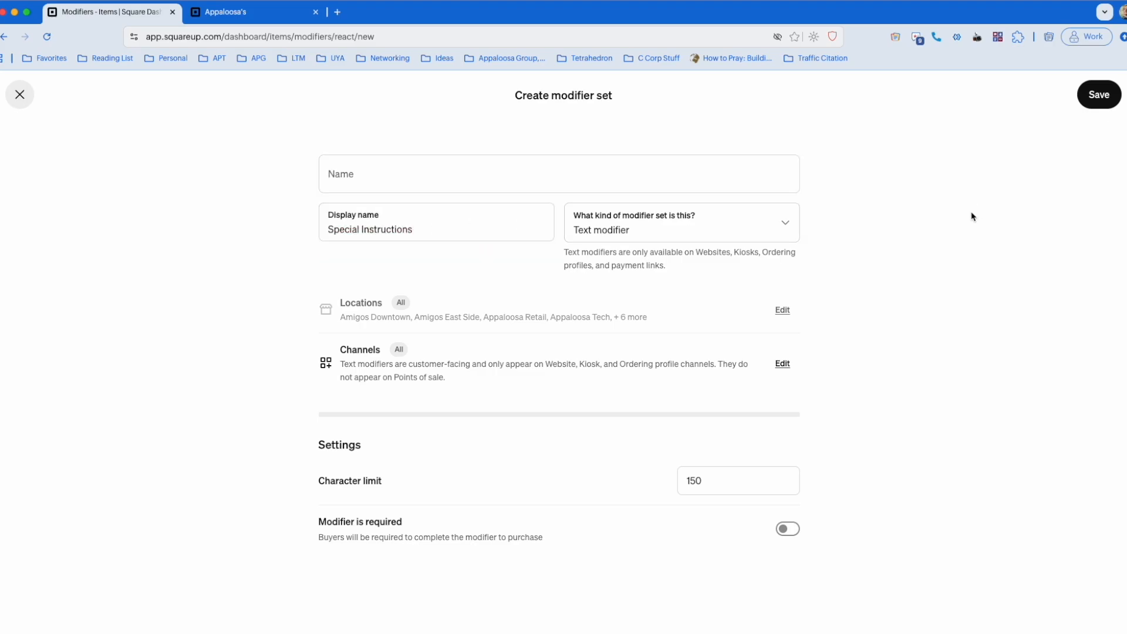
{"action": "left_click", "coordinate": [1093, 106]}
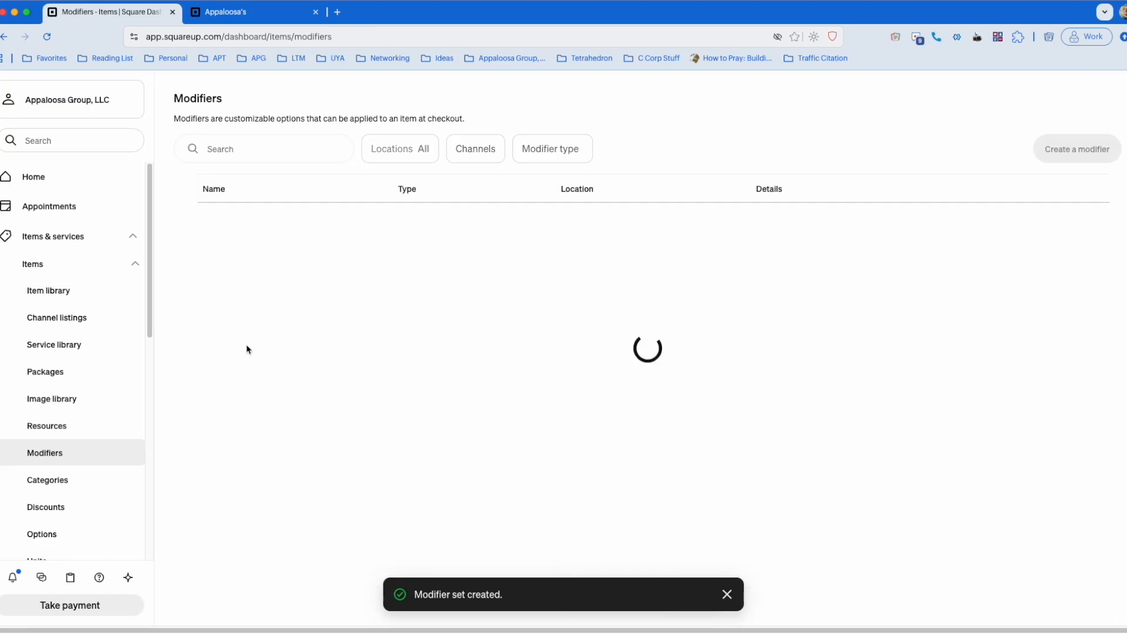
Open the Fiesta Taco Salad item from the item library and go to its modifiers
{"action": "left_click", "coordinate": [50, 292]}
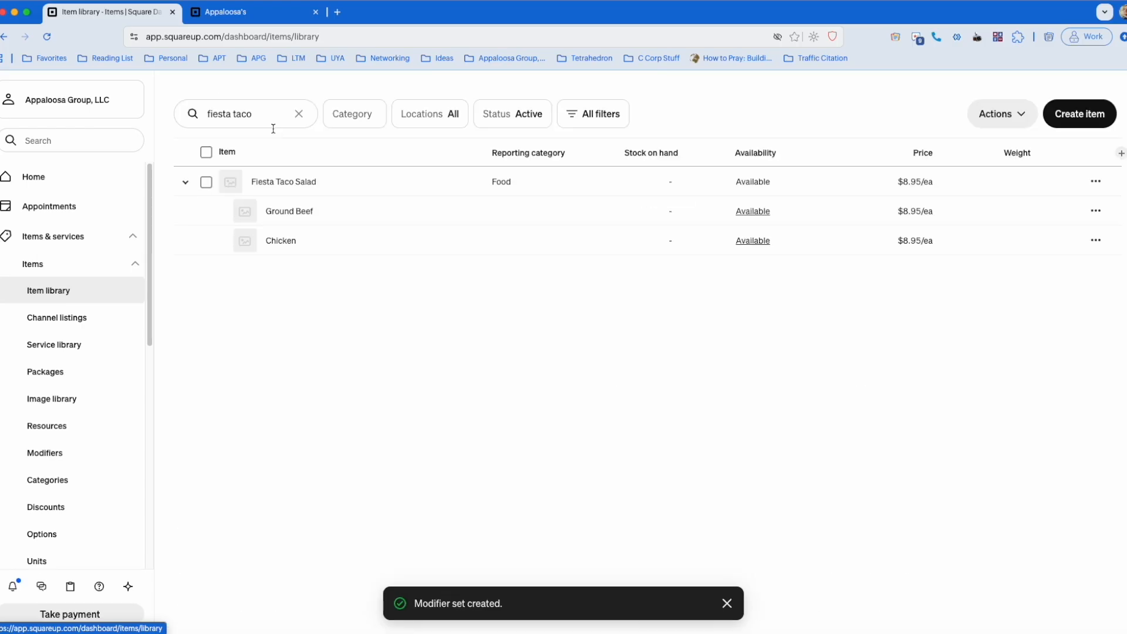
{"action": "left_click", "coordinate": [275, 183]}
{"action": "scroll", "coordinate": [379, 365], "scroll_direction": "down", "scroll_amount": 10}
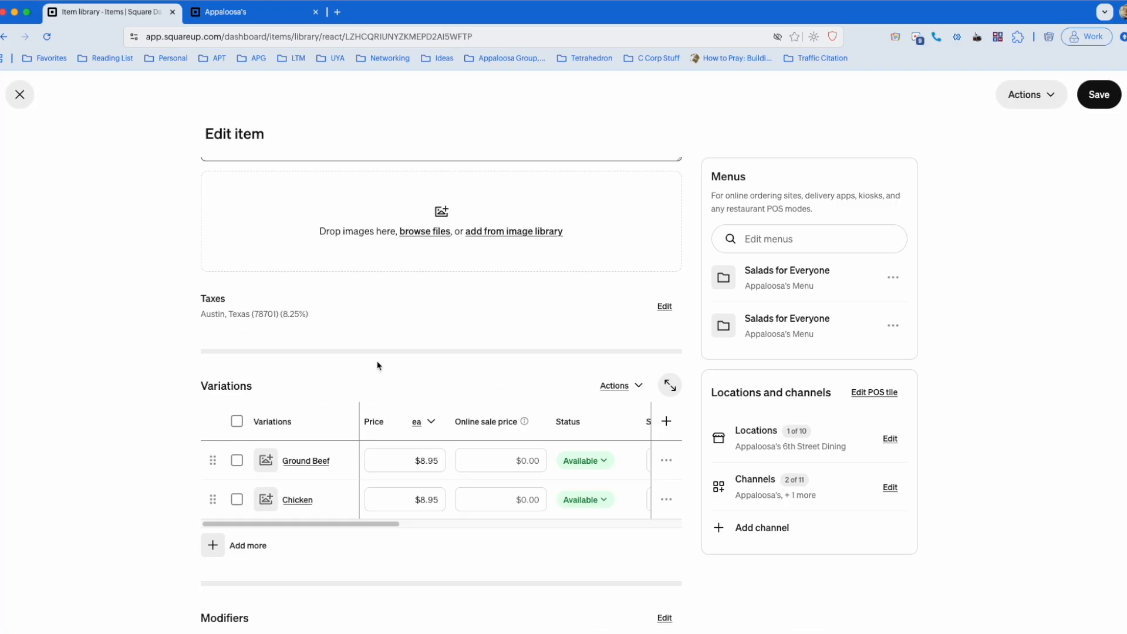
{"action": "scroll", "coordinate": [378, 366], "scroll_direction": "down", "scroll_amount": 4}
{"action": "scroll", "coordinate": [378, 365], "scroll_direction": "up", "scroll_amount": 3}
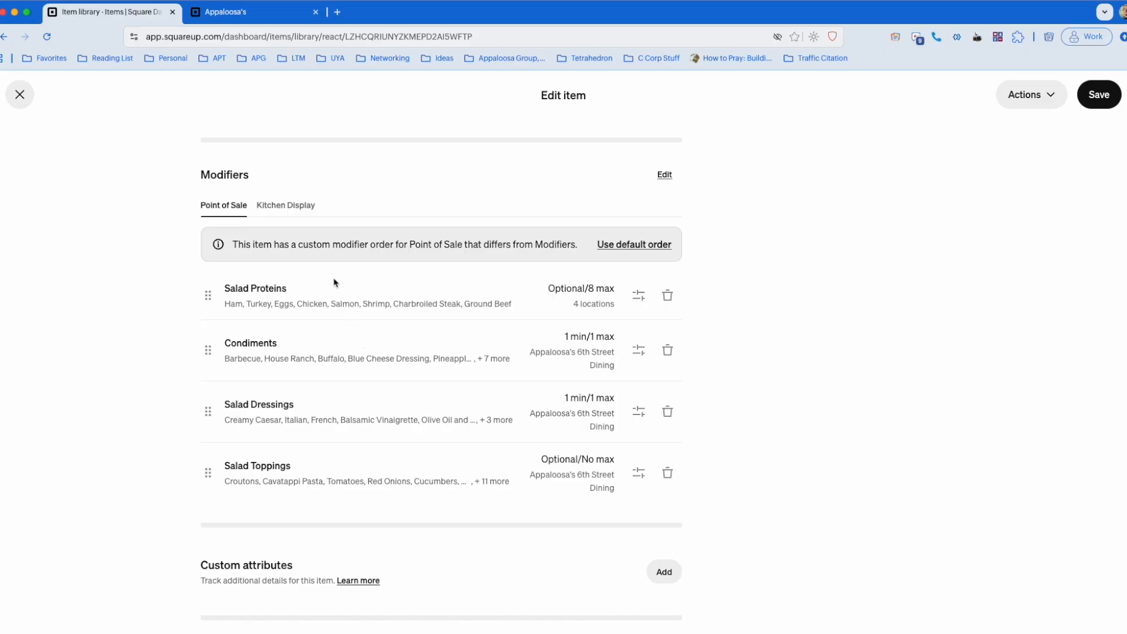
Apply the Special Instructions text modifier set to the Fiesta Taco Salad and save the item
{"action": "left_click", "coordinate": [664, 176]}
{"action": "left_click", "coordinate": [496, 233]}
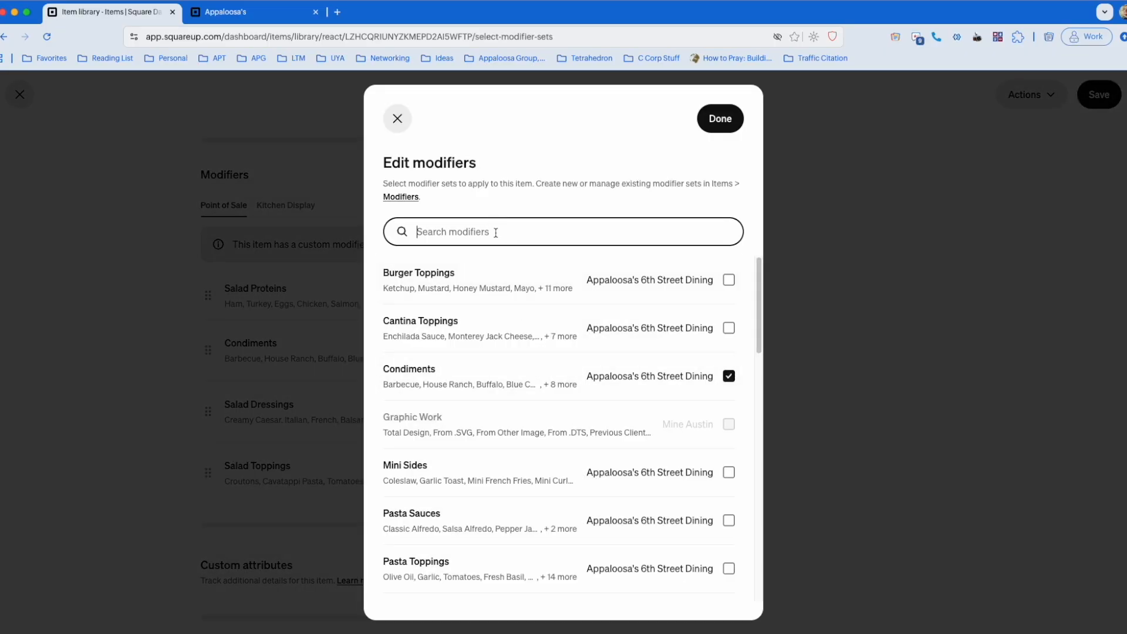
{"action": "type", "text": "speic"}
{"action": "key", "text": "BackSpace"}
{"action": "key", "text": "BackSpace"}
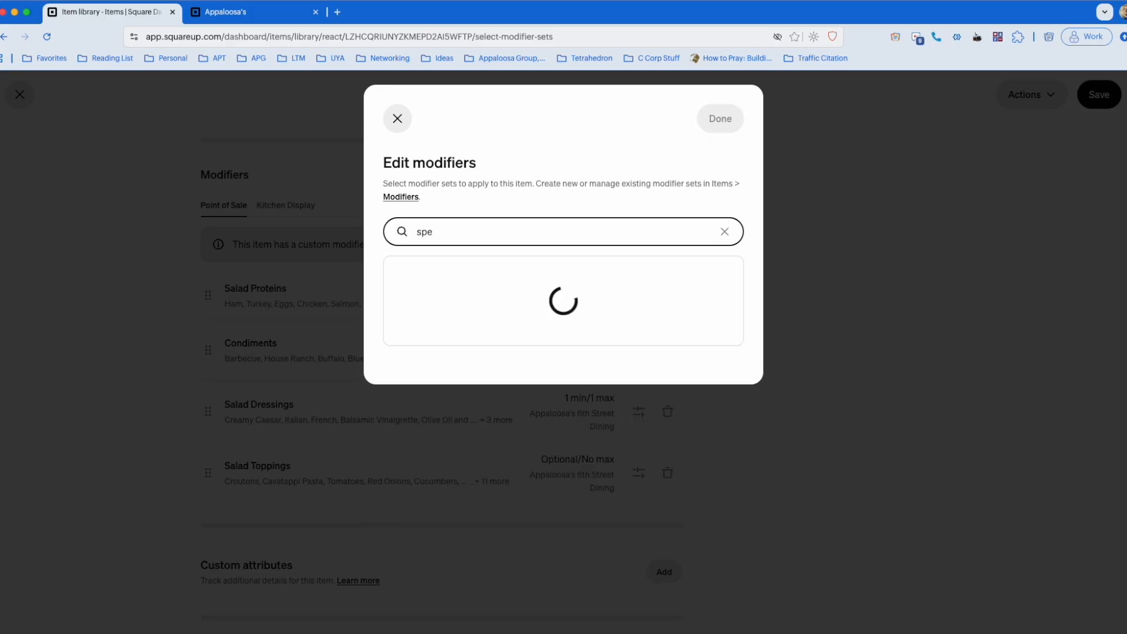
{"action": "type", "text": "cil"}
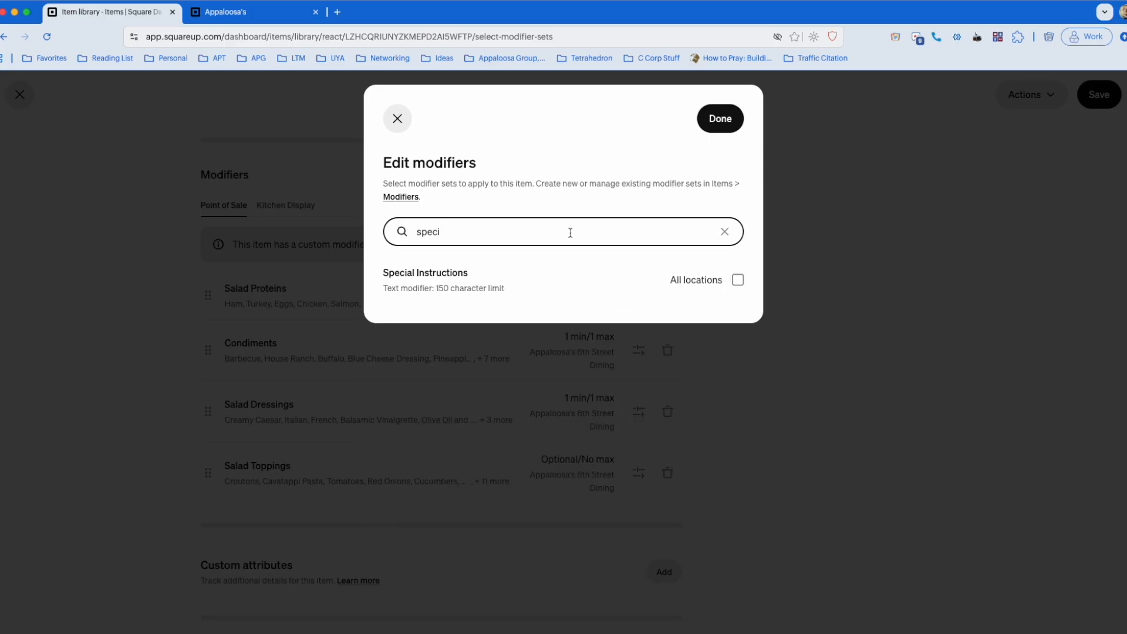
{"action": "left_click", "coordinate": [738, 280]}
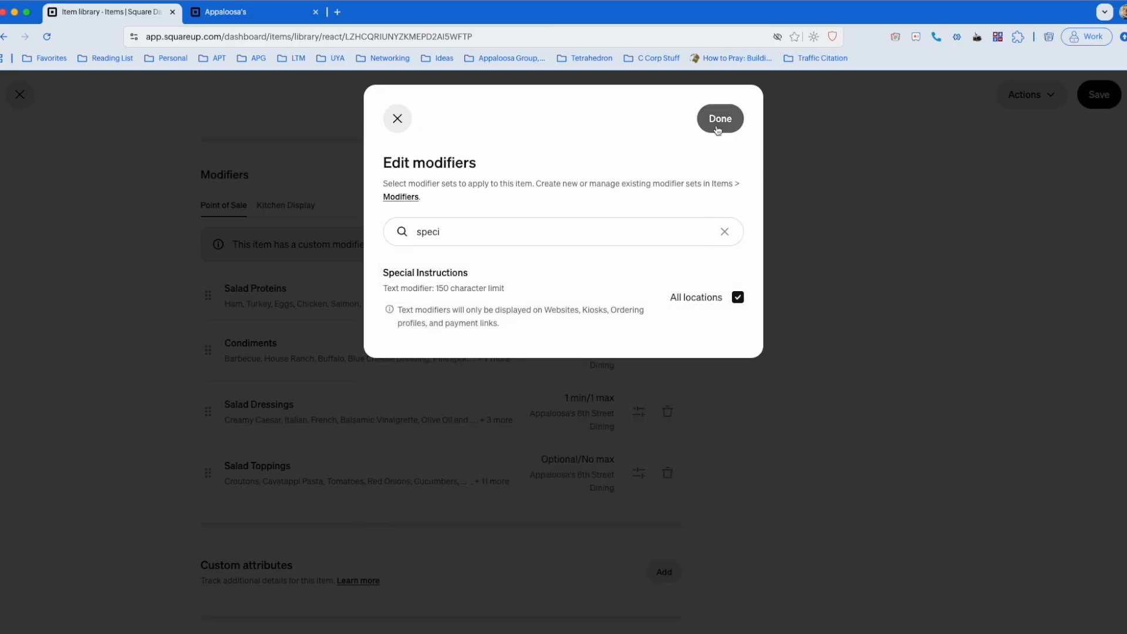
{"action": "left_click", "coordinate": [720, 120]}
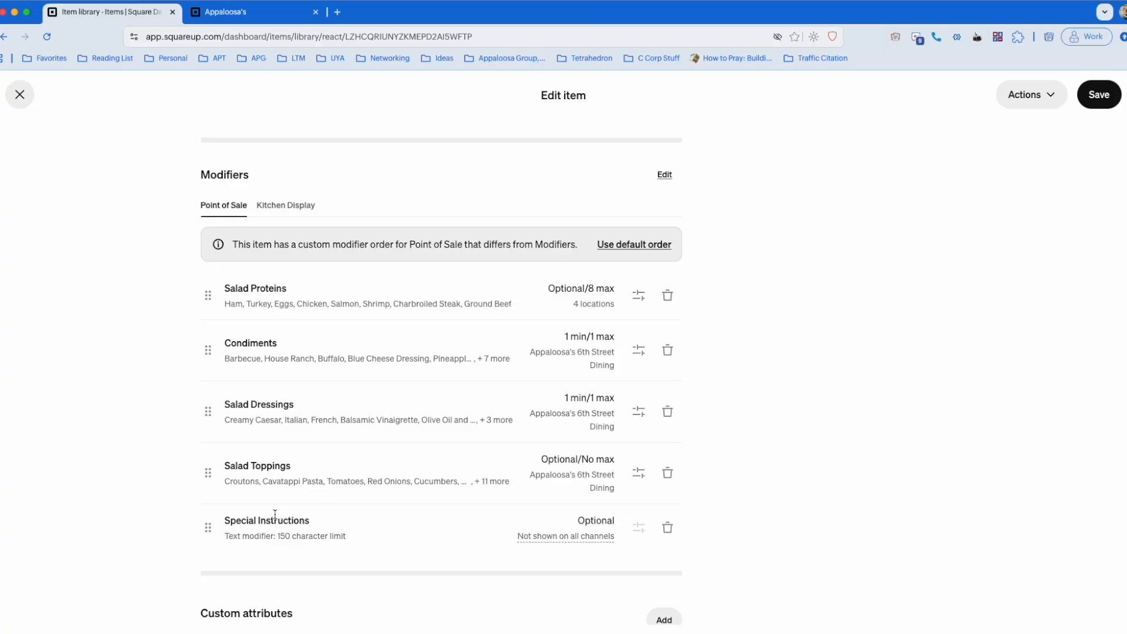
{"action": "mouse_move", "coordinate": [202, 521]}
{"action": "left_mouse_down"}
{"action": "mouse_move", "coordinate": [221, 415]}
{"action": "mouse_move", "coordinate": [217, 530]}
{"action": "left_mouse_up"}
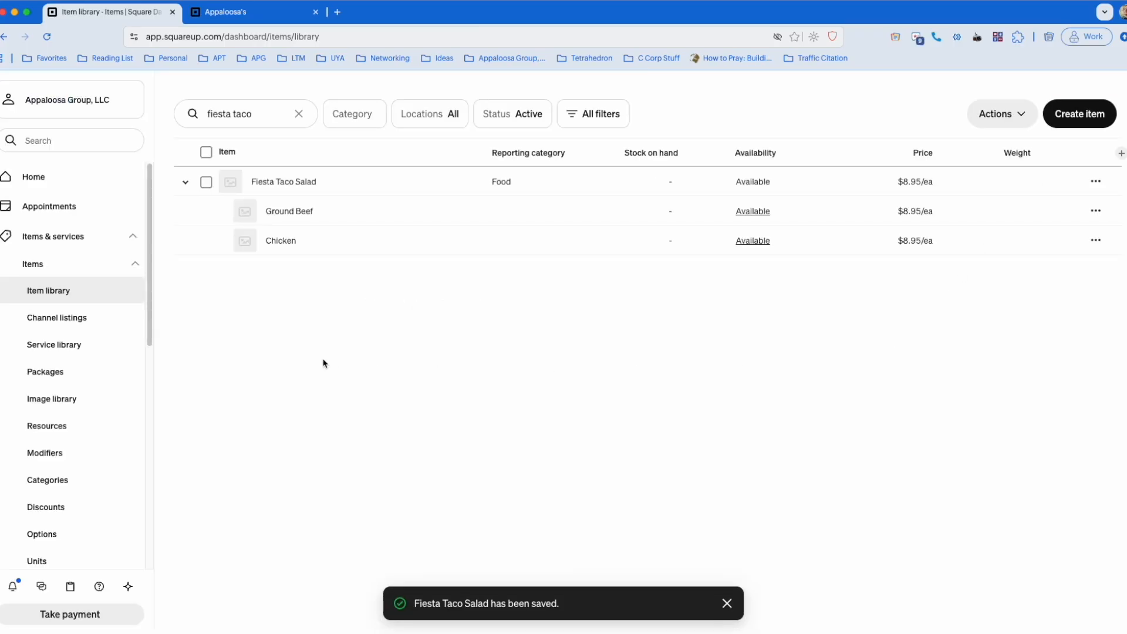
Switch to the Appaloosa's ordering page, reload it, and check the Special Instructions field for the Fiesta Taco Salad
{"action": "left_click", "coordinate": [262, 21]}
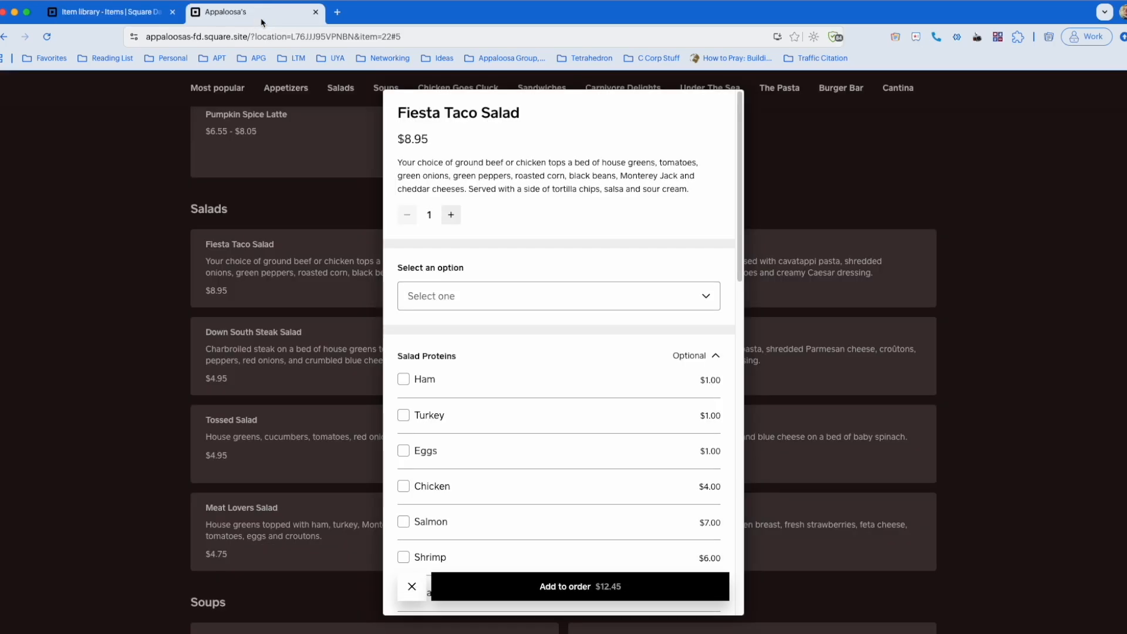
{"action": "left_click", "coordinate": [145, 340]}
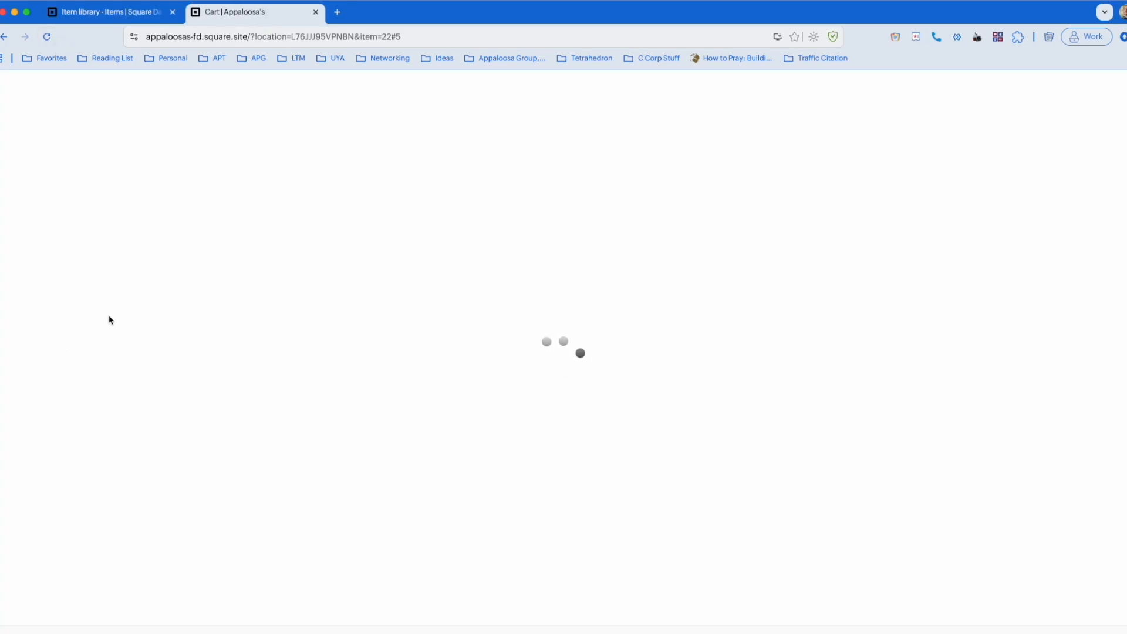
{"action": "scroll", "coordinate": [496, 304], "scroll_direction": "down", "scroll_amount": 10}
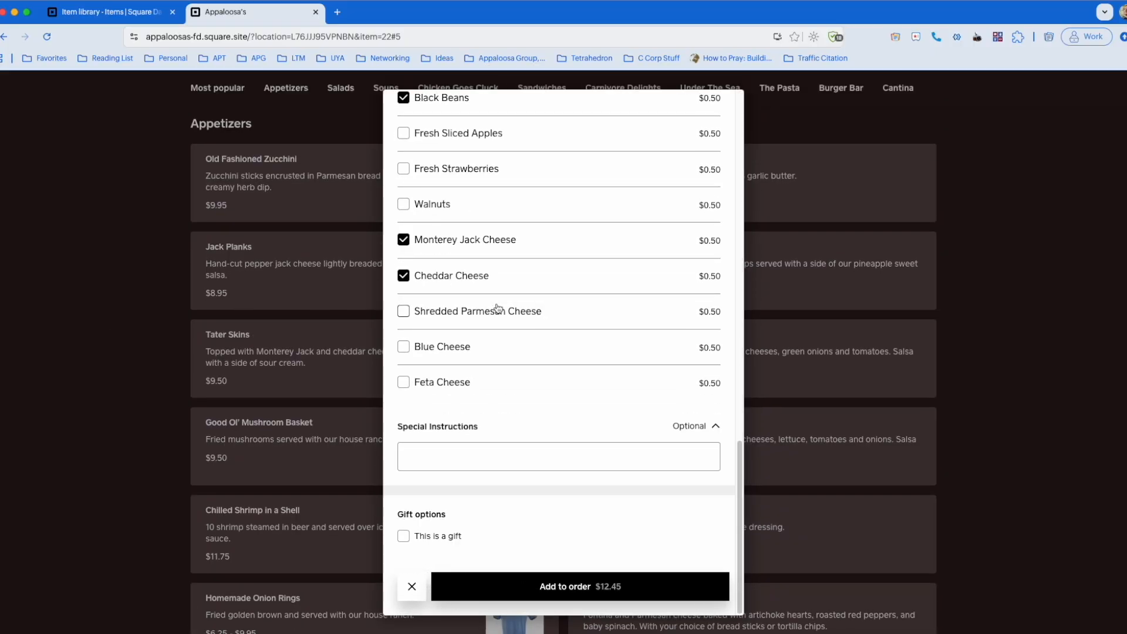
{"action": "scroll", "coordinate": [496, 308], "scroll_direction": "up", "scroll_amount": 10}
{"action": "scroll", "coordinate": [497, 309], "scroll_direction": "down", "scroll_amount": 10}
{"action": "left_click", "coordinate": [461, 456]}
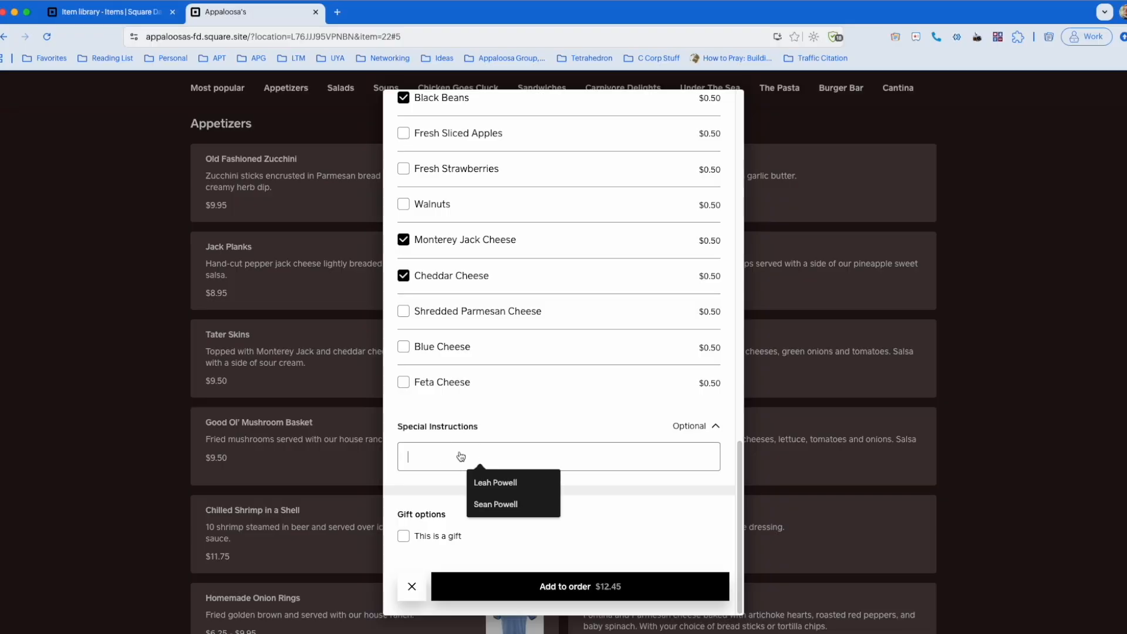
Collapse and re-expand the Special Instructions section and look over the salad's other modifiers, leaving the text field empty
{"action": "left_click", "coordinate": [555, 407]}
{"action": "left_click", "coordinate": [706, 426]}
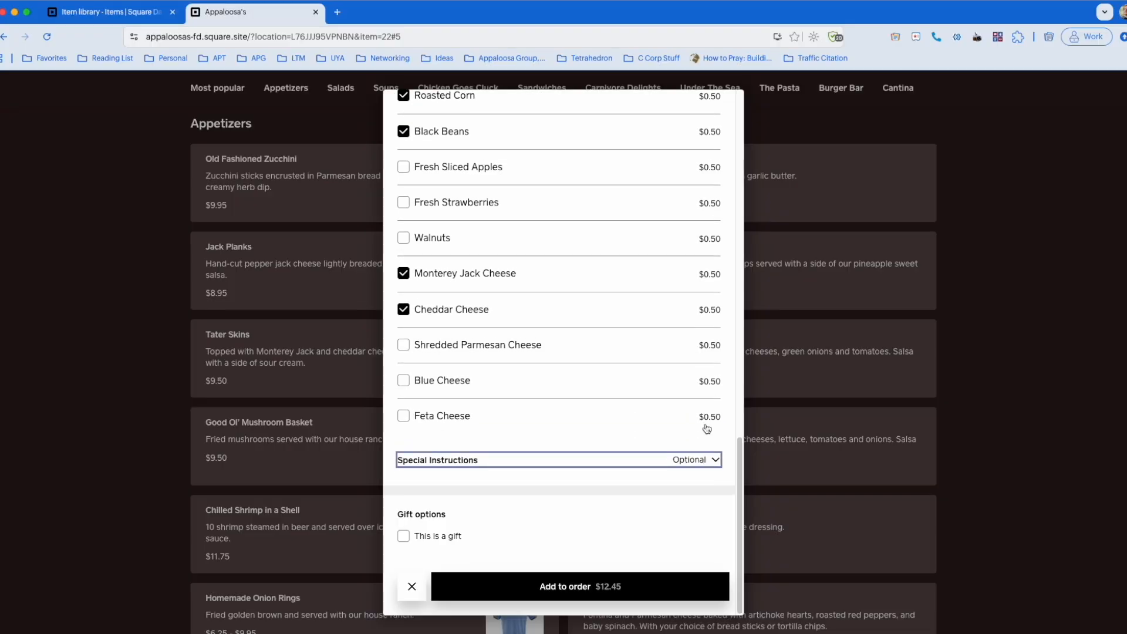
{"action": "left_click", "coordinate": [694, 462]}
{"action": "left_click", "coordinate": [491, 462]}
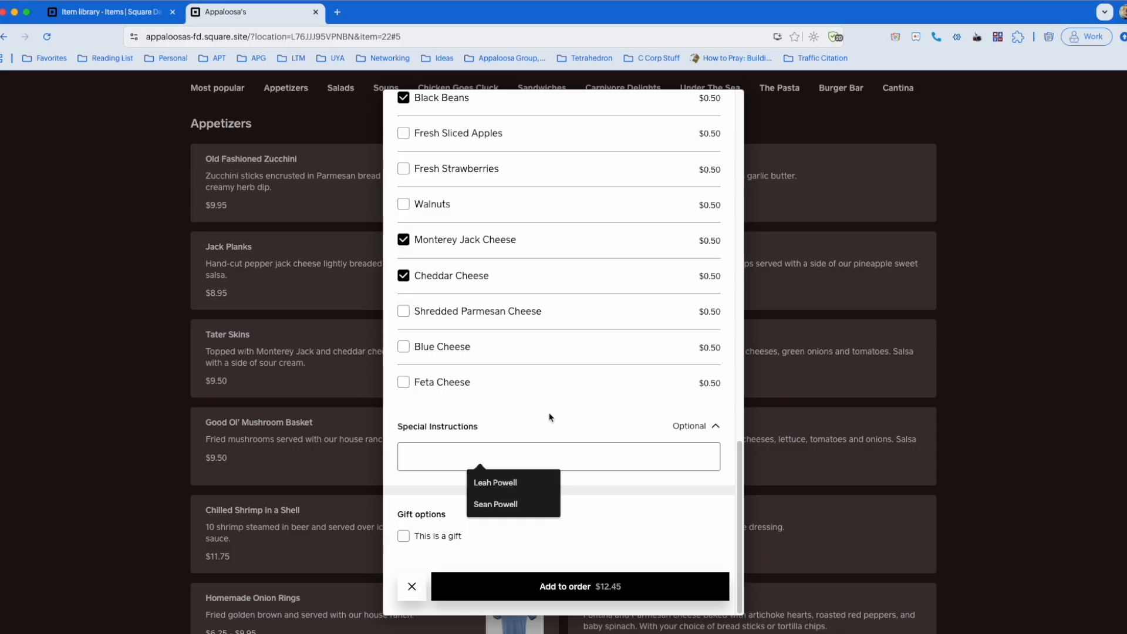
{"action": "scroll", "coordinate": [550, 420], "scroll_direction": "up", "scroll_amount": 2}
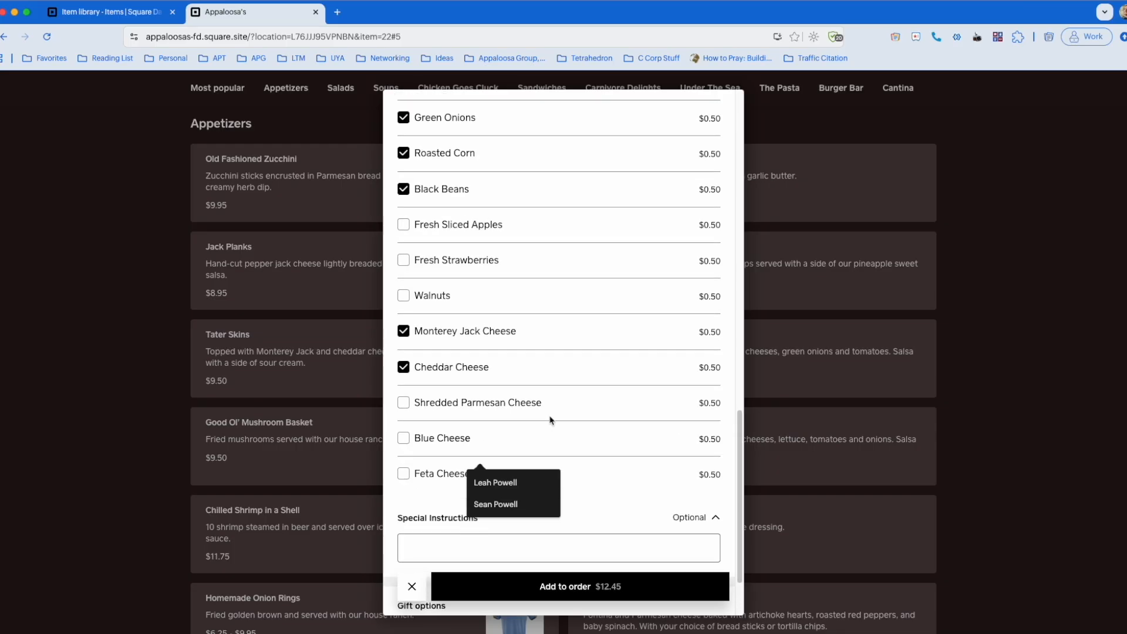
{"action": "scroll", "coordinate": [515, 217], "scroll_direction": "up", "scroll_amount": 10}
{"action": "scroll", "coordinate": [514, 218], "scroll_direction": "down", "scroll_amount": 12}
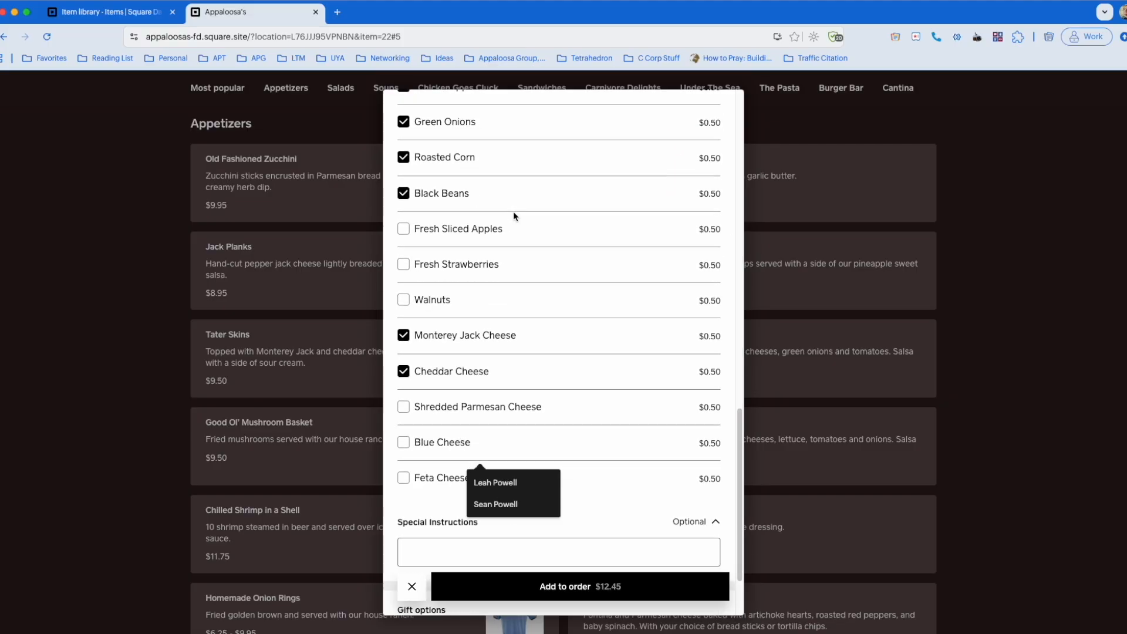
{"action": "left_click", "coordinate": [520, 428]}
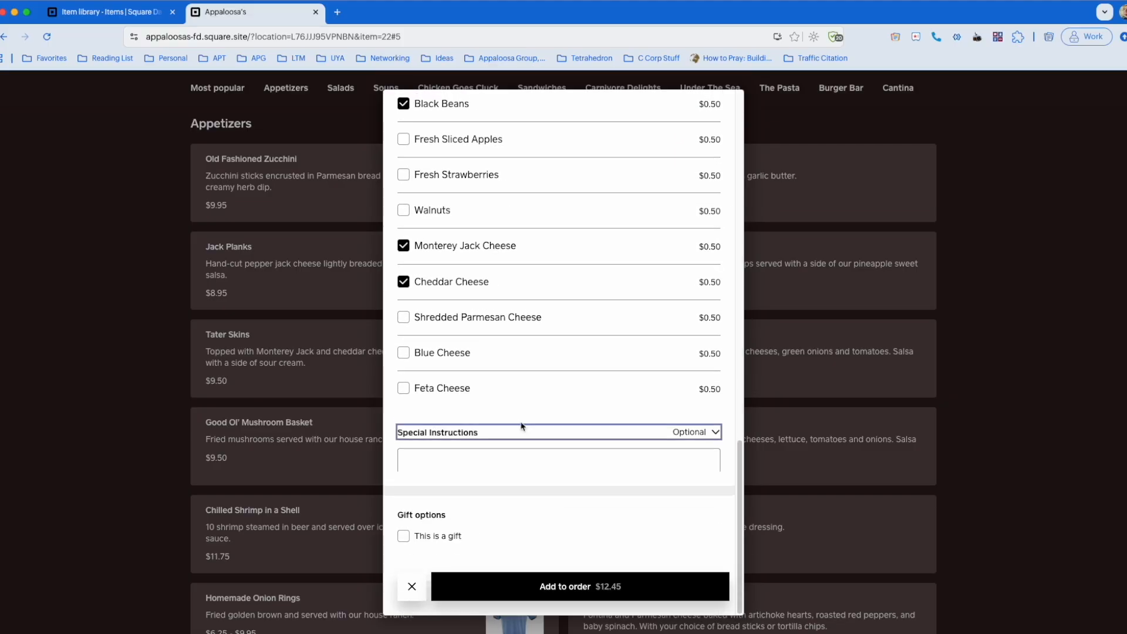
{"action": "left_click", "coordinate": [492, 461]}
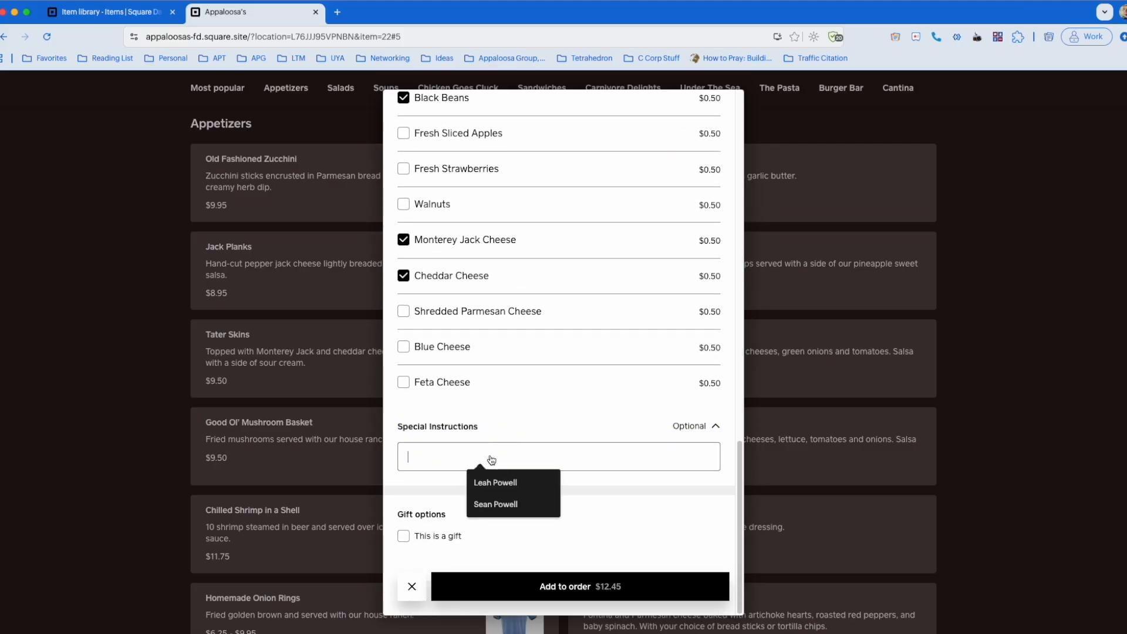
{"action": "scroll", "coordinate": [534, 386], "scroll_direction": "up", "scroll_amount": 15}
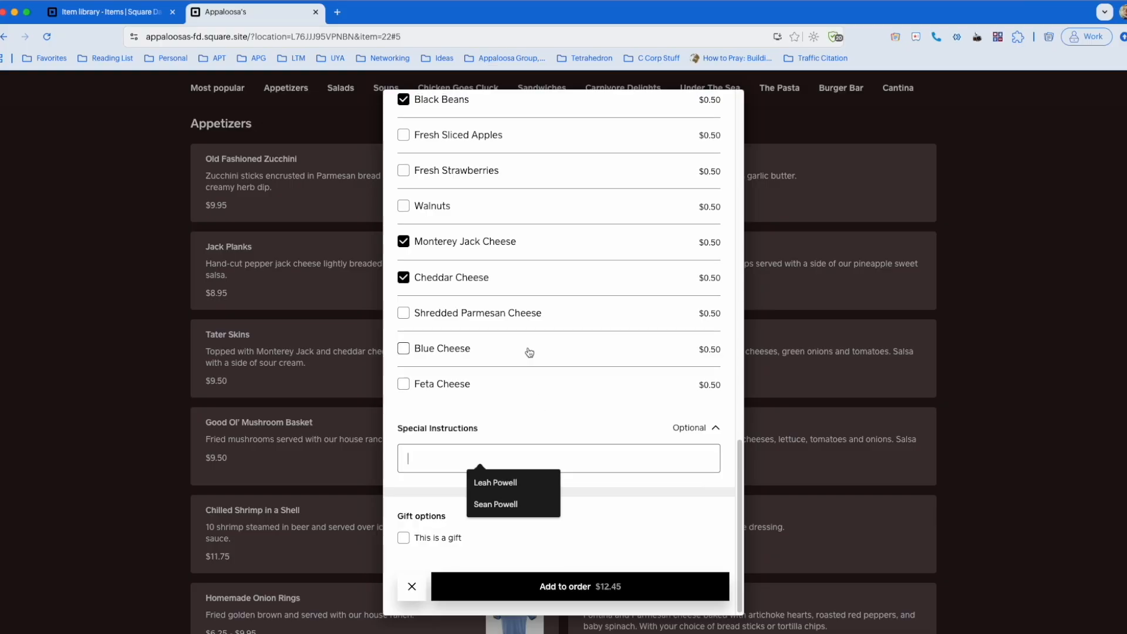
Close the salad's order window, return to the Square item library, and clear the item search
{"action": "left_click", "coordinate": [411, 587]}
{"action": "left_click", "coordinate": [66, 14]}
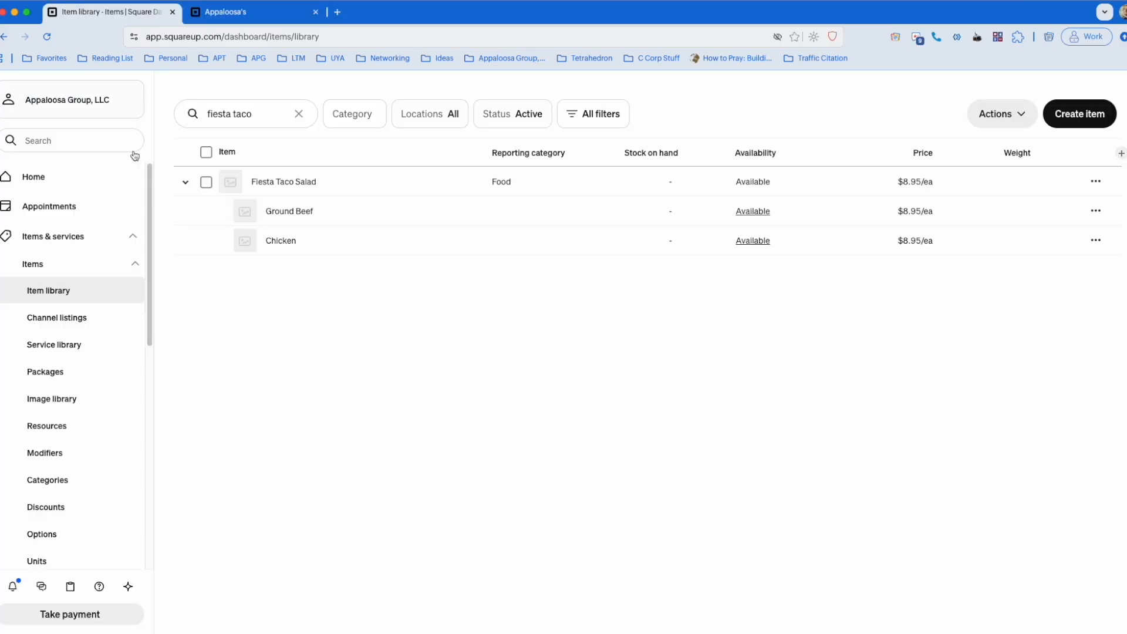
{"action": "left_click", "coordinate": [302, 117]}
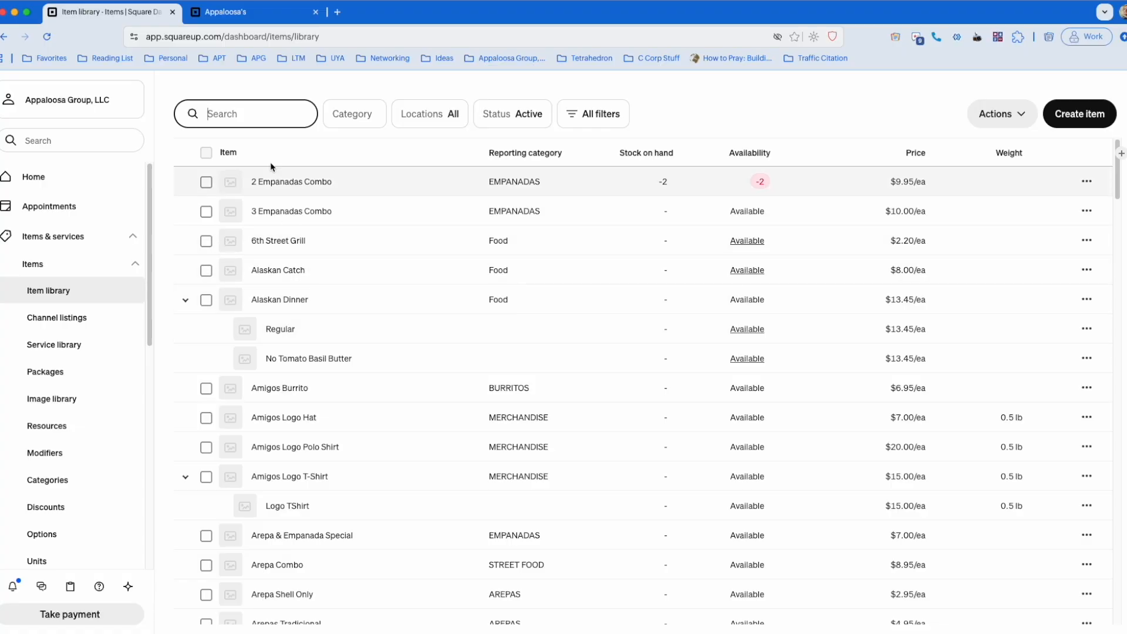
Reopen the Fiesta Taco Salad on the Appaloosa's ordering page and go to its Special Instructions field
{"action": "left_click", "coordinate": [242, 12]}
{"action": "scroll", "coordinate": [274, 426], "scroll_direction": "down", "scroll_amount": 4}
{"action": "scroll", "coordinate": [275, 427], "scroll_direction": "down", "scroll_amount": 6}
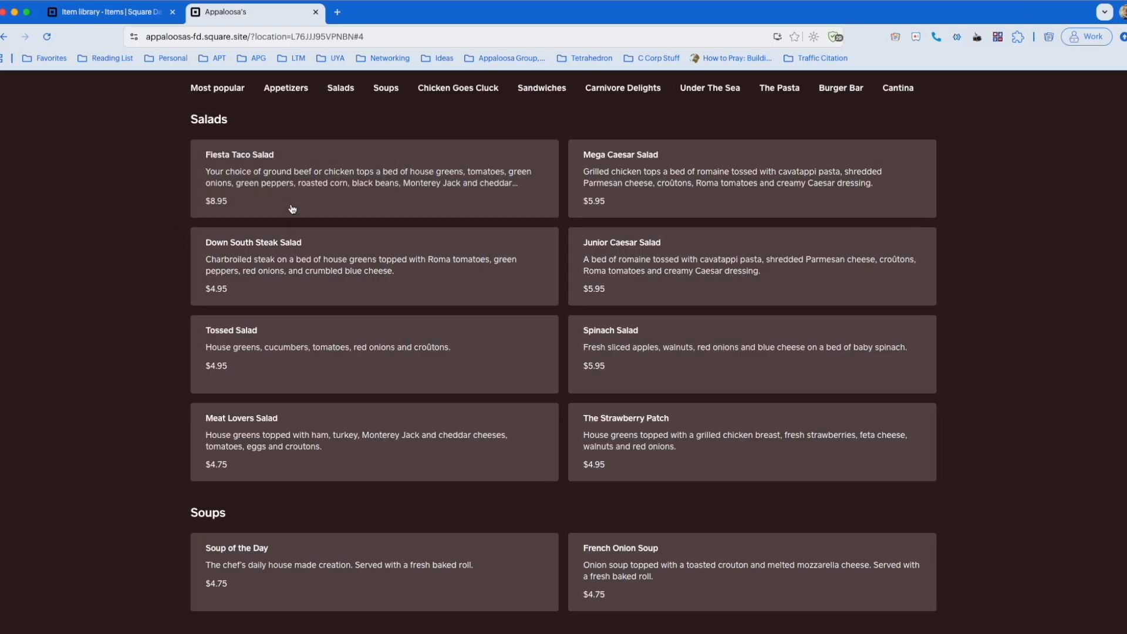
{"action": "left_click", "coordinate": [291, 176]}
{"action": "scroll", "coordinate": [536, 364], "scroll_direction": "down", "scroll_amount": 10}
{"action": "left_click", "coordinate": [508, 458]}
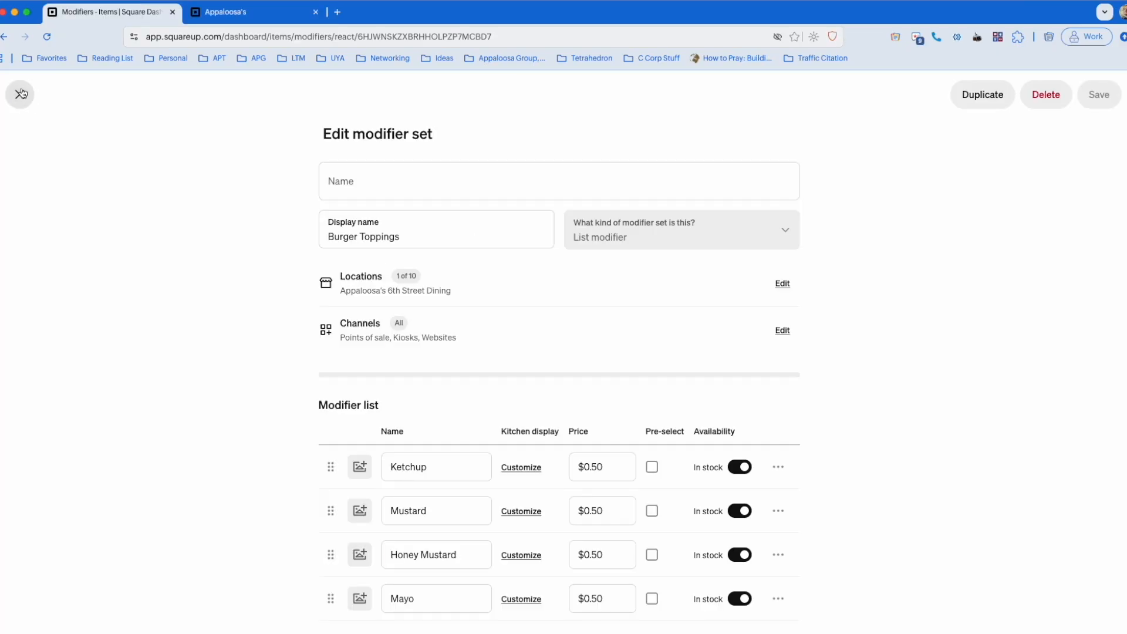
Close the Burger Toppings modifier set without changing it and return to the modifiers list
{"action": "left_click", "coordinate": [21, 94]}
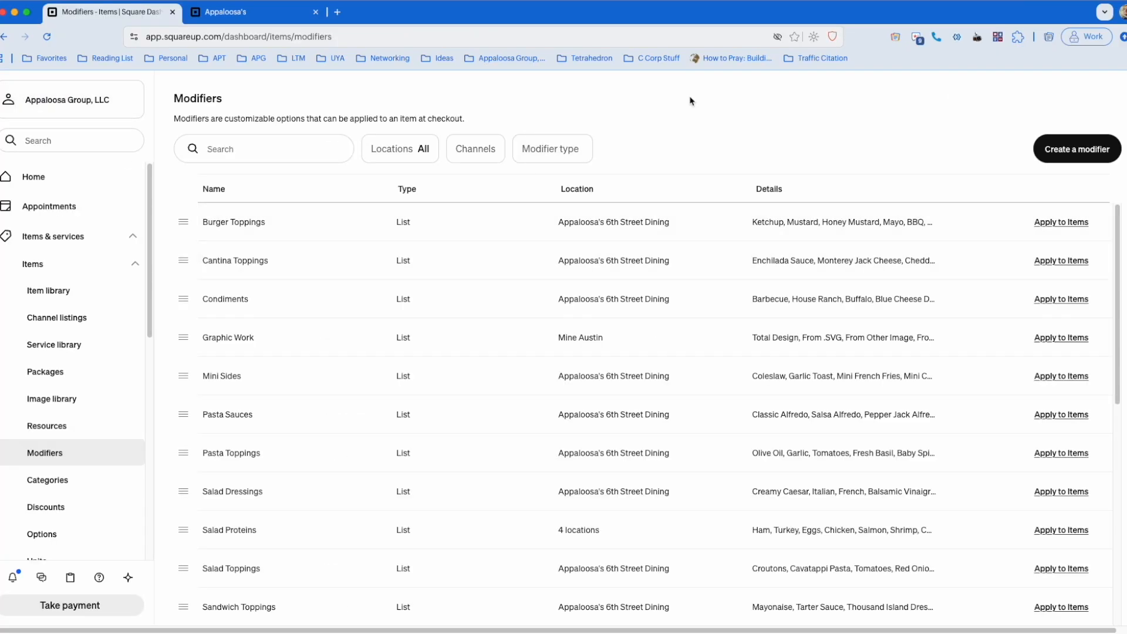